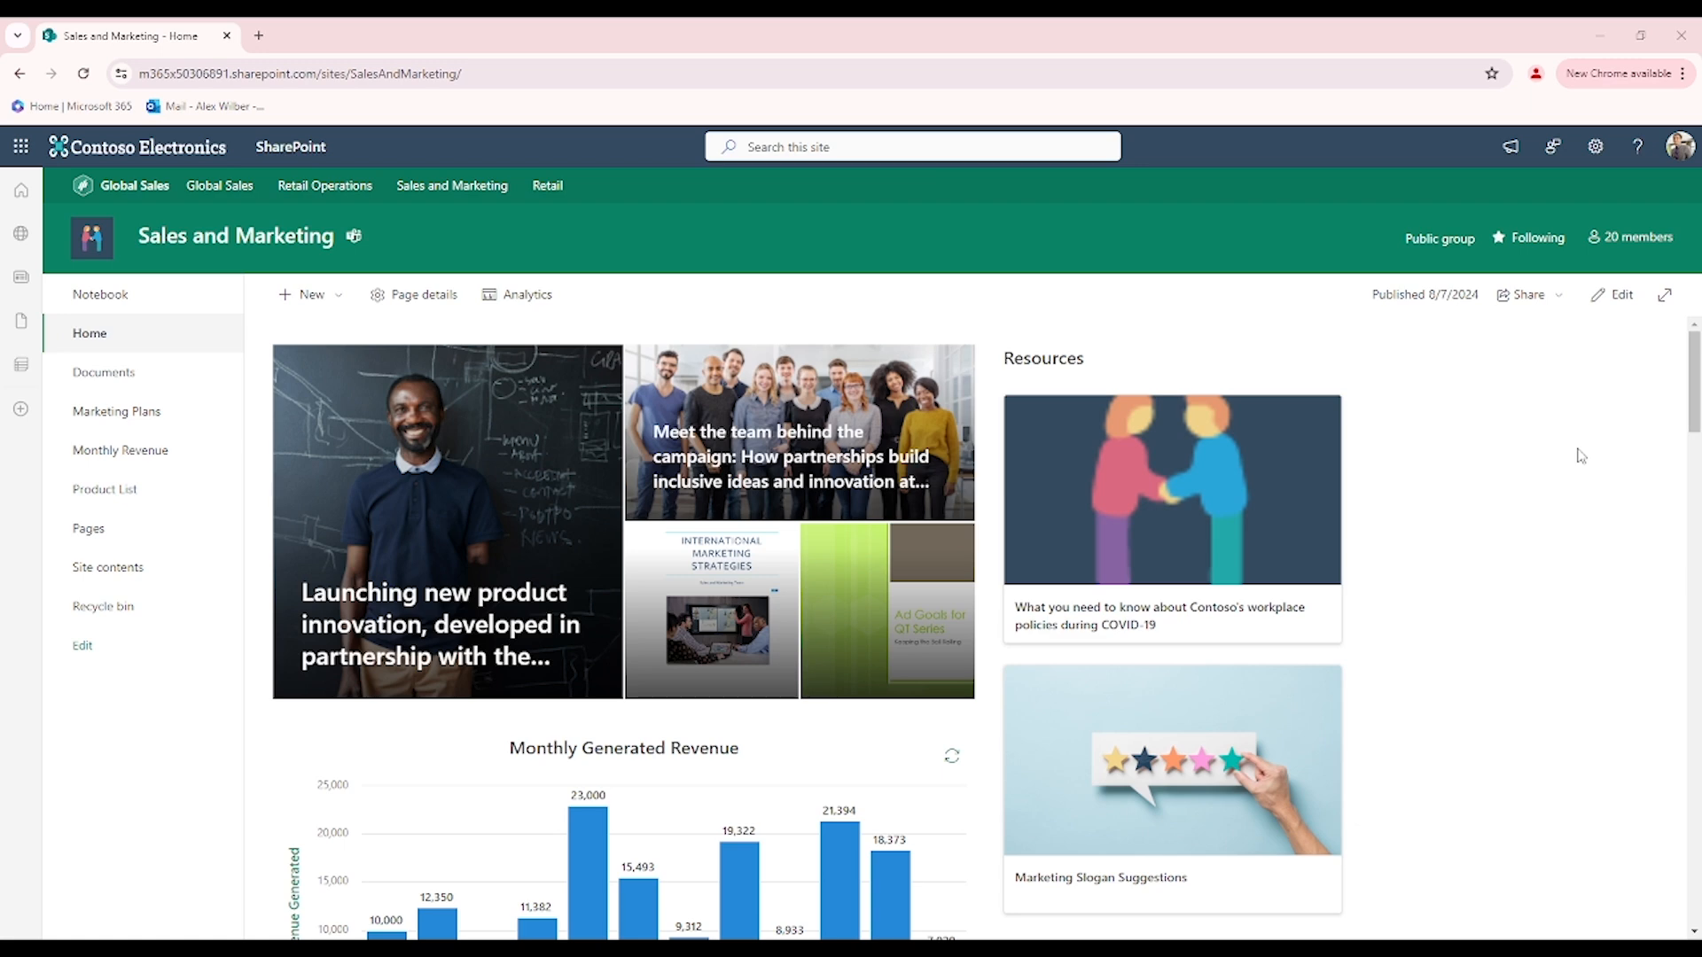
Create a folder named "blue folder" with the blue folder color in the site's Documents library
{"action": "left_click", "coordinate": [168, 374]}
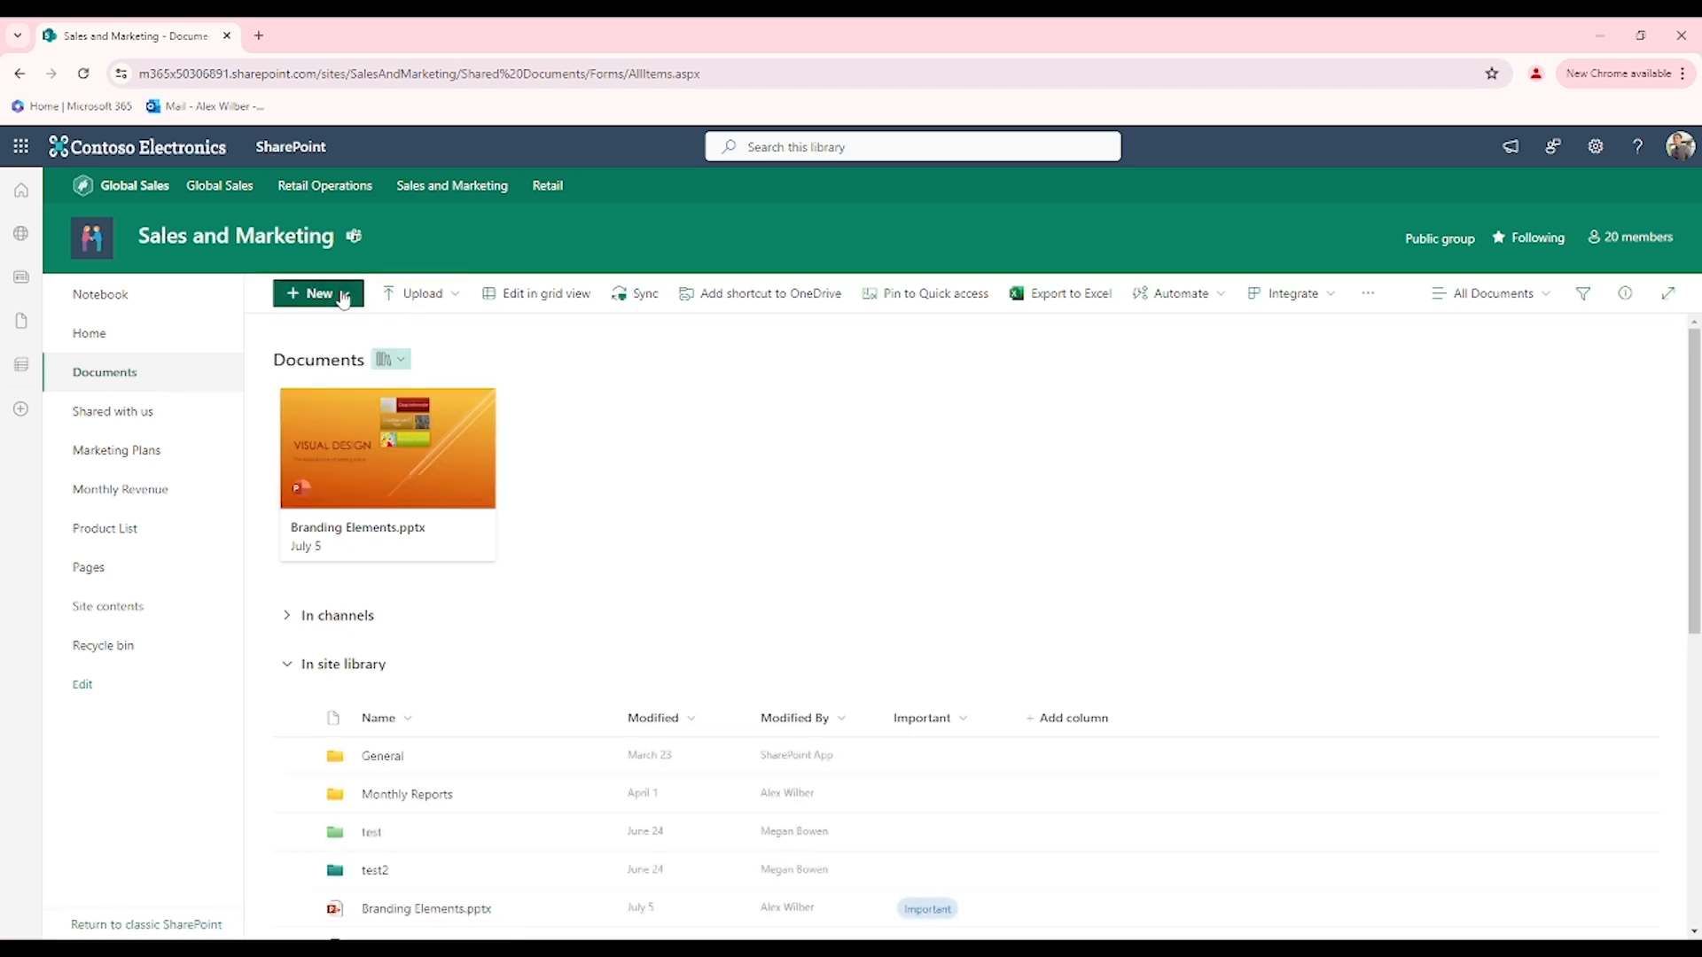
{"action": "left_click", "coordinate": [337, 293]}
{"action": "left_click", "coordinate": [357, 335]}
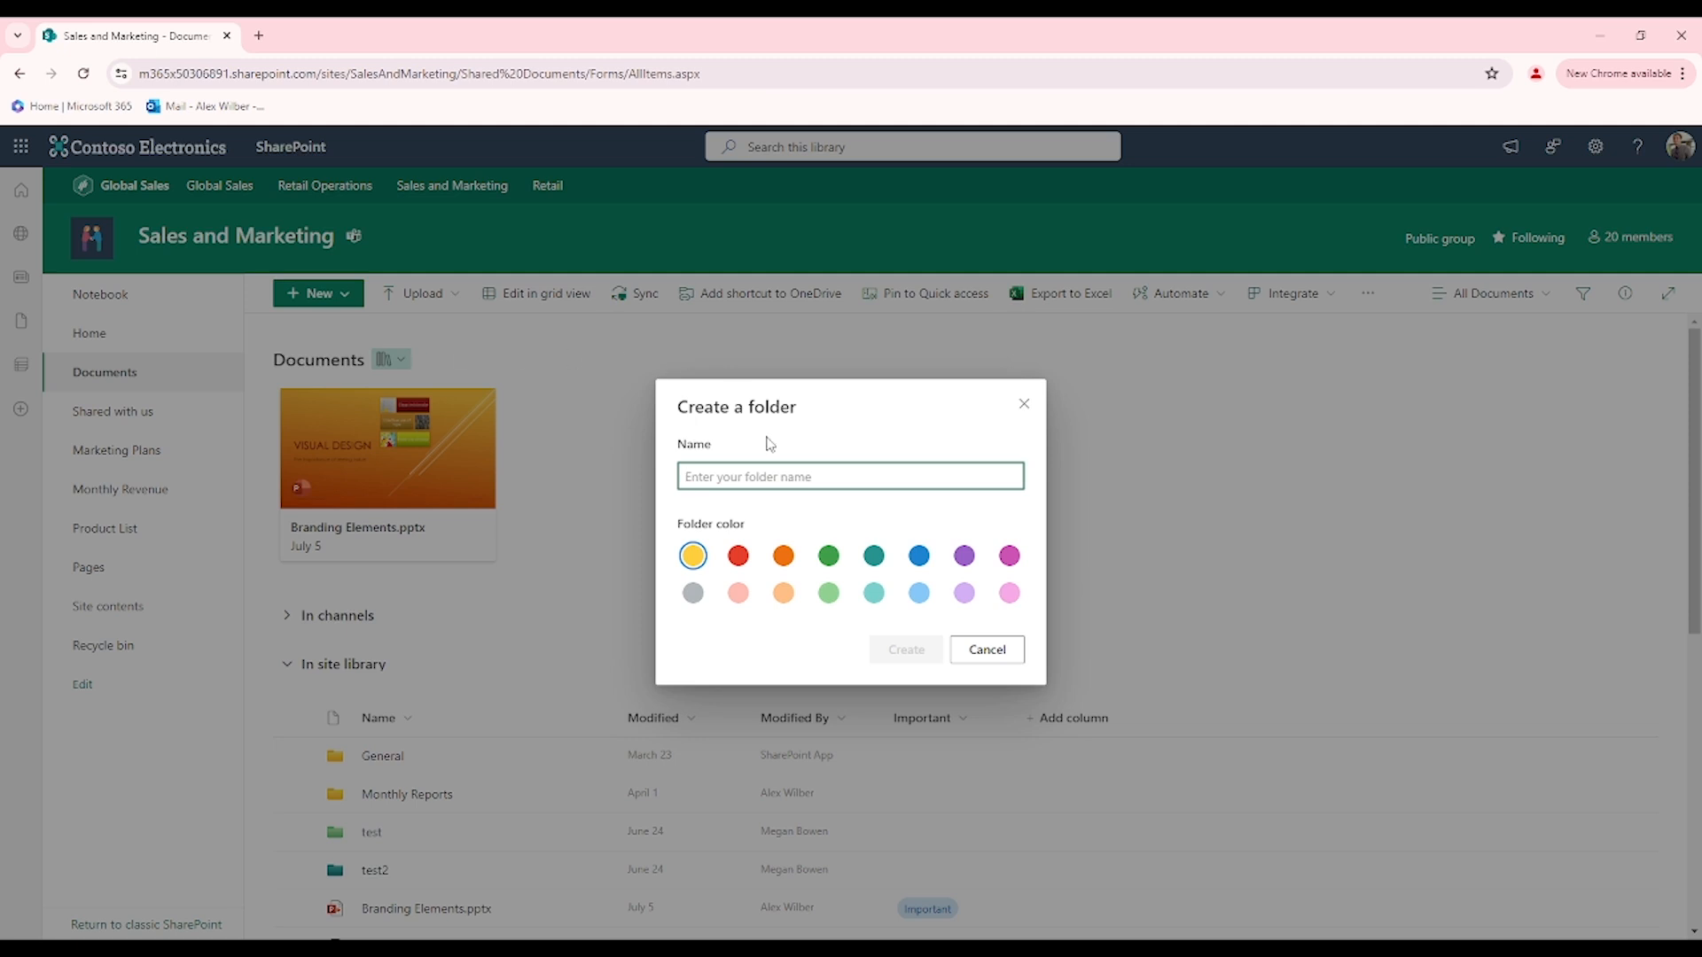
{"action": "type", "text": "blue folder"}
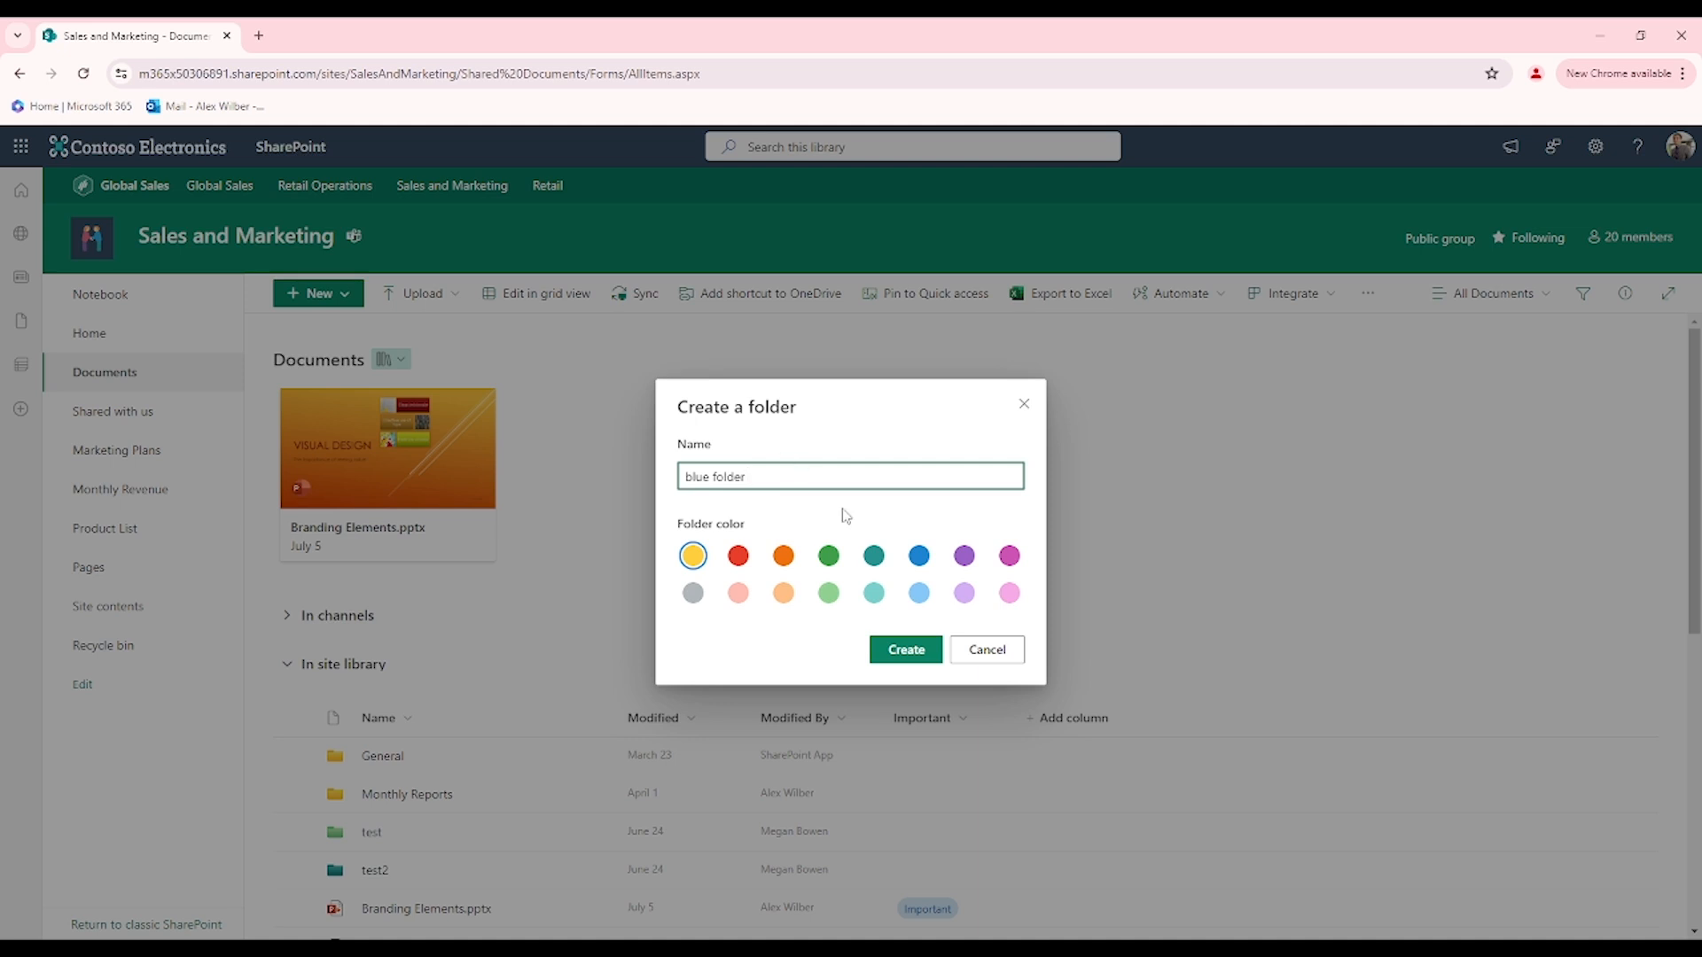
{"action": "left_click", "coordinate": [919, 556]}
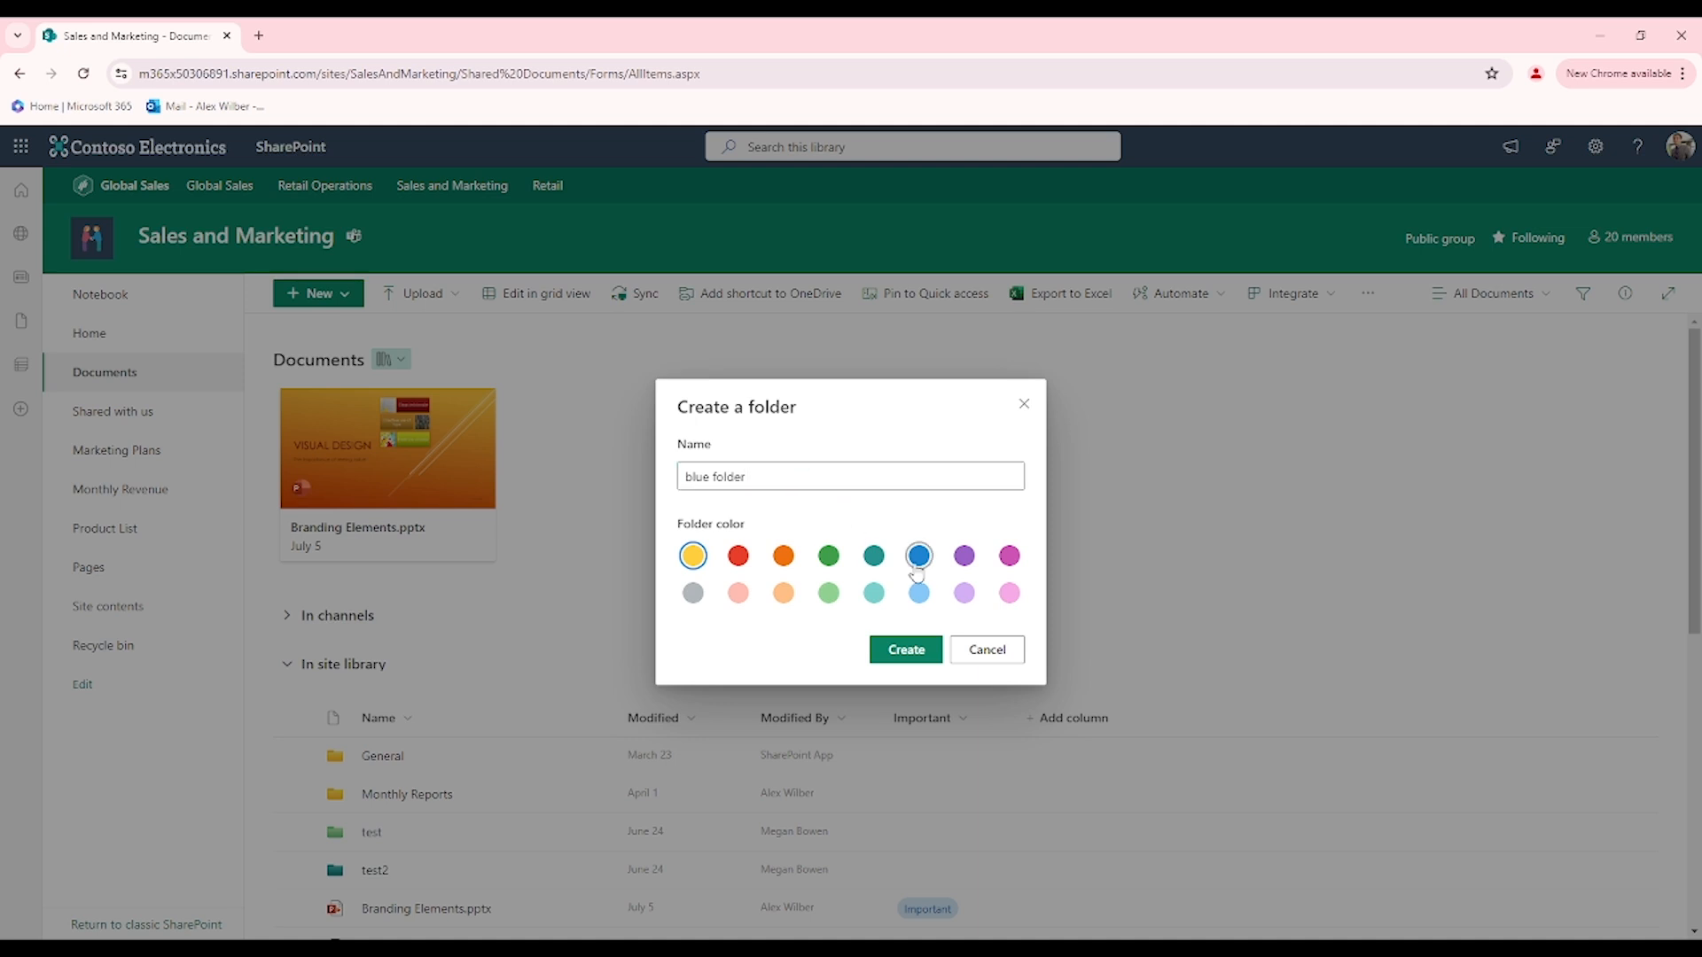
{"action": "left_click", "coordinate": [934, 660]}
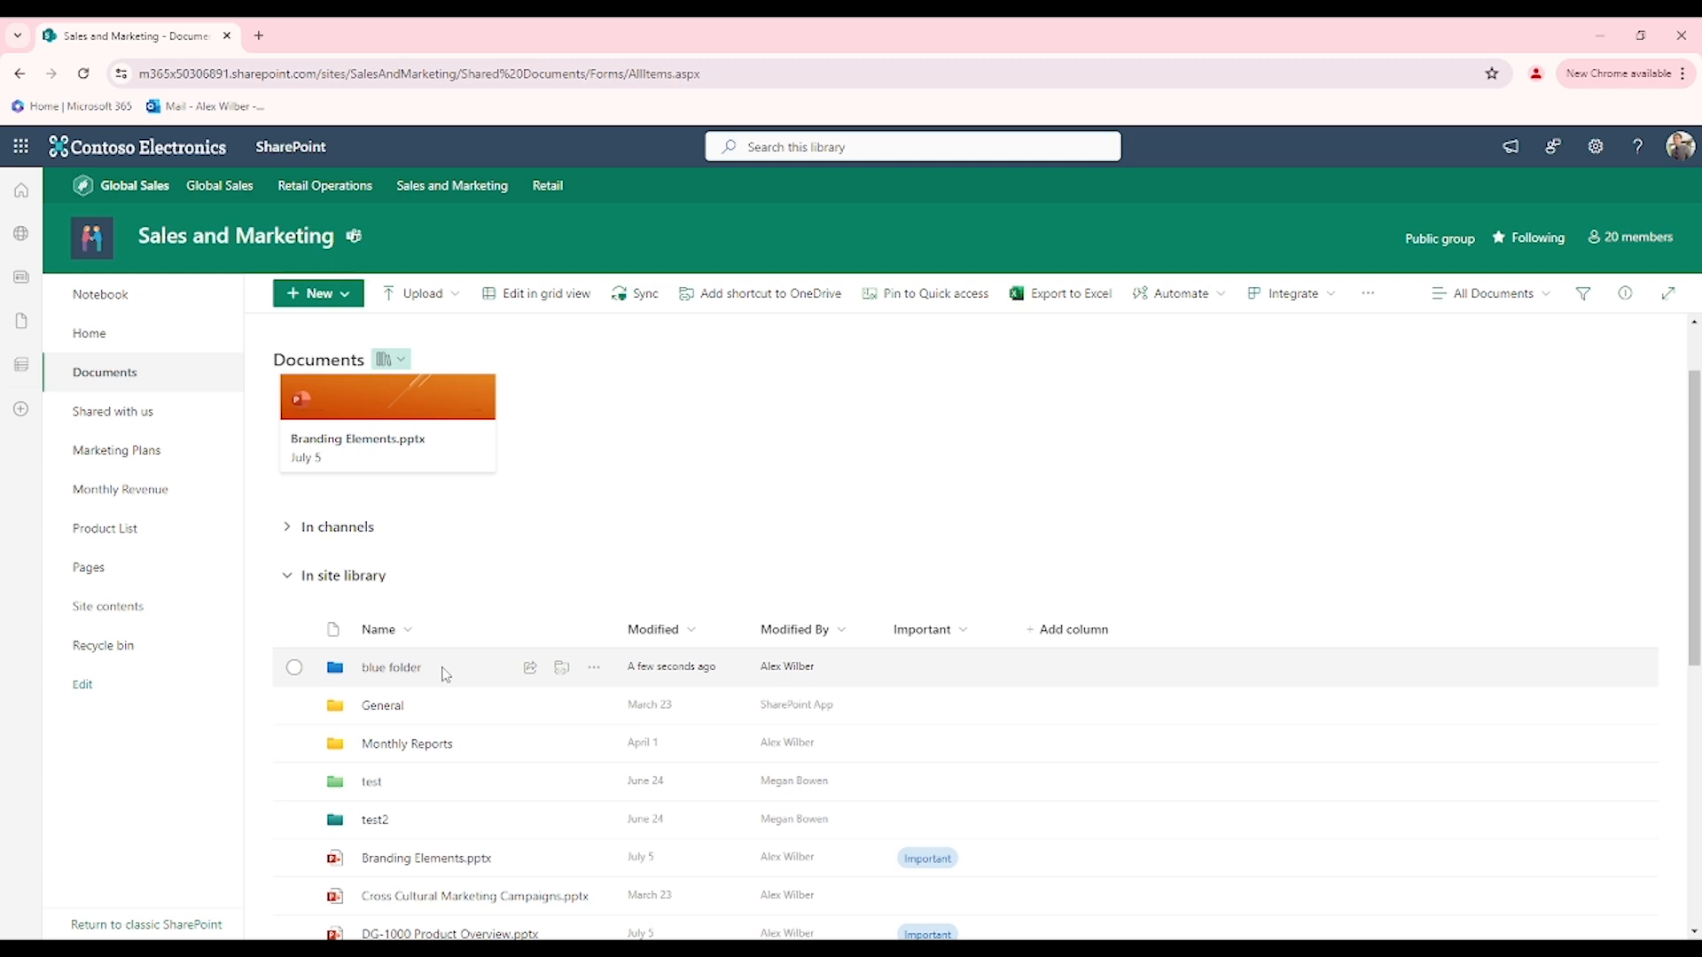
Change the folder color of "blue folder" to light red
{"action": "right_click", "coordinate": [390, 674]}
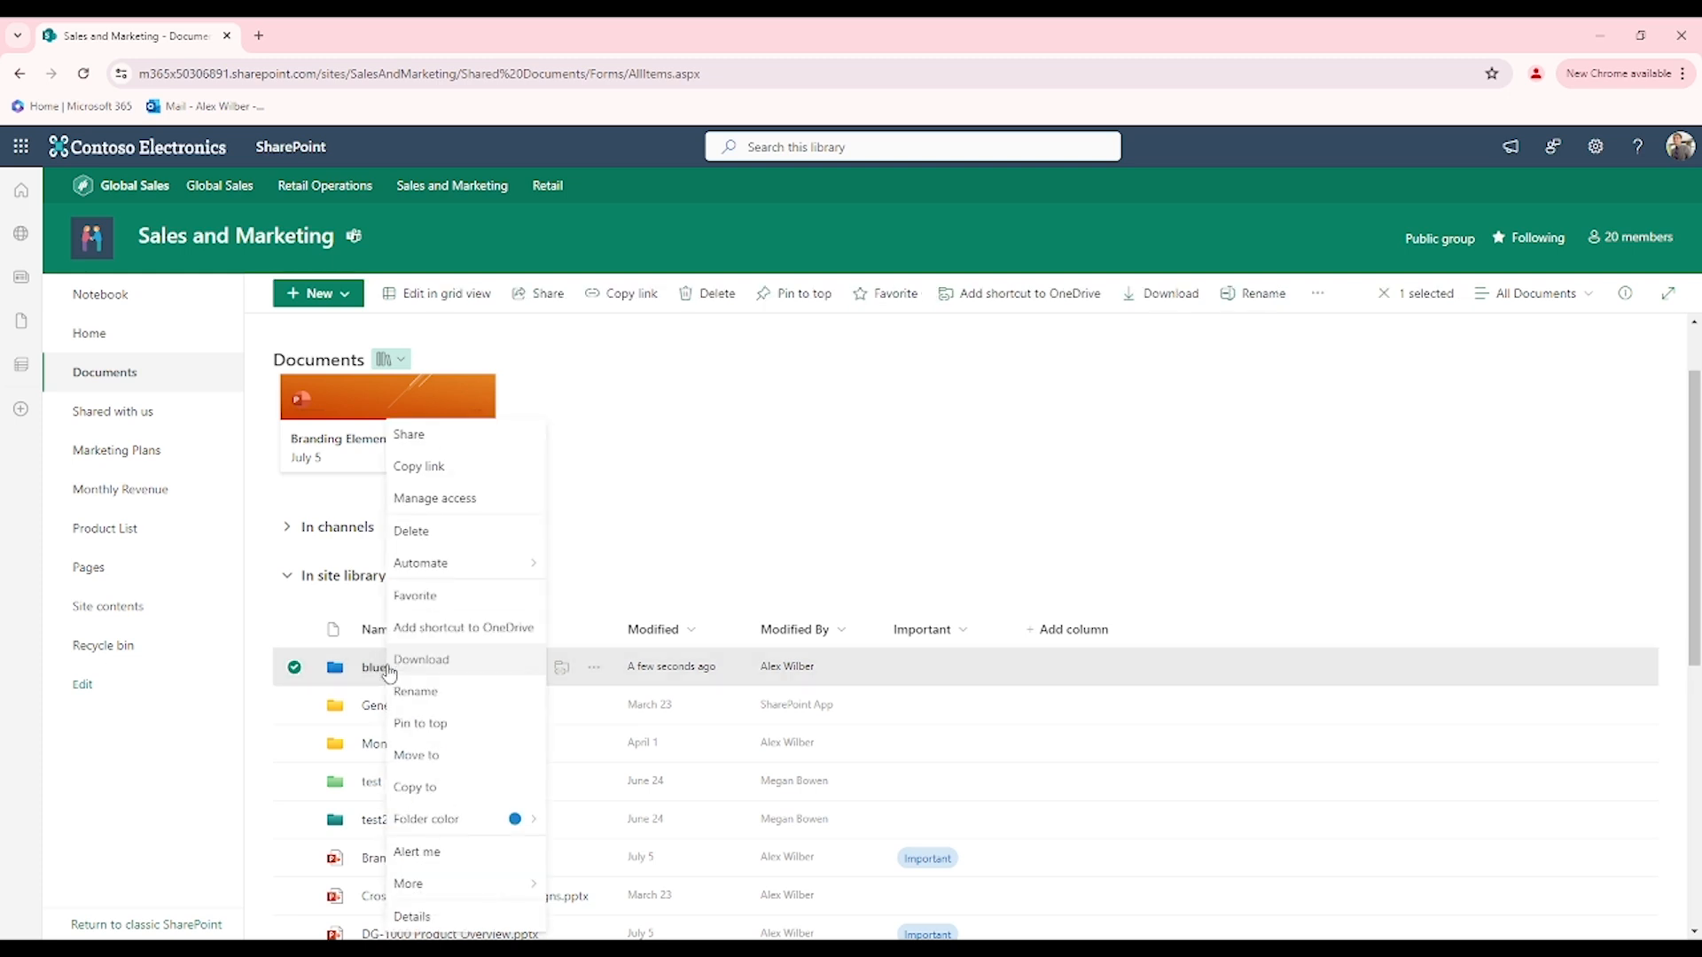
{"action": "mouse_move", "coordinate": [466, 824]}
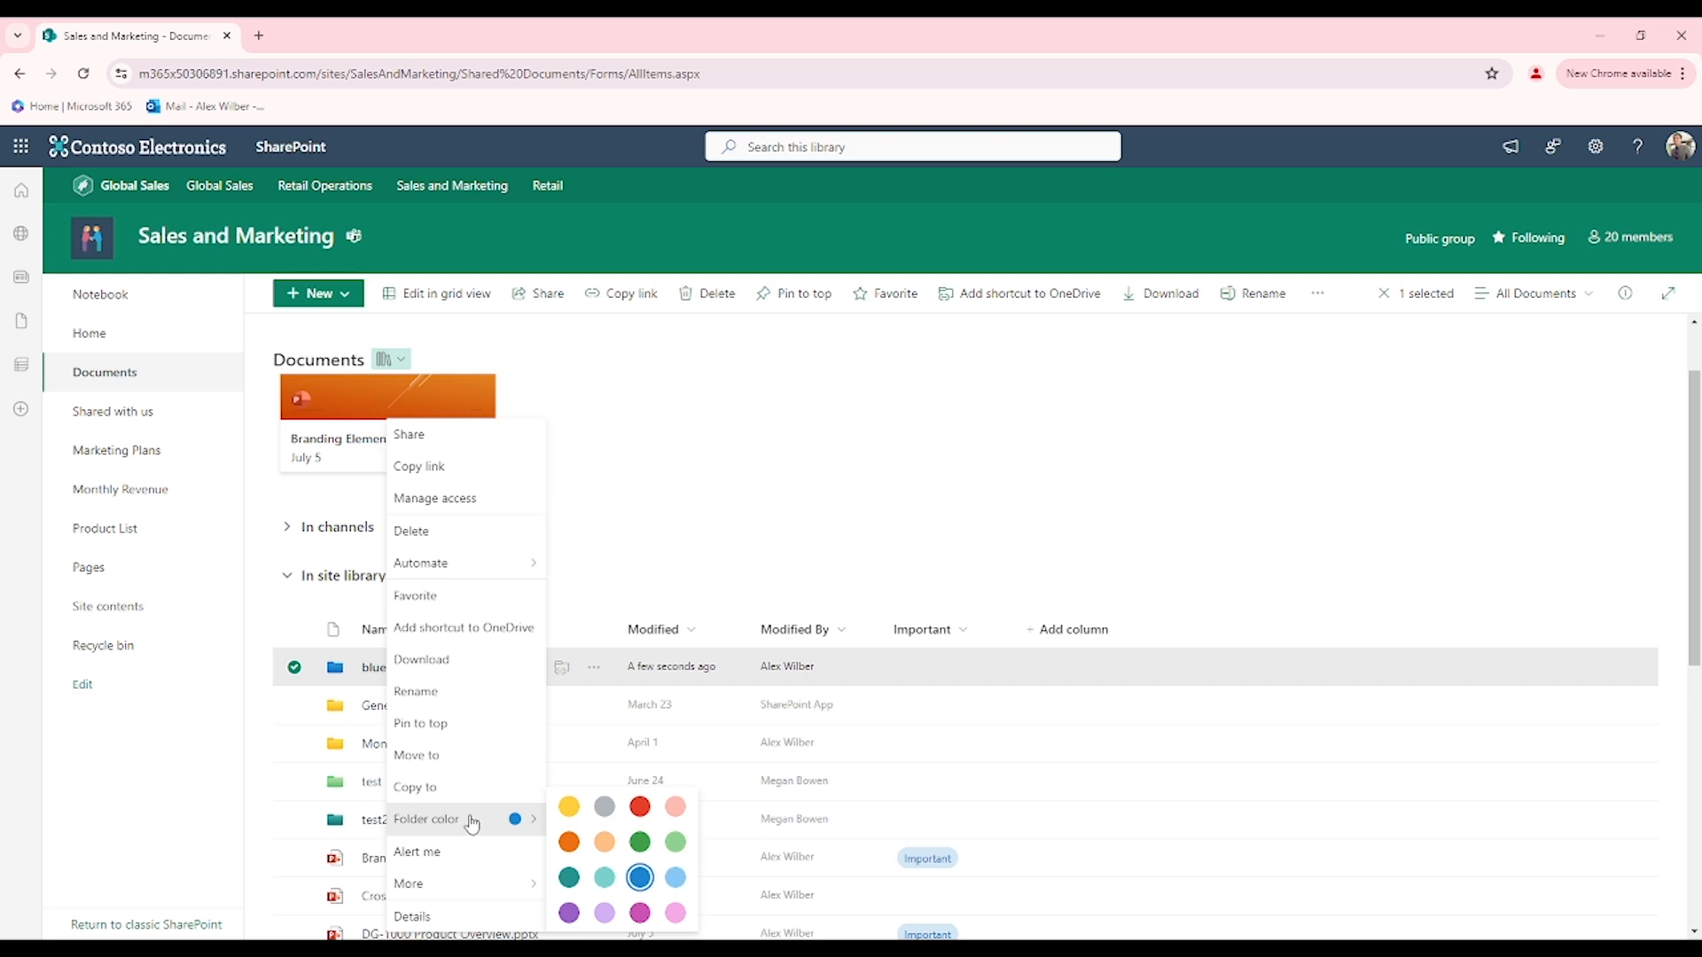
{"action": "left_click", "coordinate": [674, 808]}
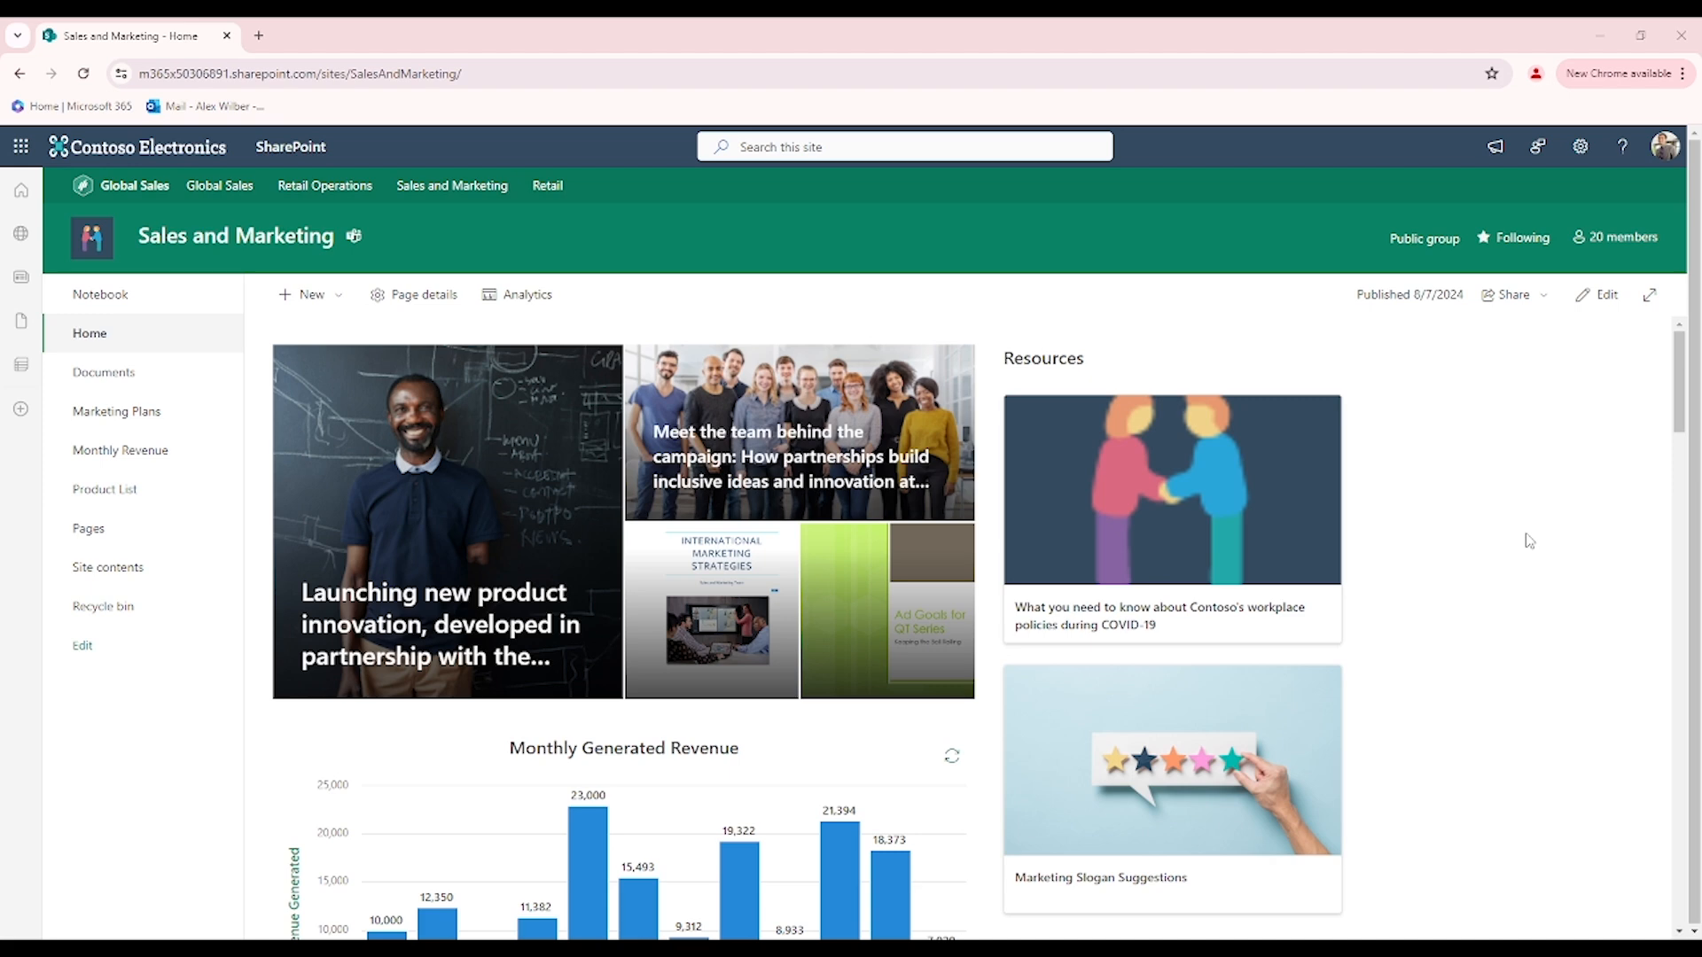
Add a Choice column named "attention" to the Documents library, with its first choice renamed "Important"
{"action": "left_click", "coordinate": [164, 367]}
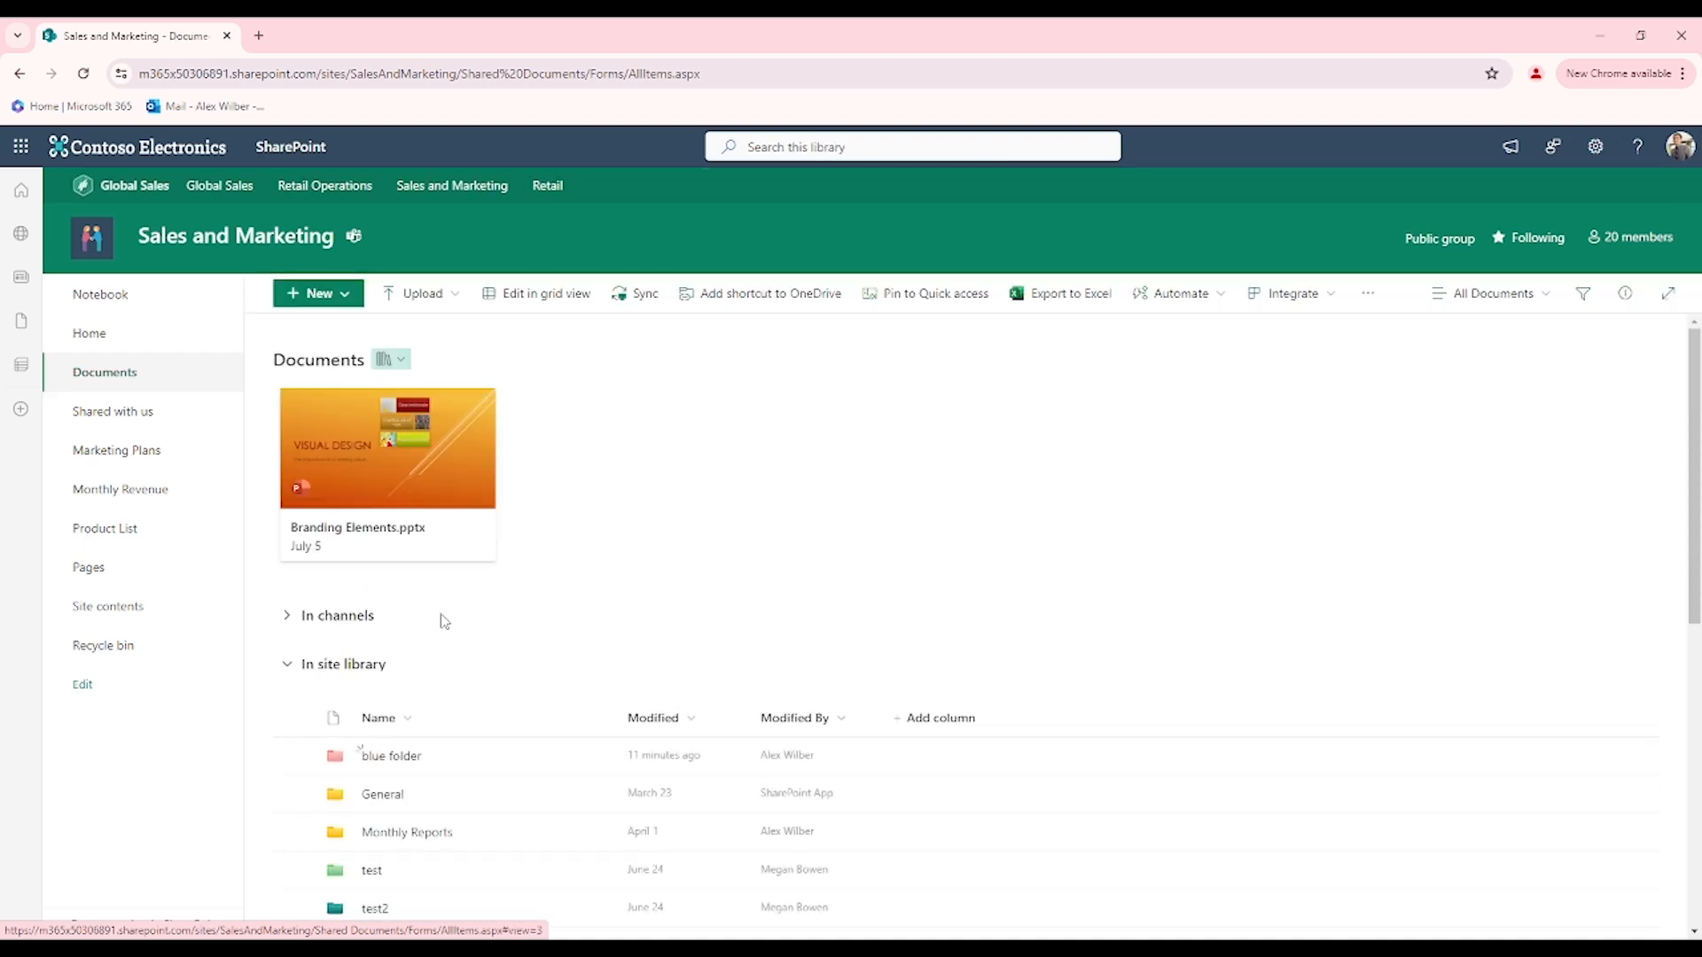
{"action": "left_click", "coordinate": [945, 728]}
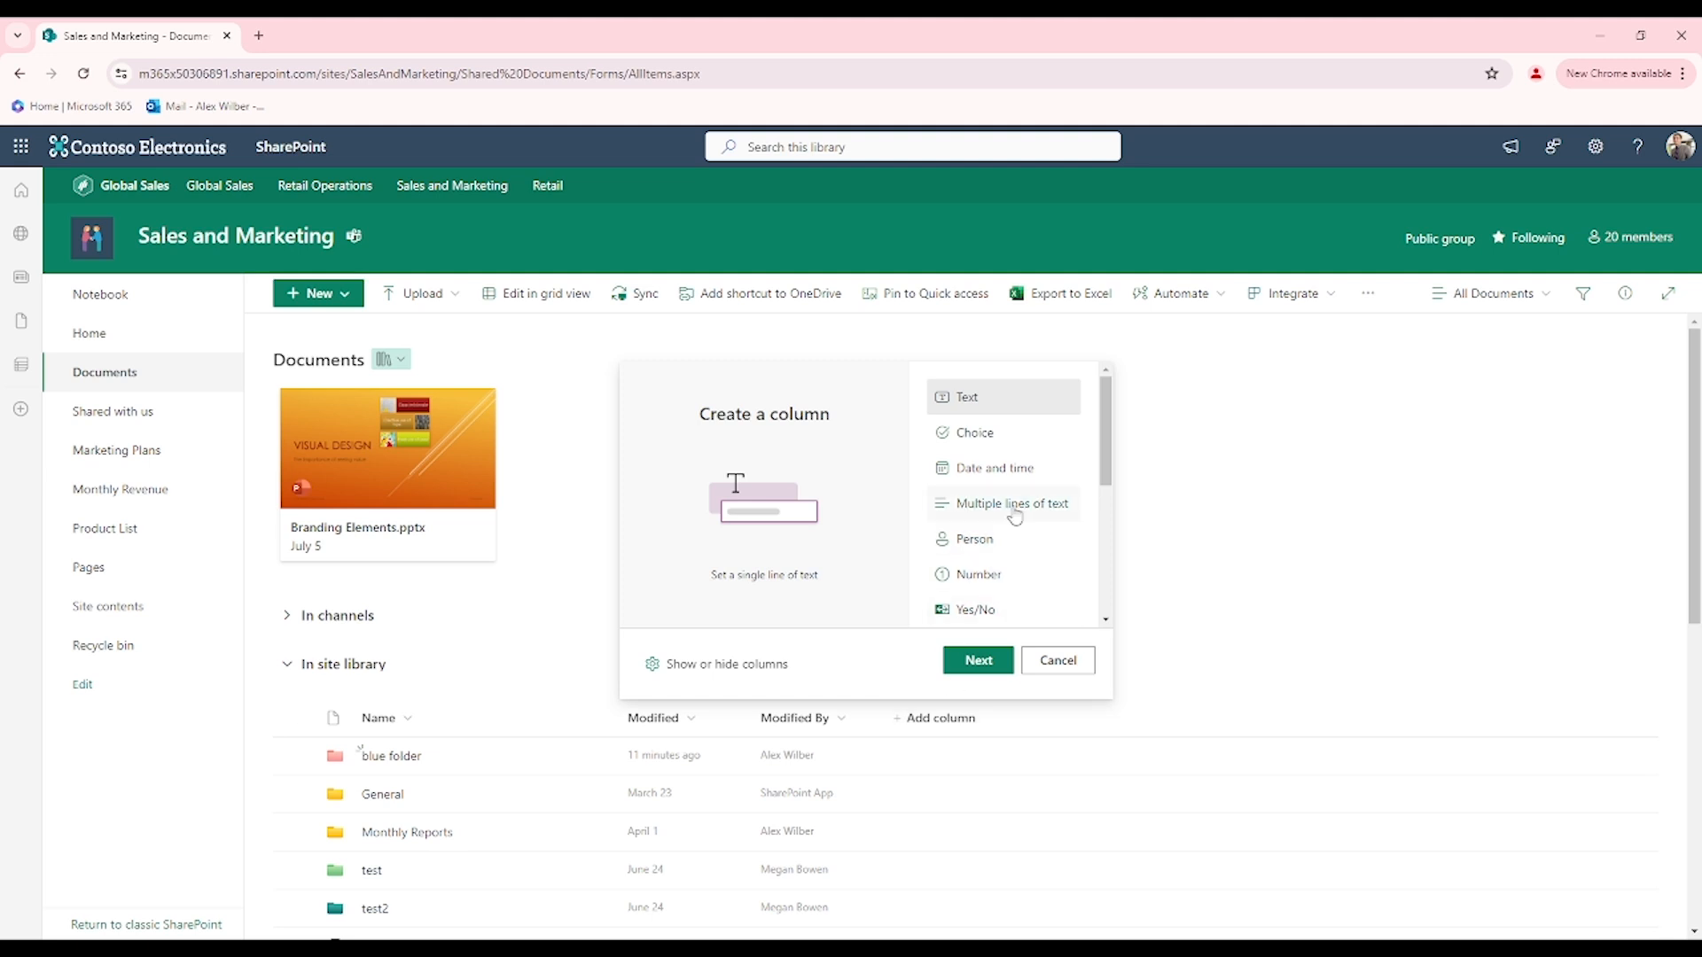
{"action": "left_click", "coordinate": [982, 447]}
{"action": "left_click", "coordinate": [978, 660]}
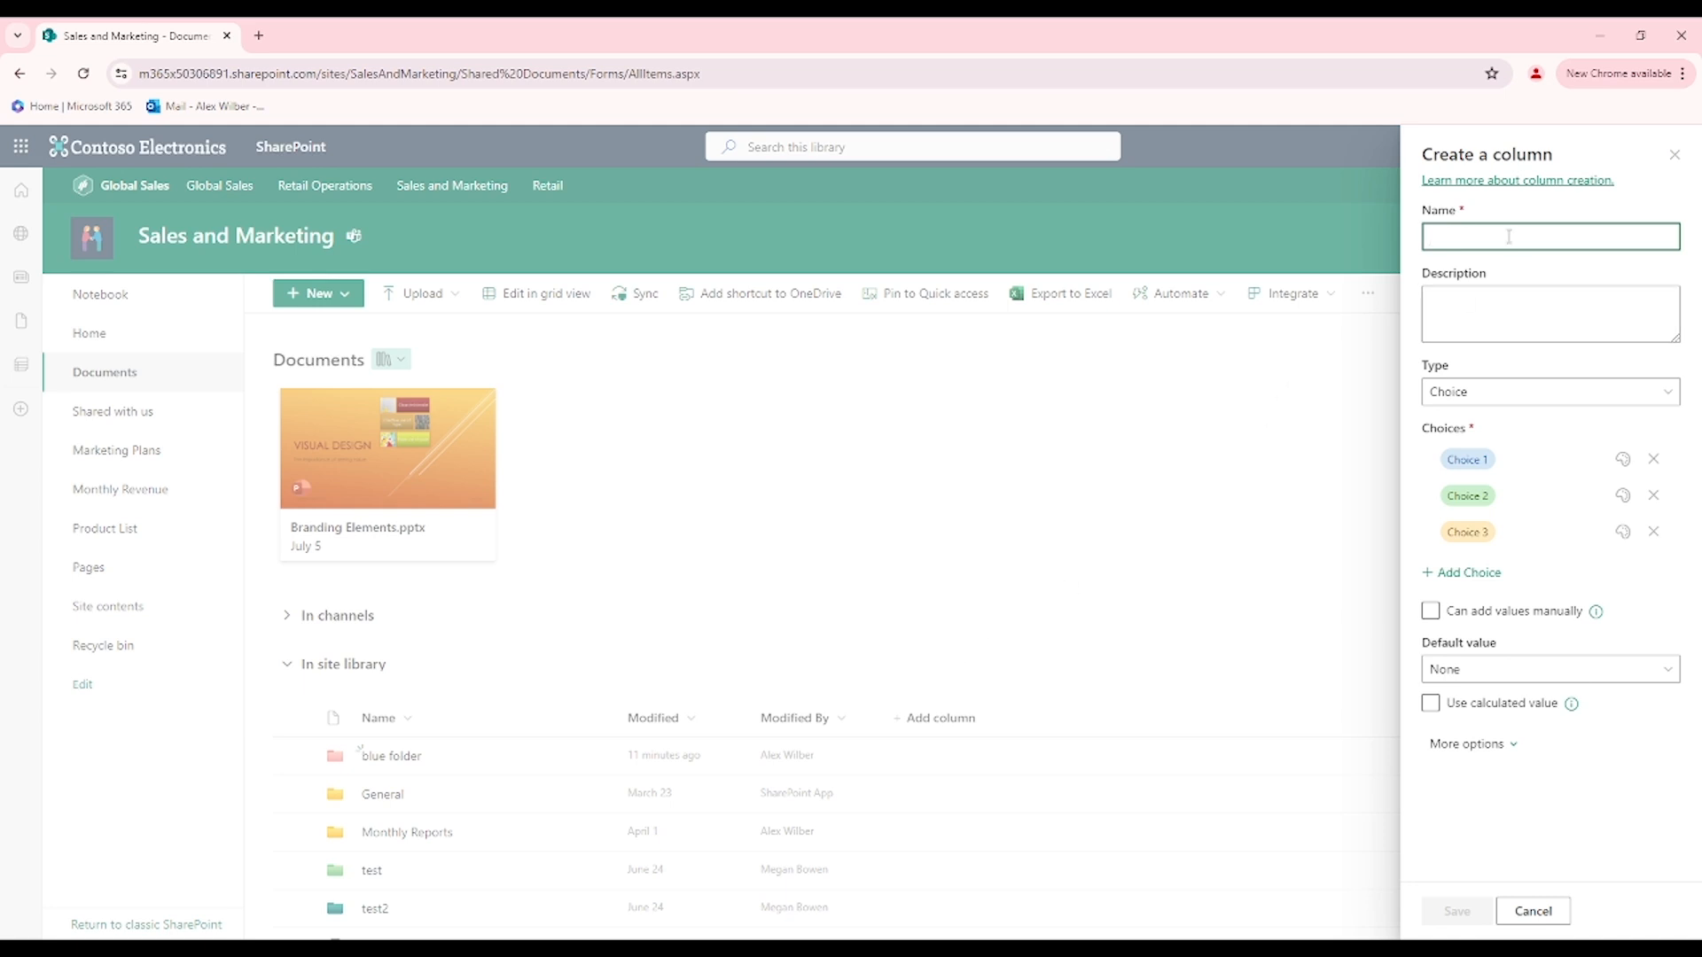
{"action": "type", "text": "attention"}
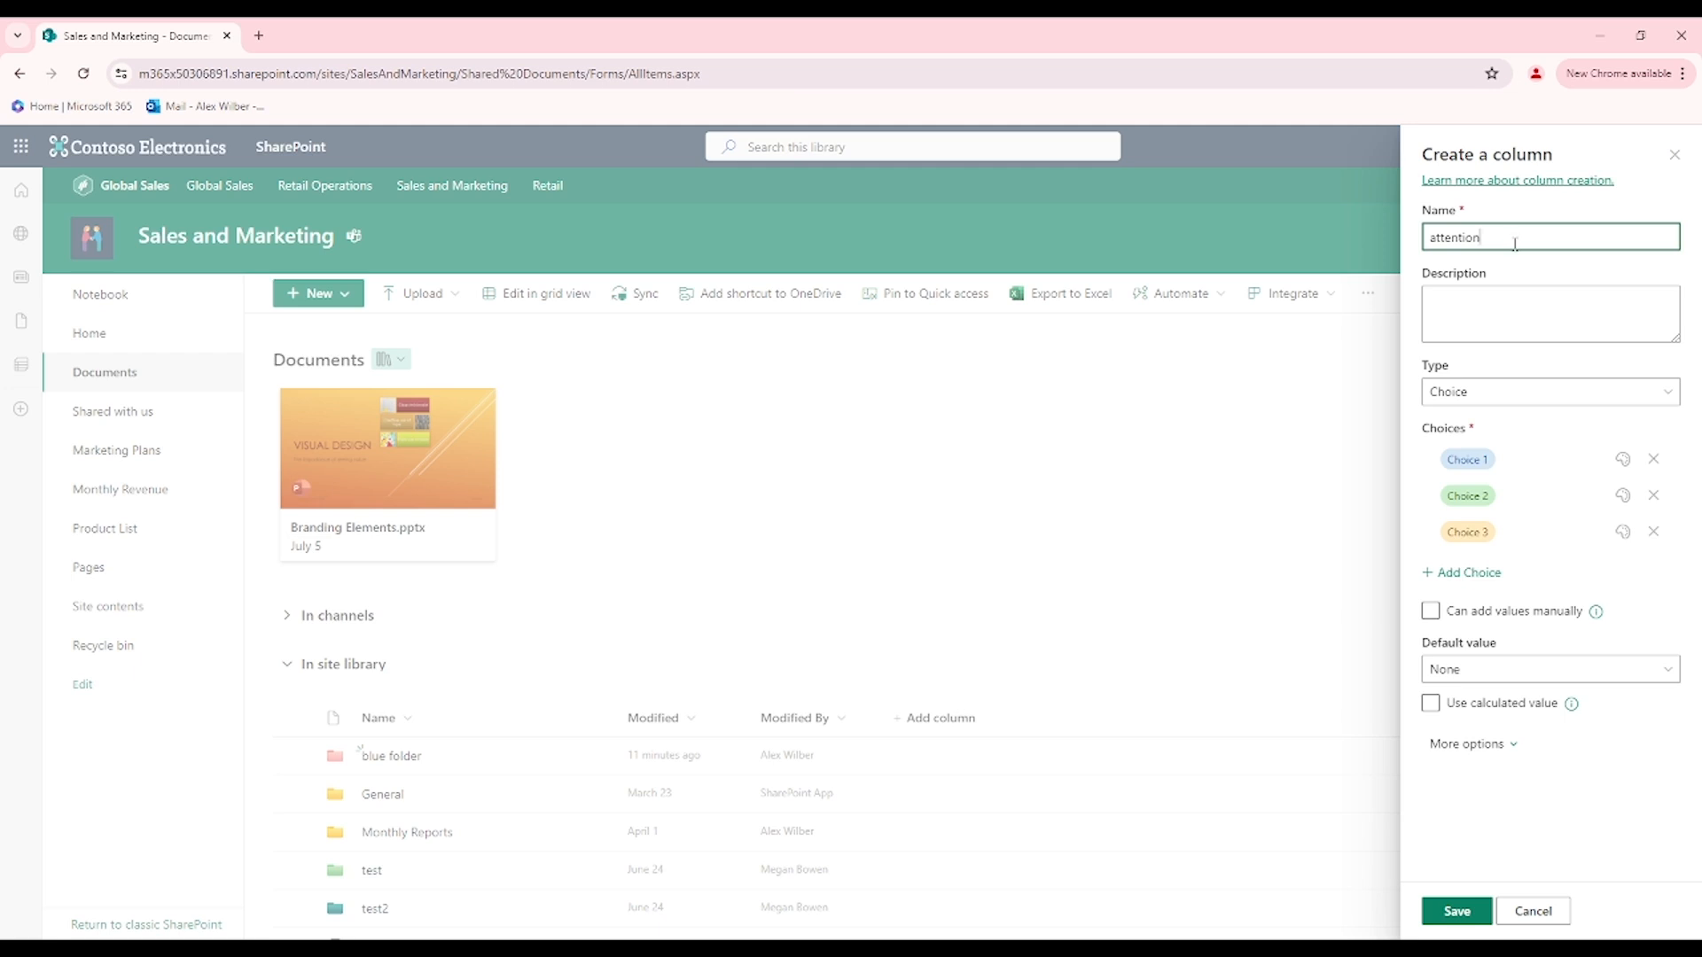
{"action": "left_click", "coordinate": [1475, 456]}
{"action": "type", "text": "Important"}
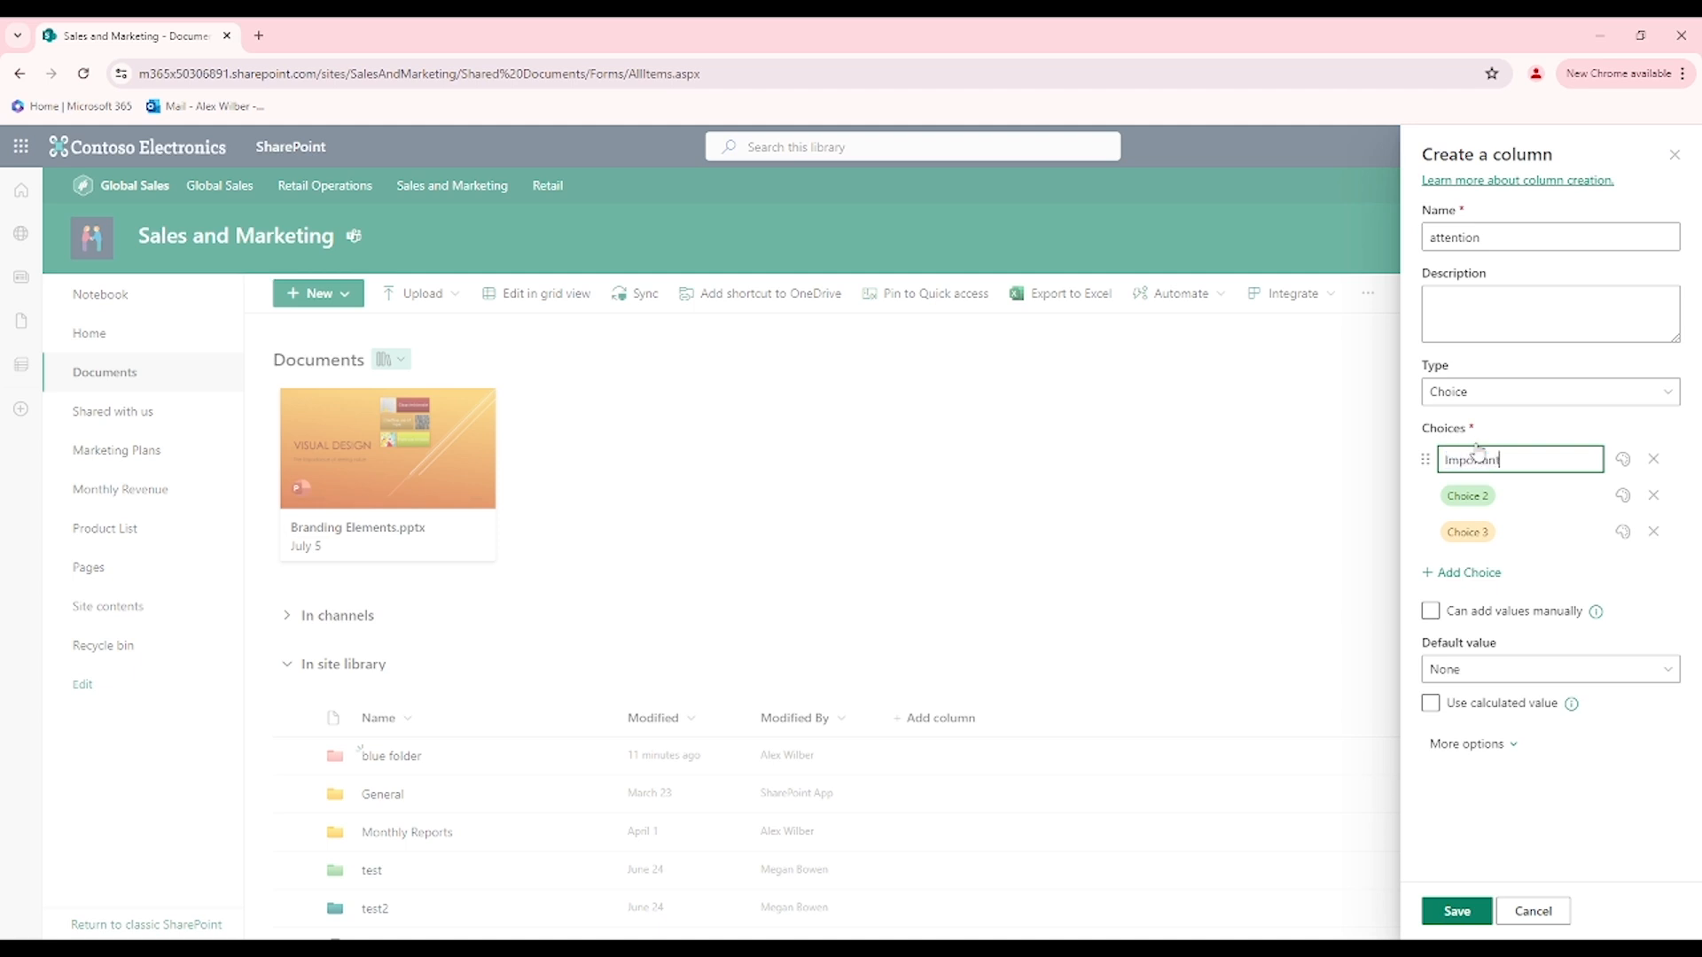
{"action": "left_click", "coordinate": [1461, 912]}
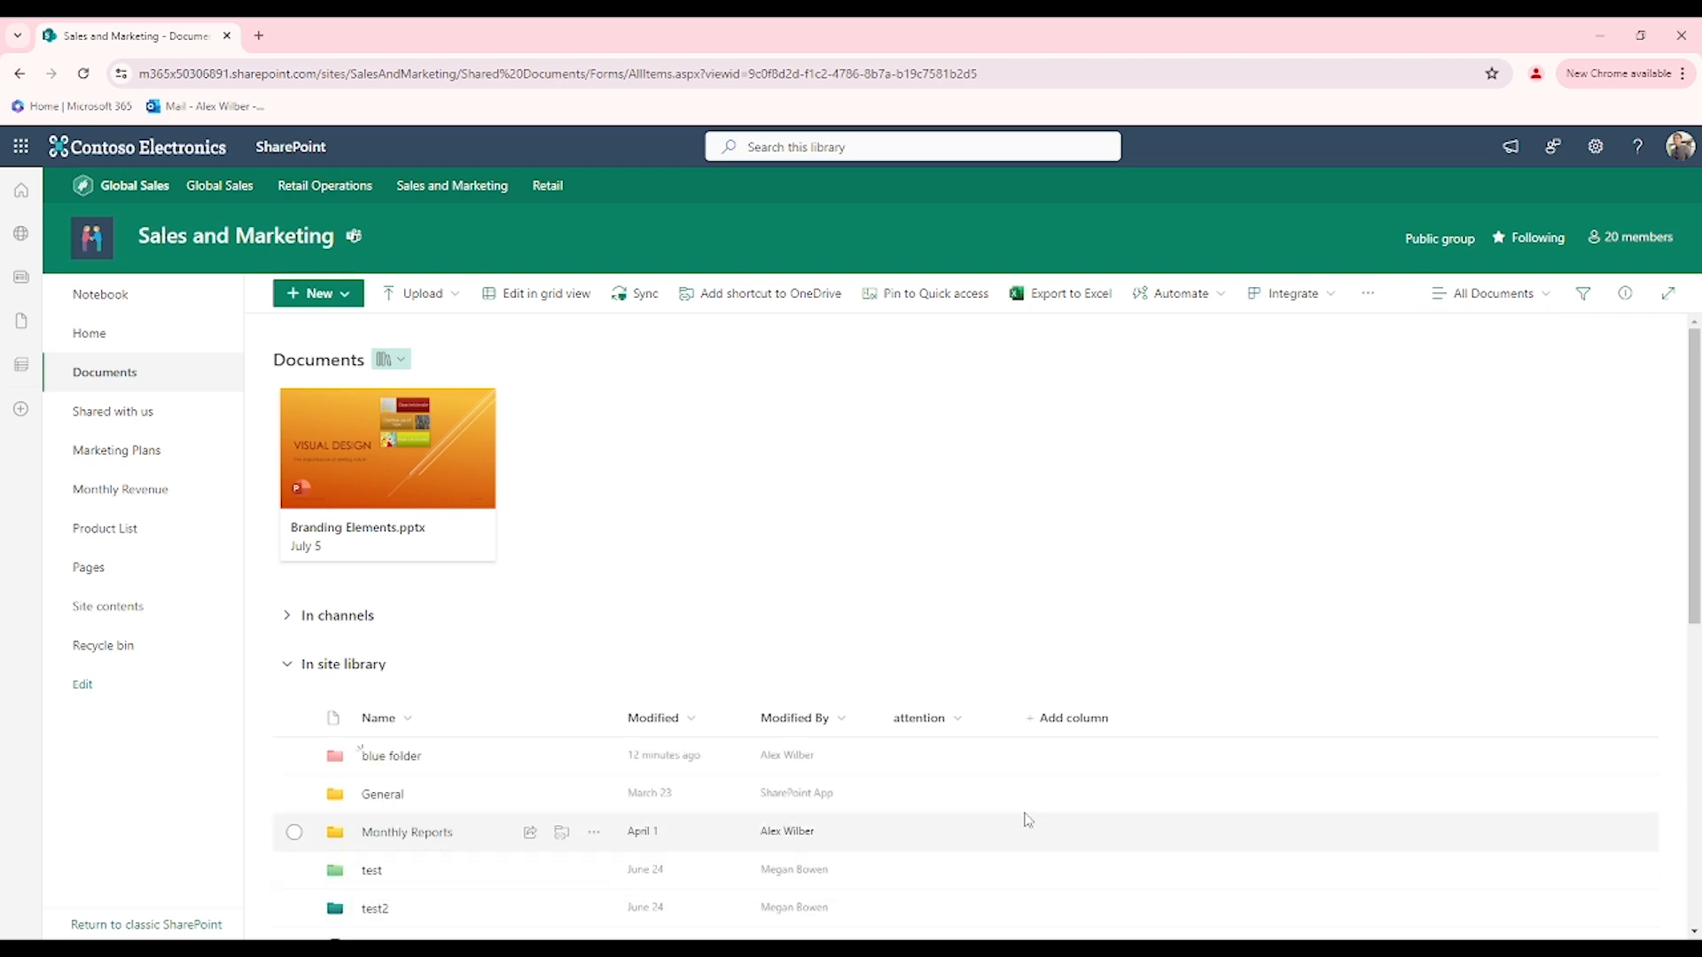
Using grid view, set the attention value of International Marketing Campaigns.docx to Important and return to the normal list
{"action": "left_click", "coordinate": [550, 299]}
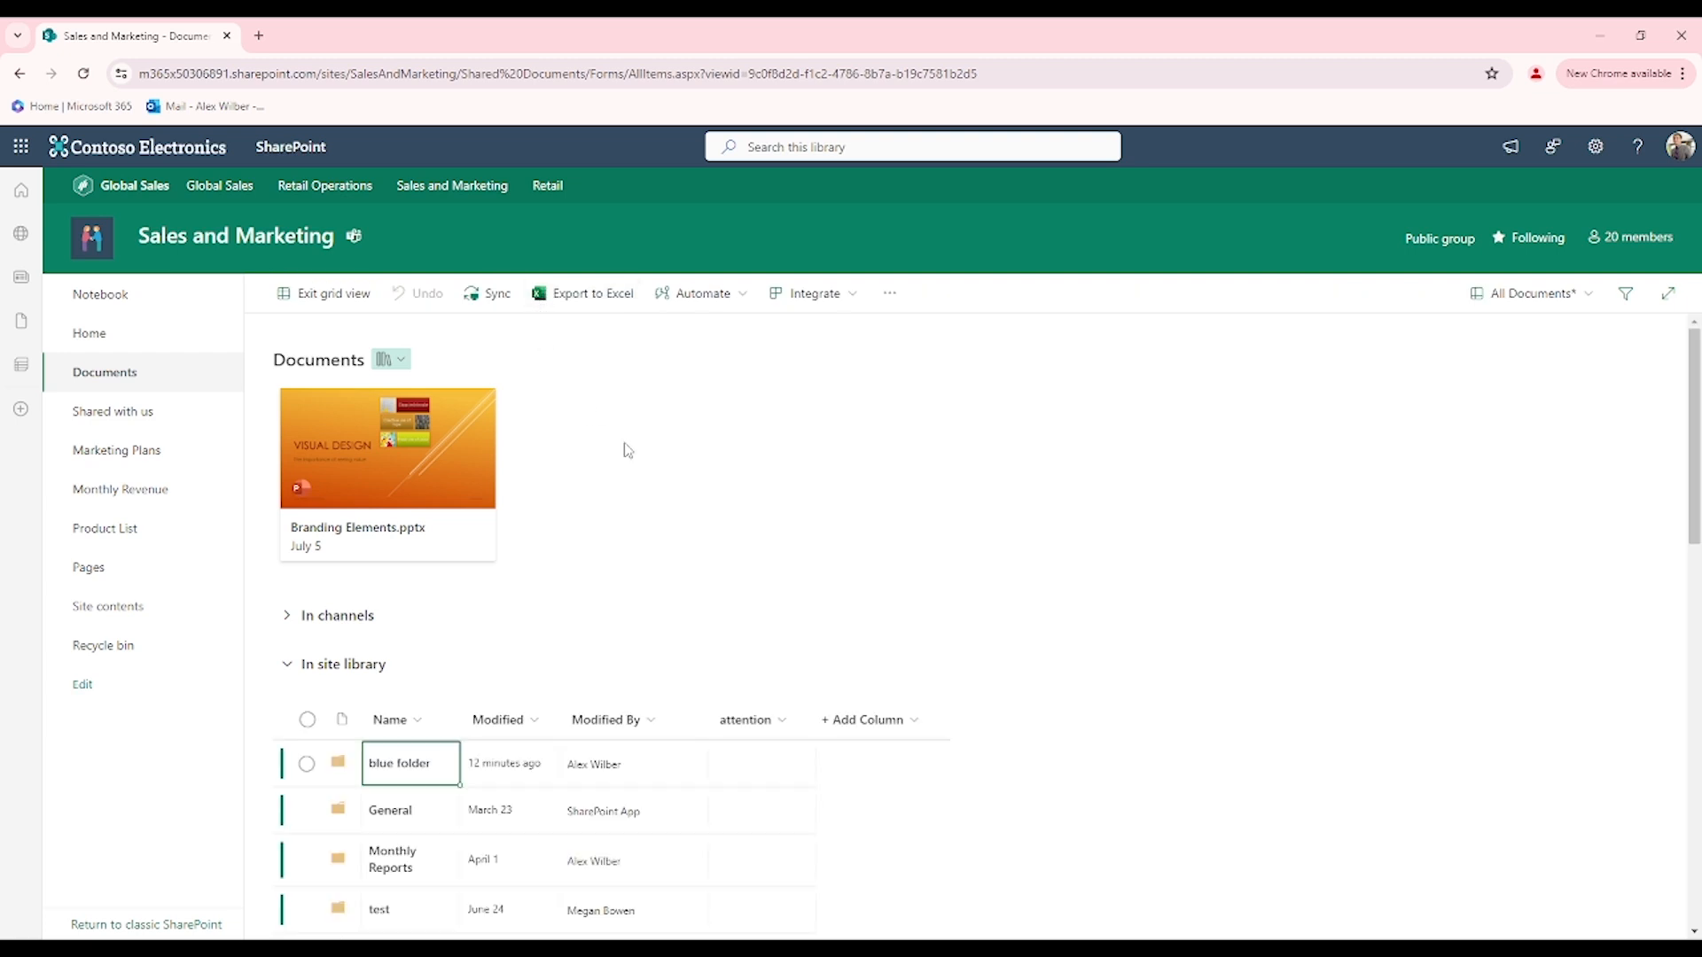
{"action": "scroll", "coordinate": [947, 607], "scroll_direction": "down", "scroll_amount": 1}
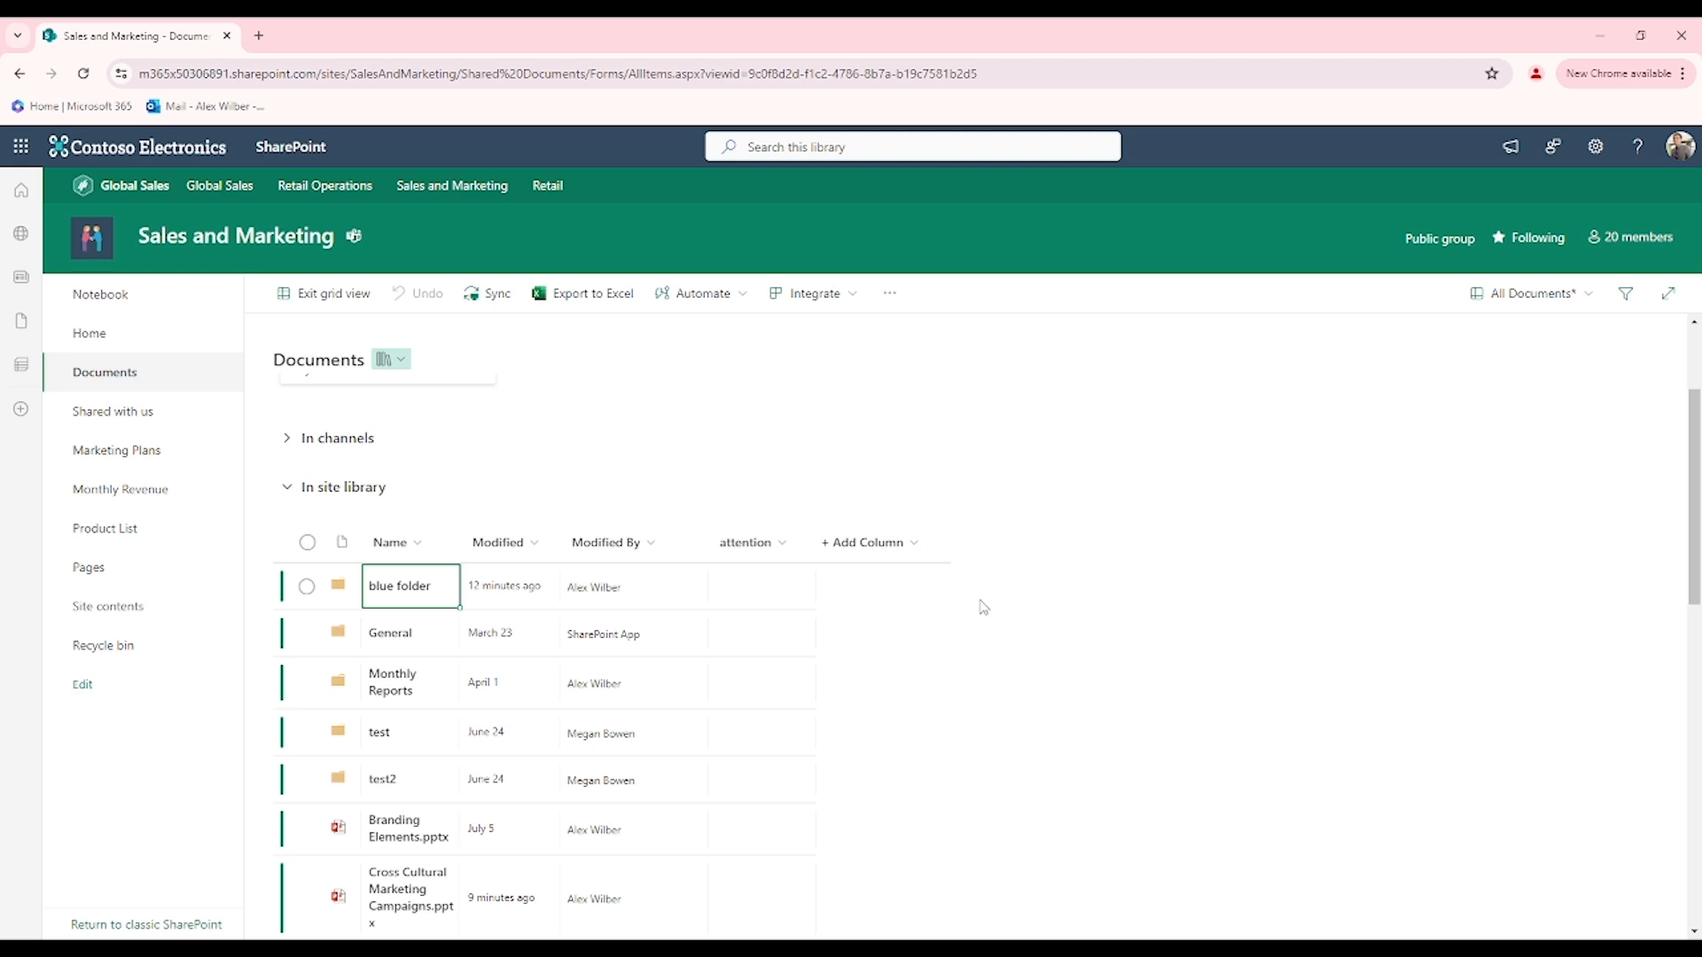
{"action": "scroll", "coordinate": [982, 608], "scroll_direction": "down", "scroll_amount": 3}
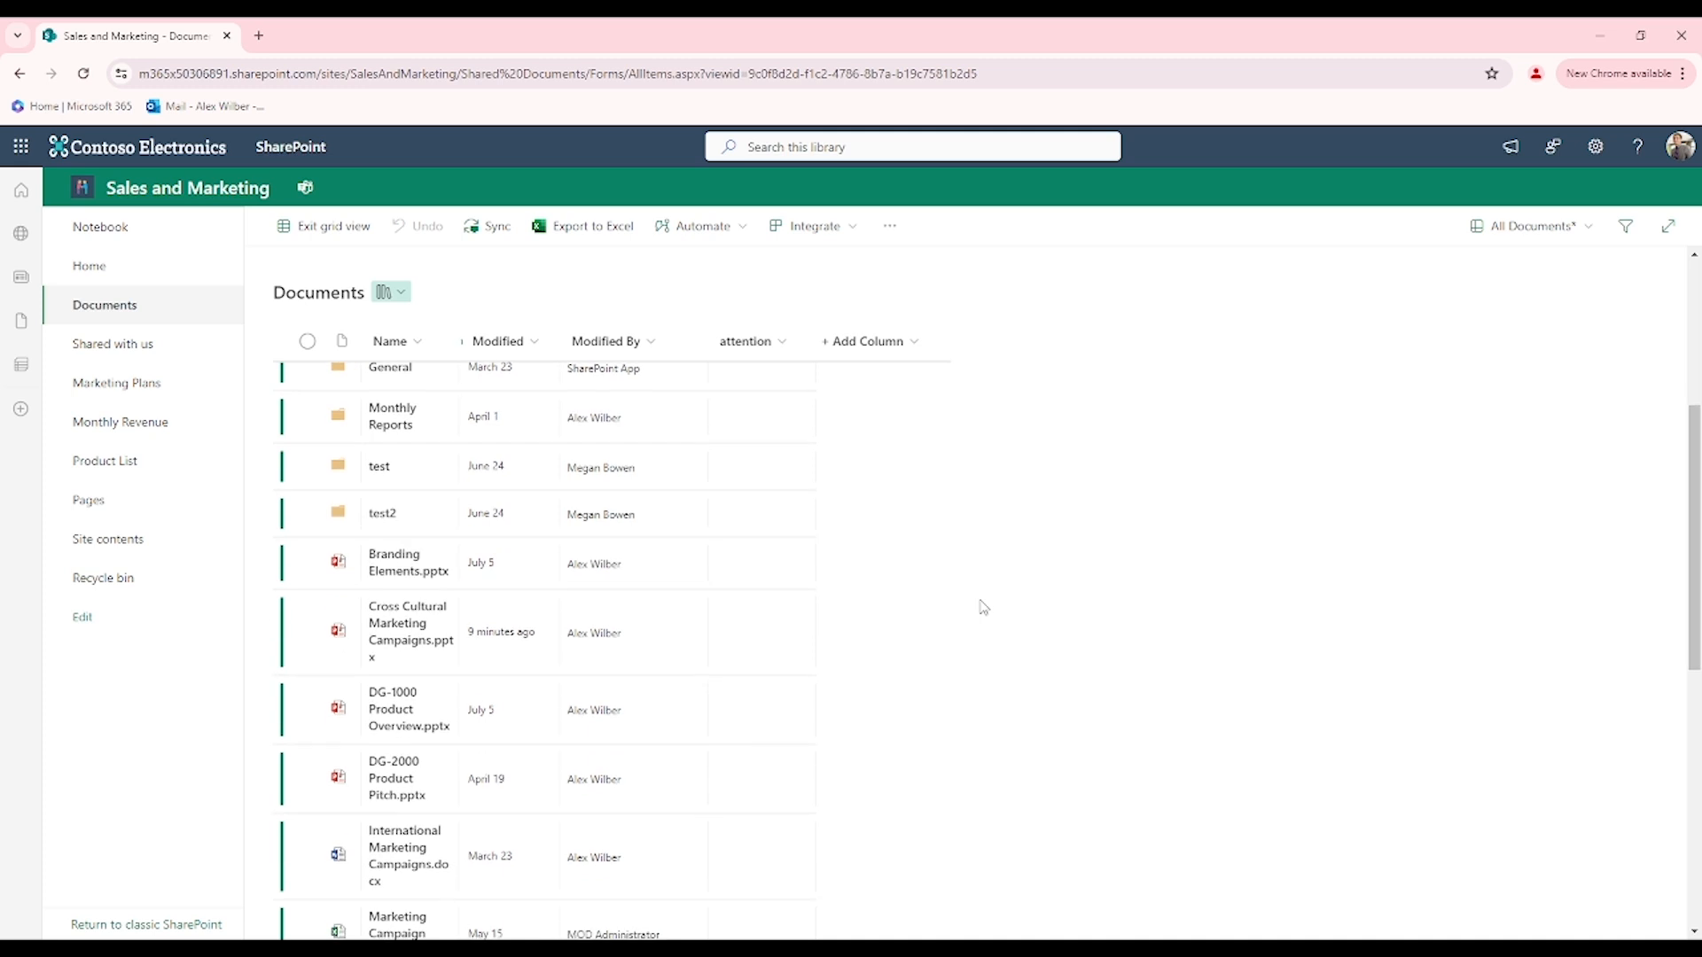
{"action": "scroll", "coordinate": [982, 607], "scroll_direction": "down", "scroll_amount": 1}
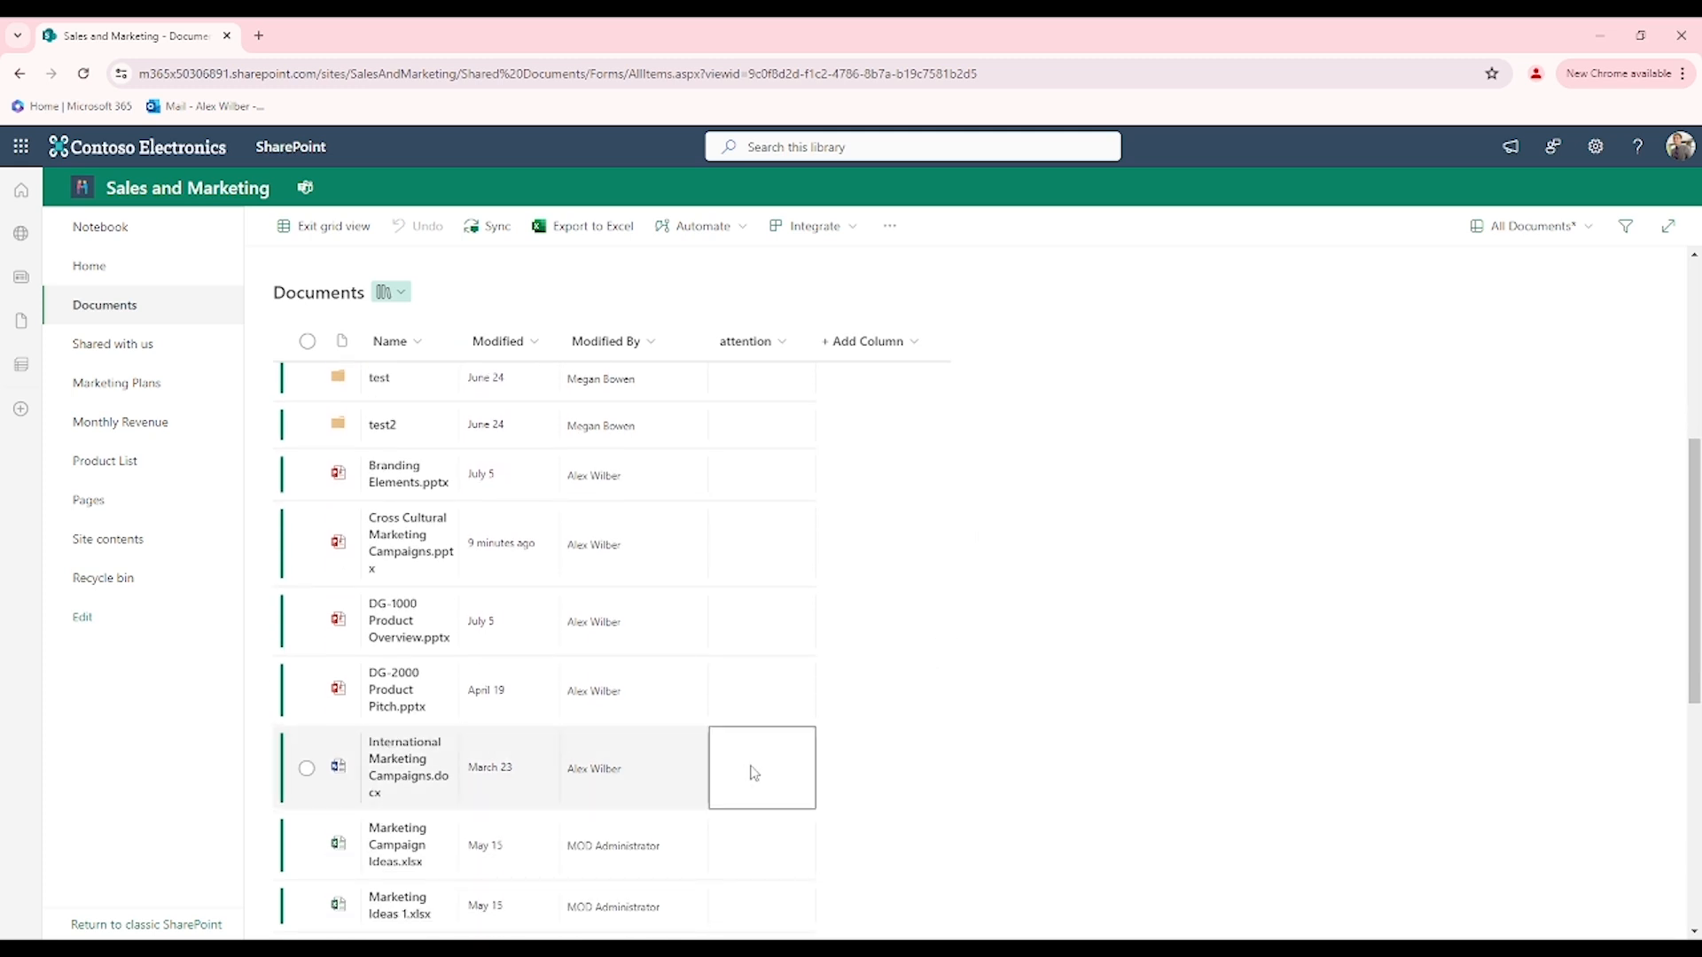
{"action": "left_click", "coordinate": [782, 760]}
{"action": "left_click", "coordinate": [781, 761]}
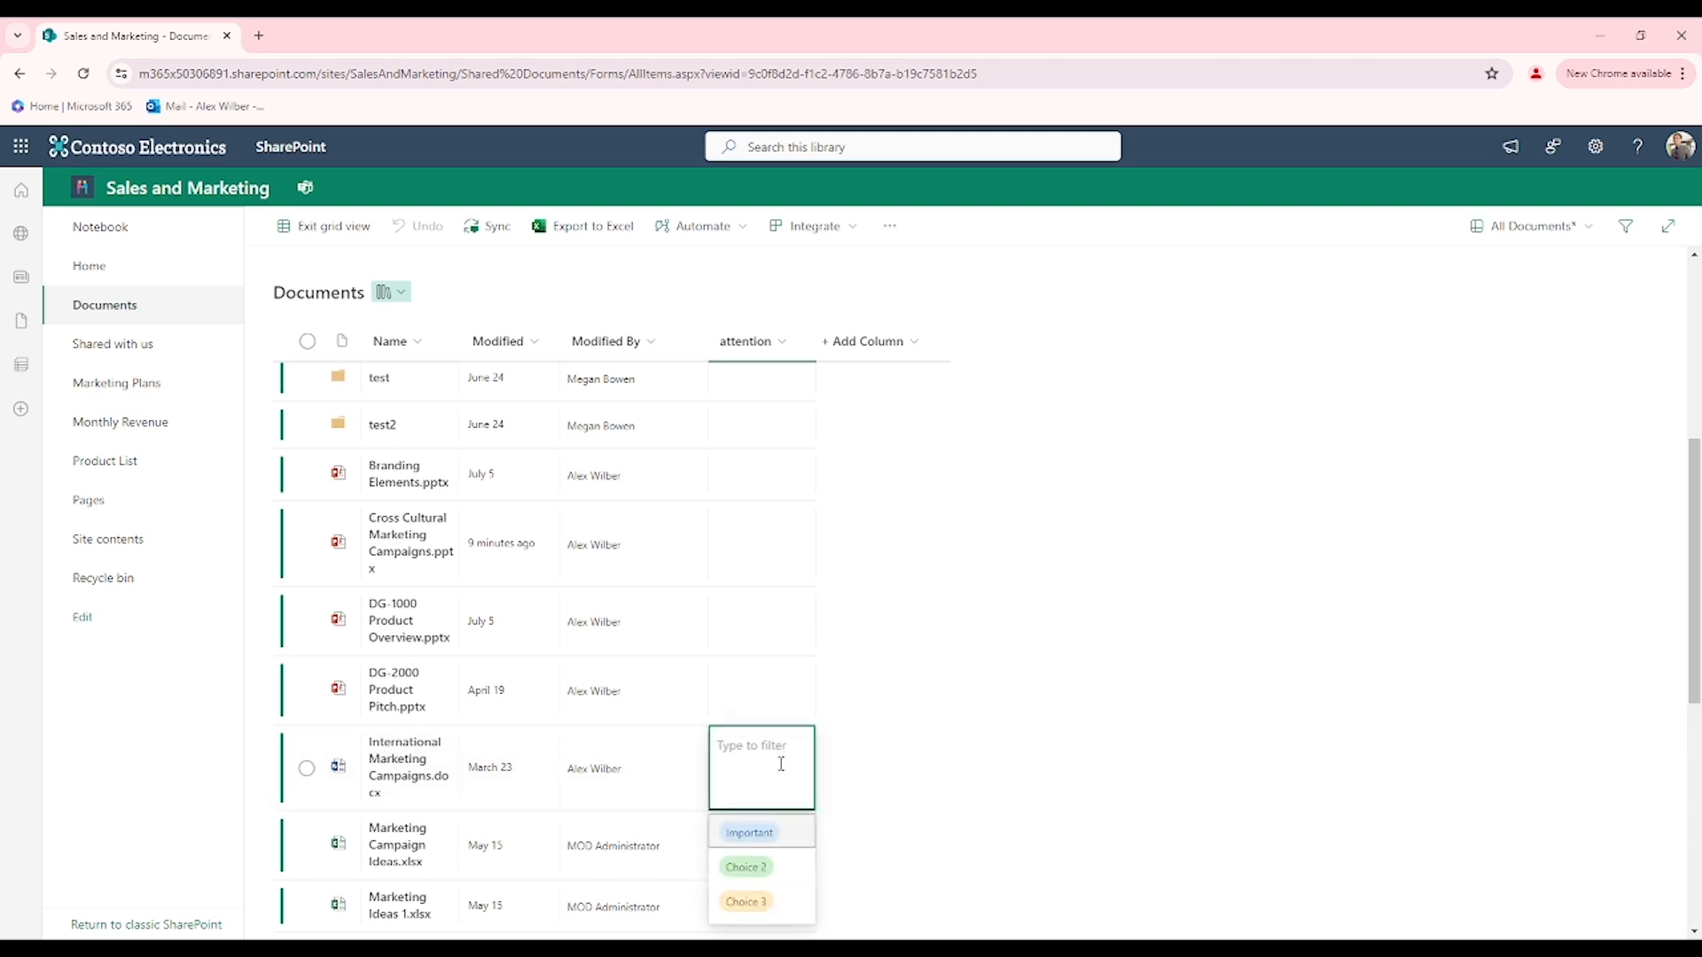
{"action": "left_click", "coordinate": [770, 838]}
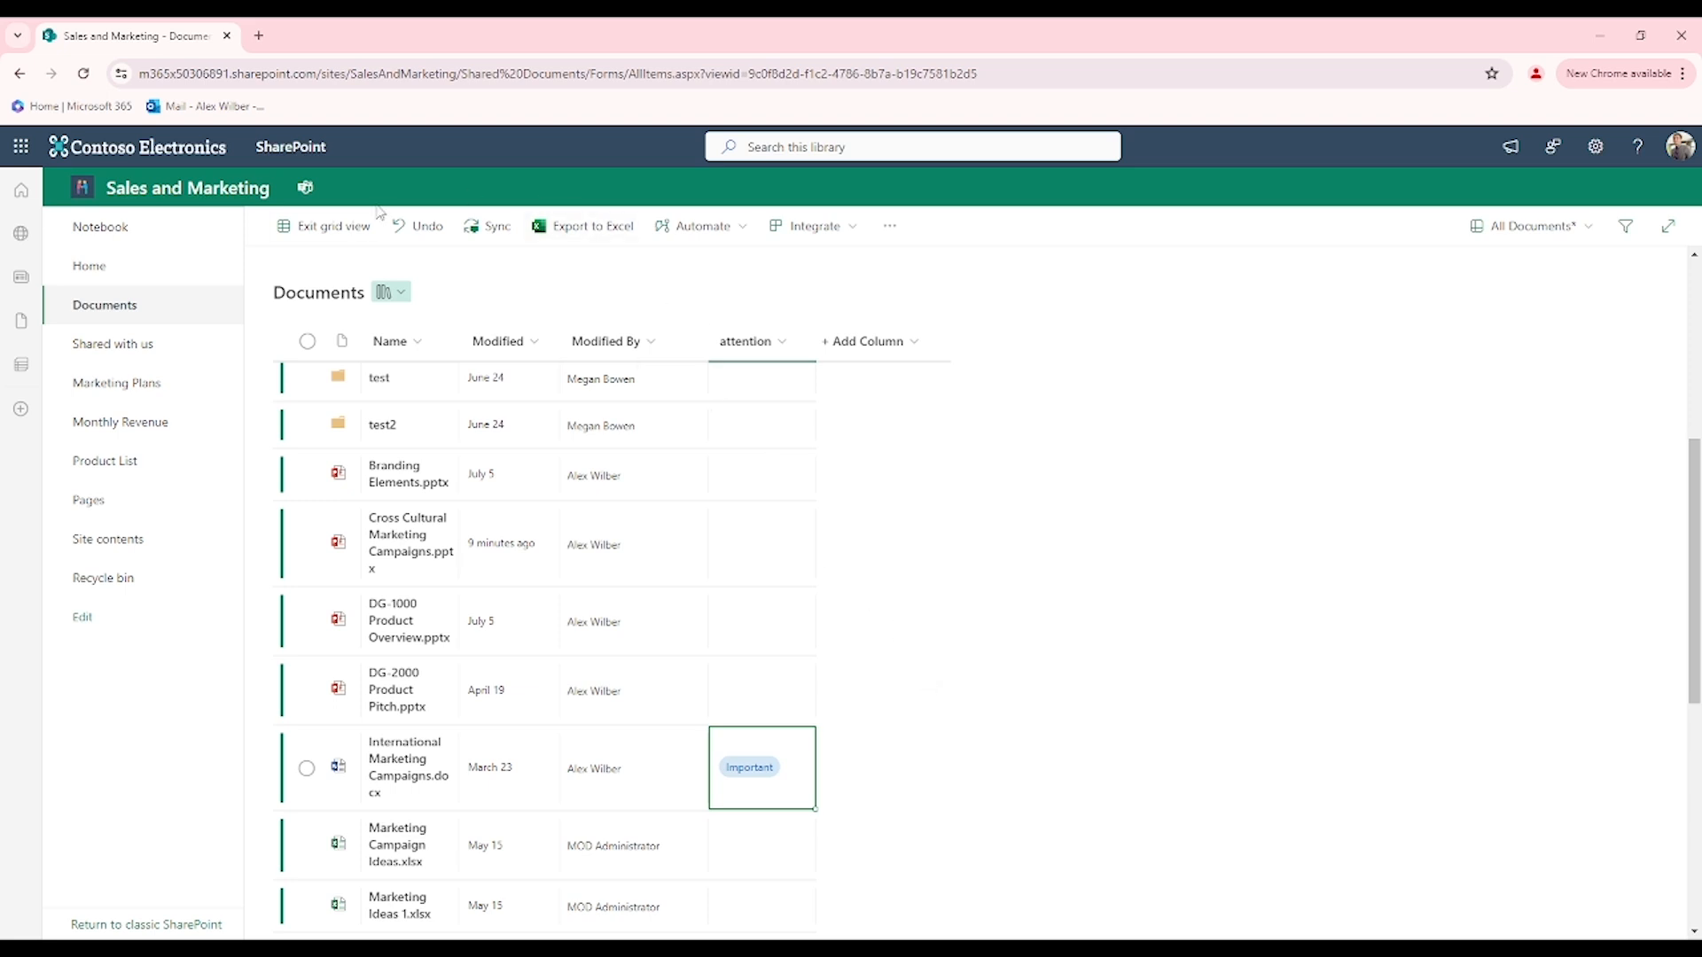
{"action": "left_click", "coordinate": [329, 227]}
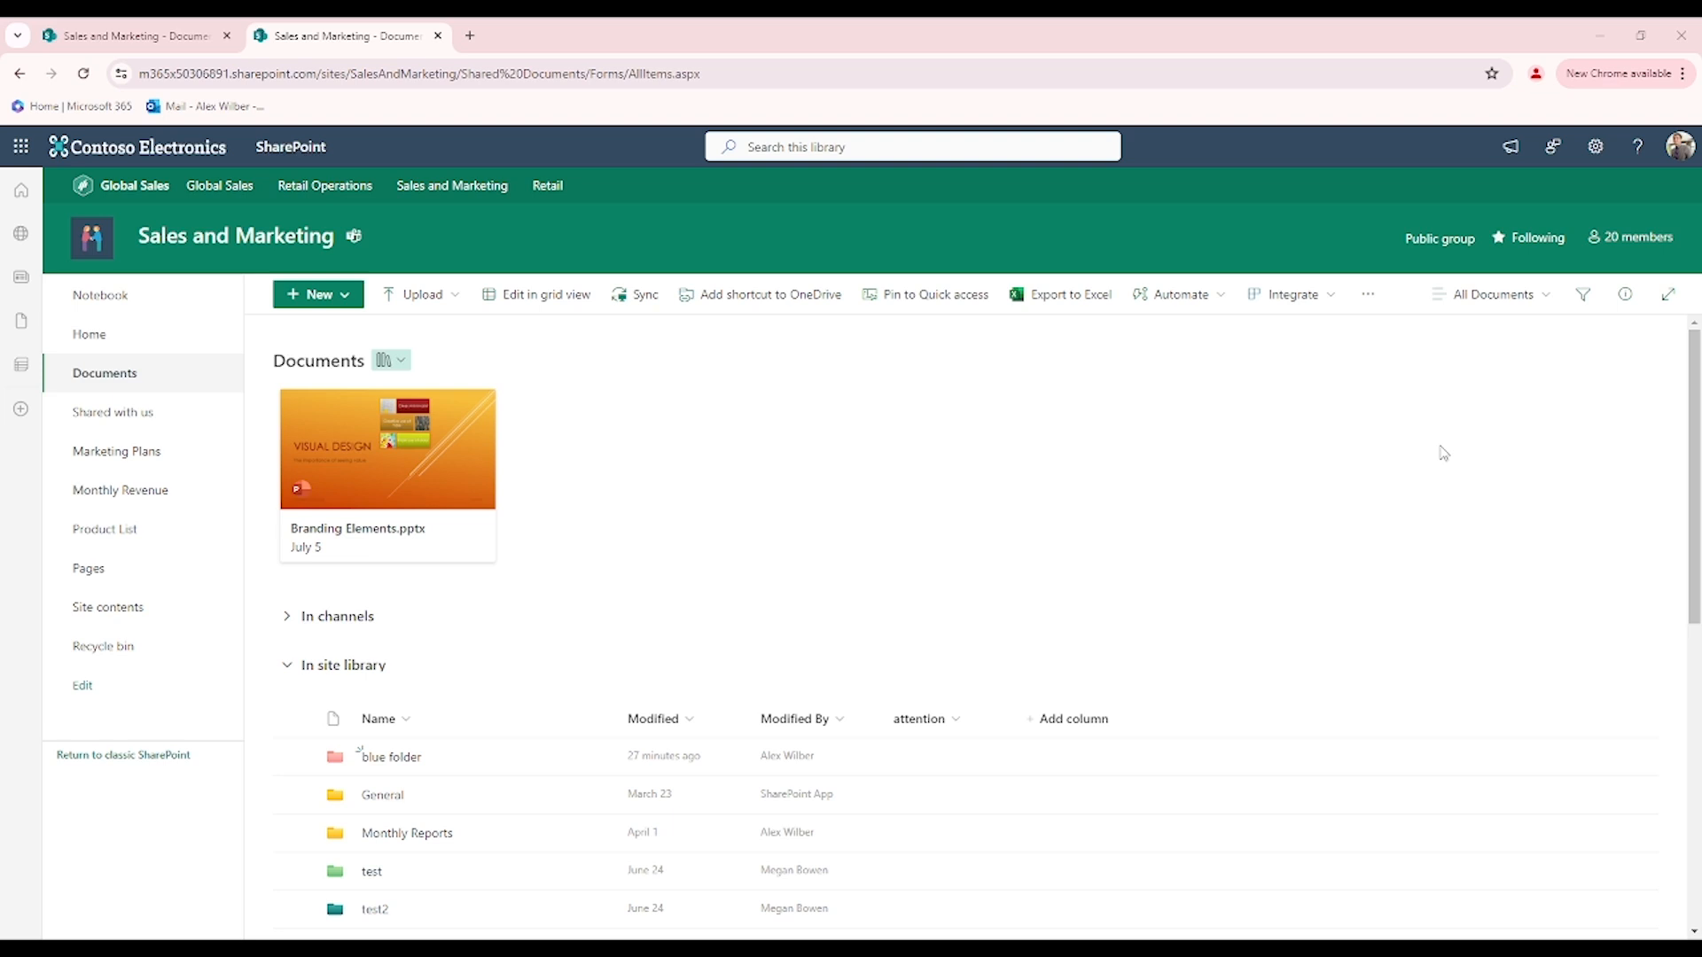
Create a public list view named "important" for the Documents library
{"action": "left_click", "coordinate": [1490, 295]}
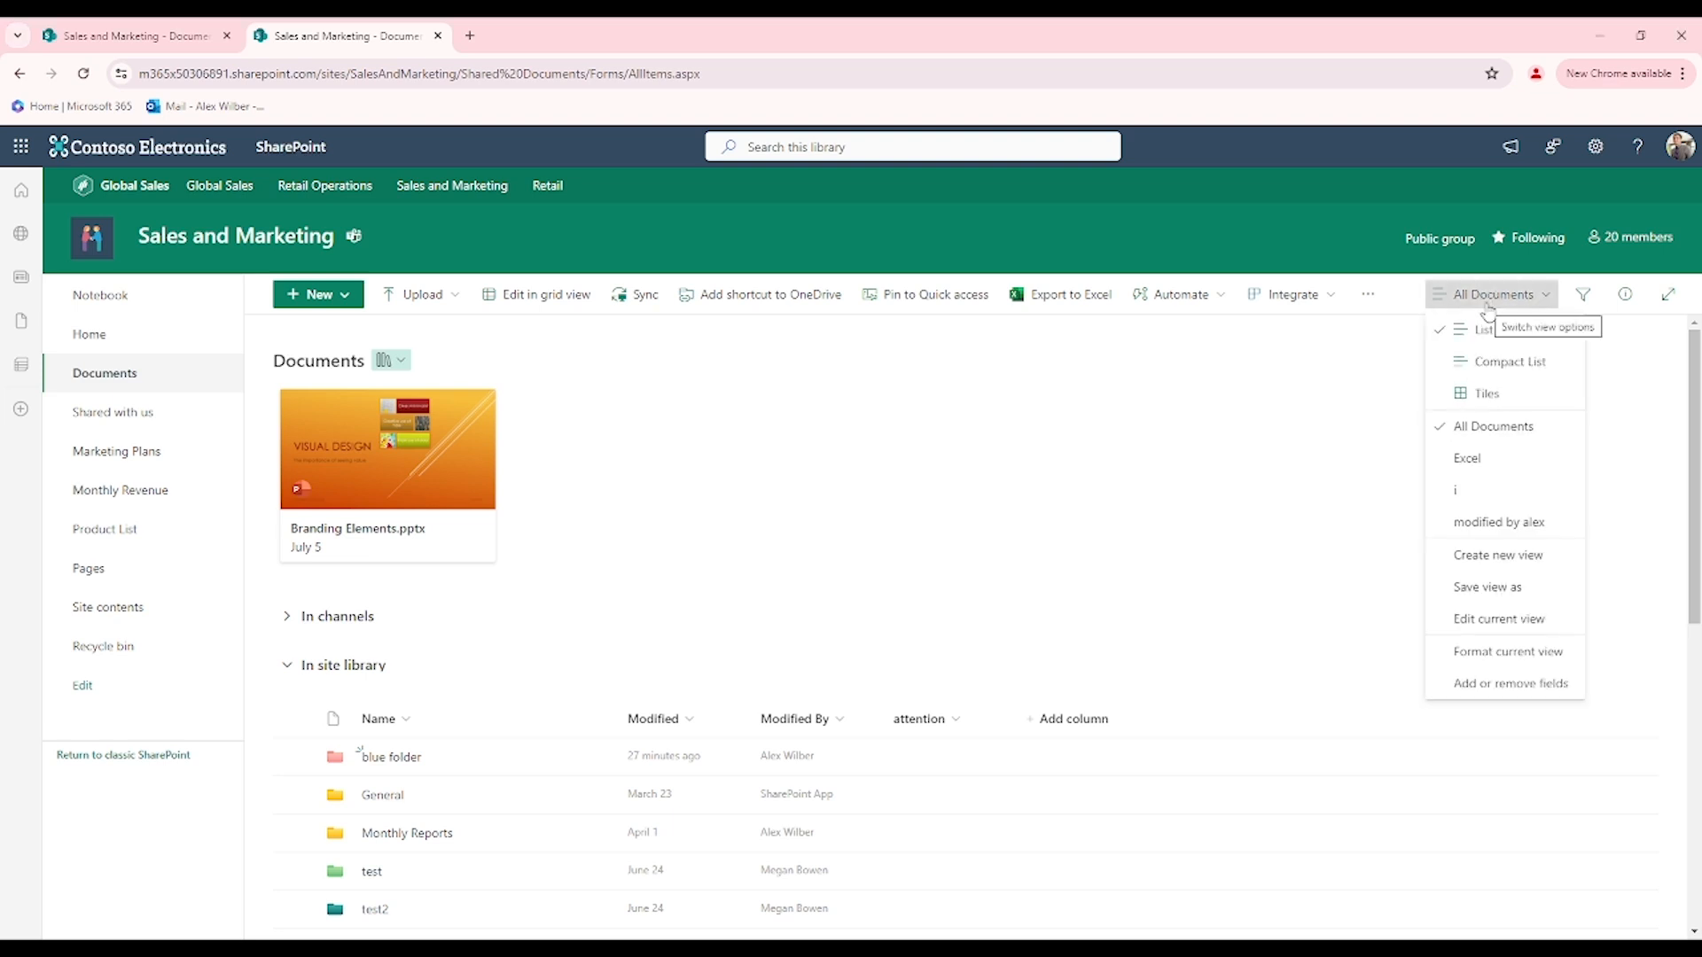
{"action": "left_click", "coordinate": [1508, 561]}
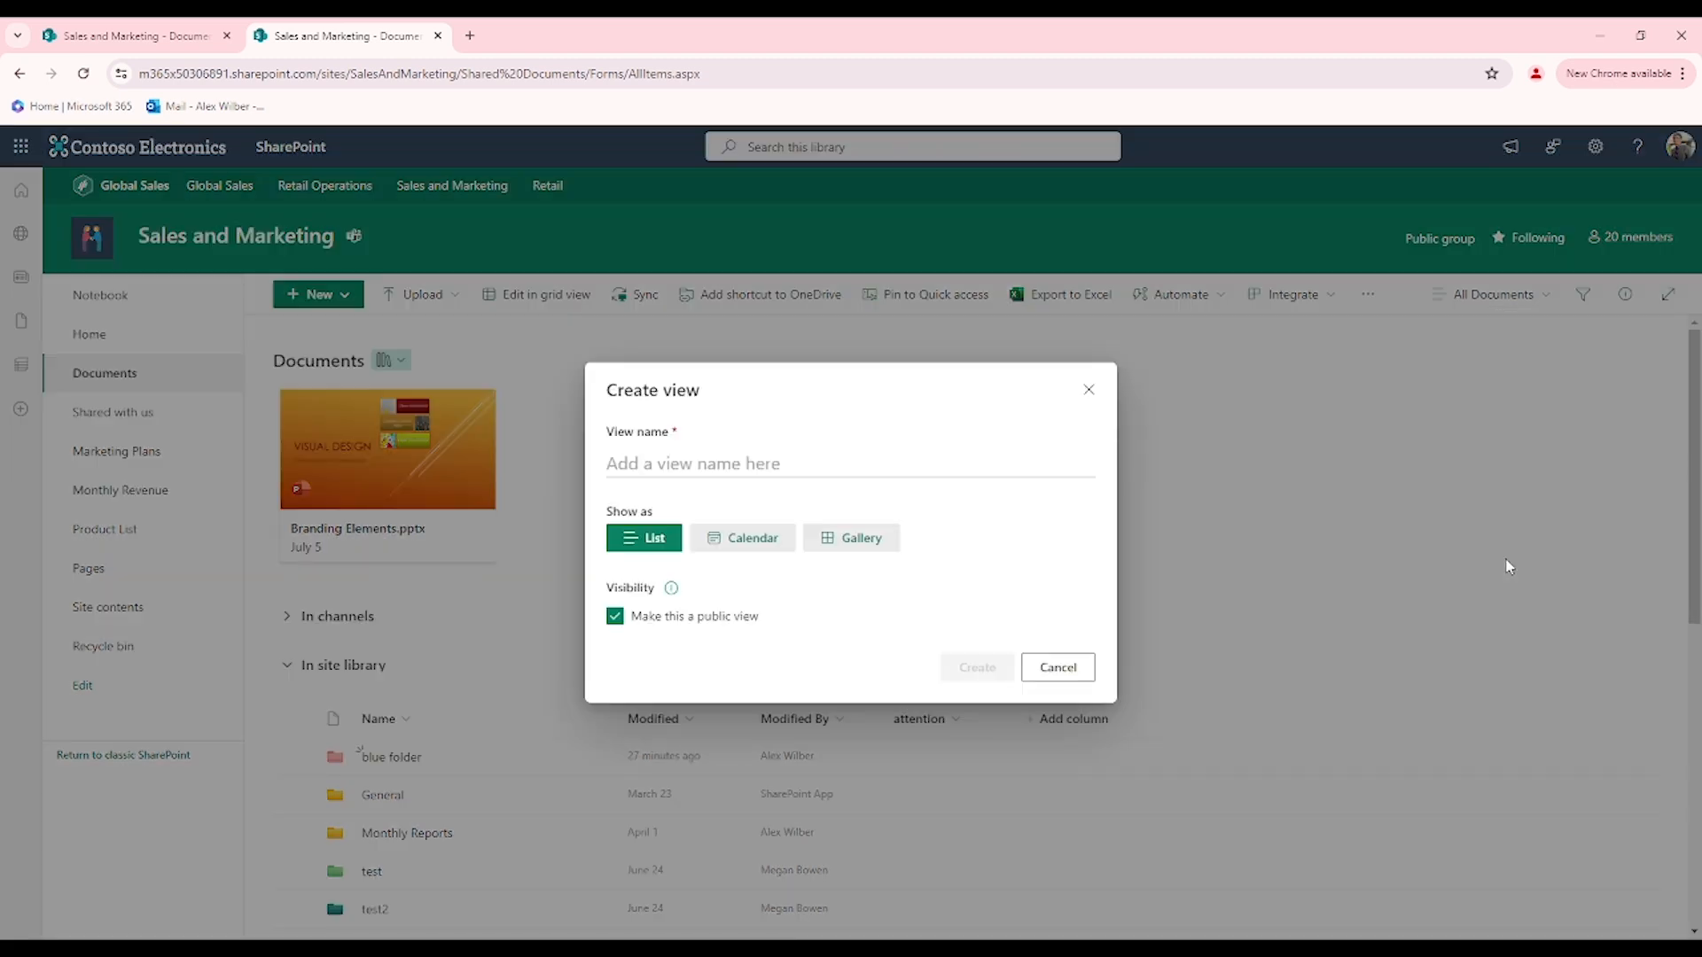
{"action": "left_click", "coordinate": [820, 464]}
{"action": "type", "text": "important"}
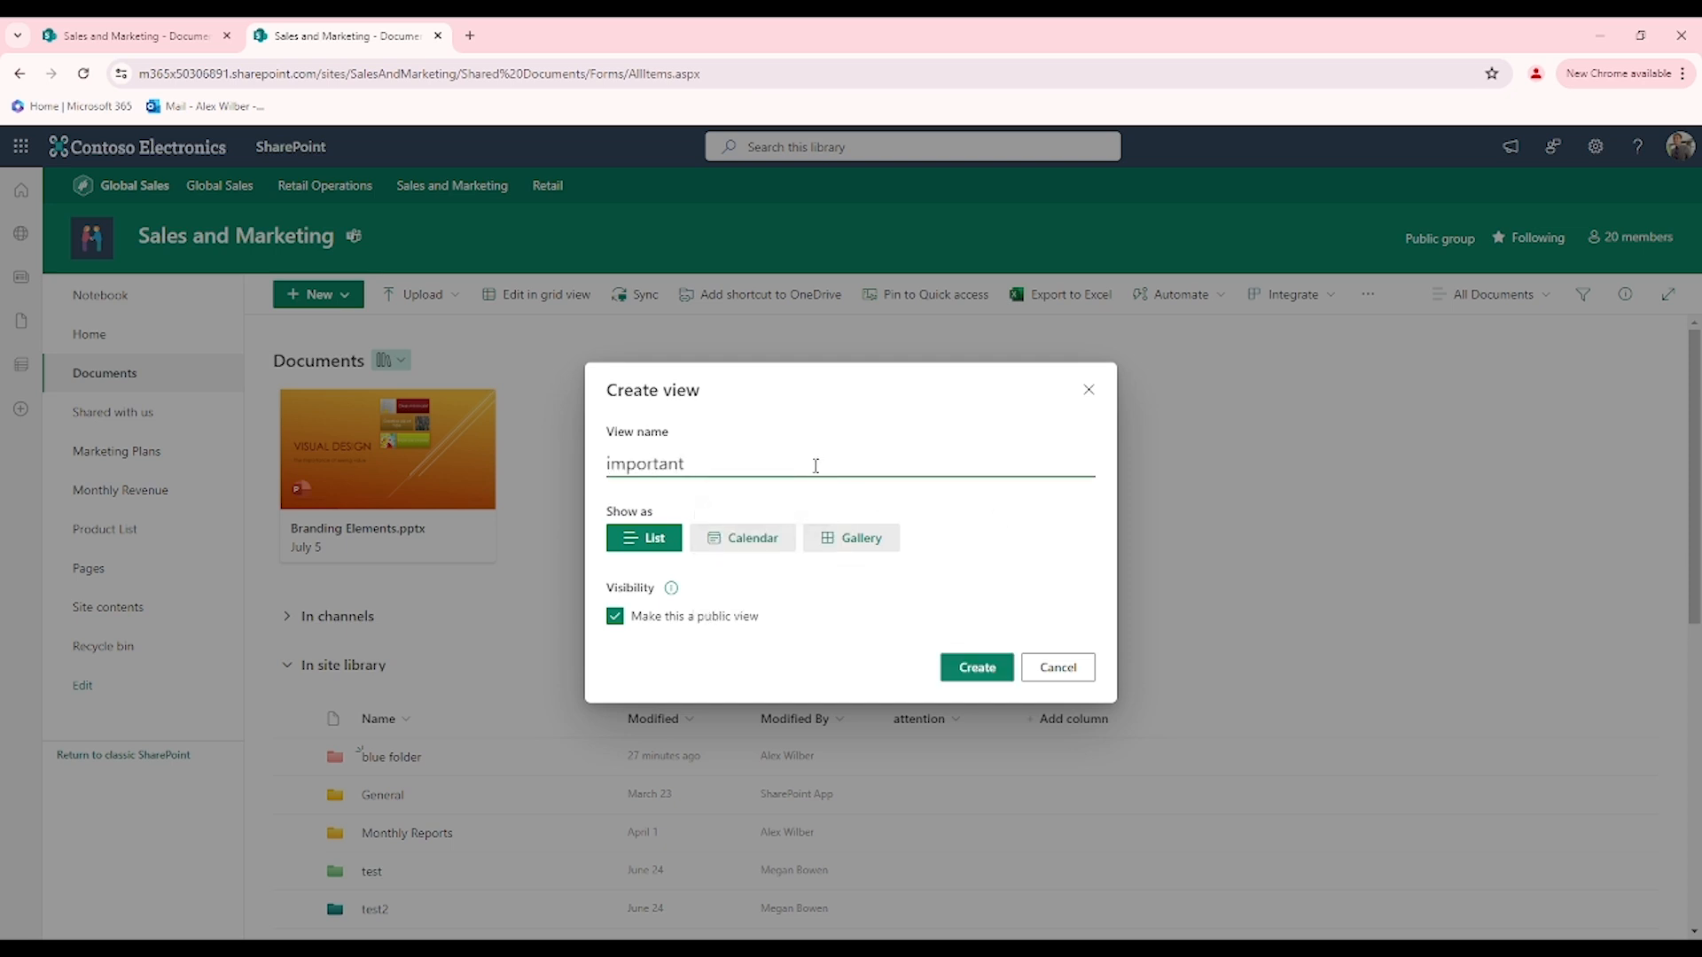
{"action": "left_click", "coordinate": [665, 565]}
{"action": "left_click", "coordinate": [979, 676]}
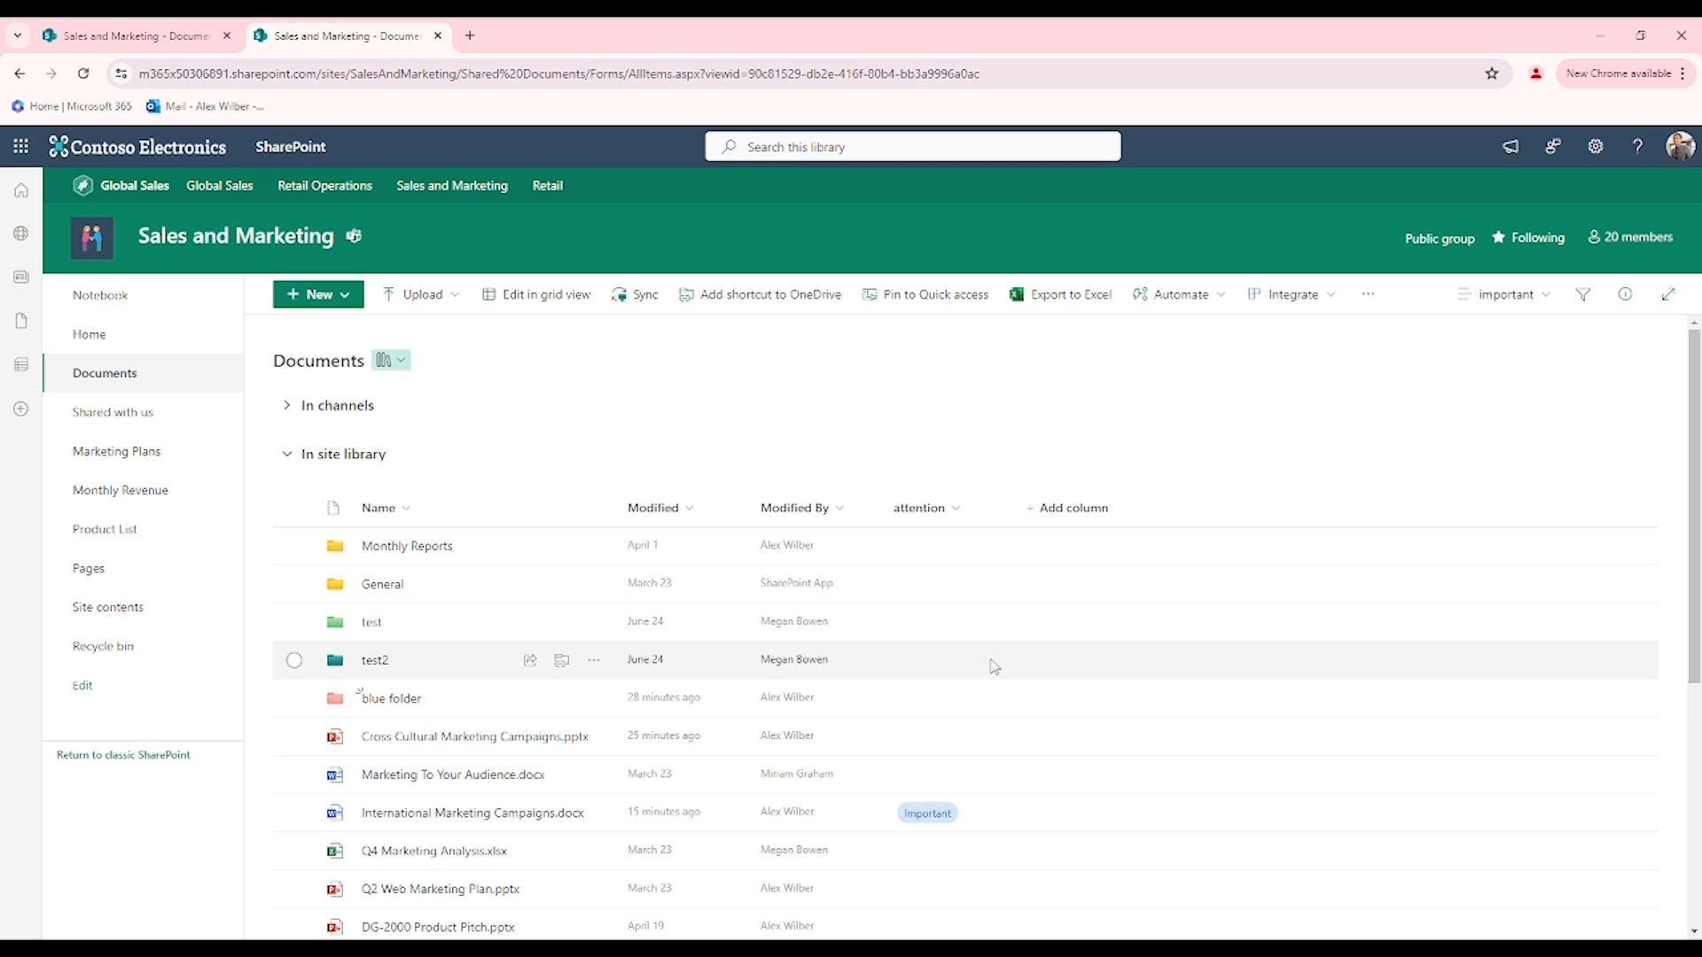
Edit the "important" view to show only items whose attention column is equal to Important, and save it
{"action": "left_click", "coordinate": [1540, 301]}
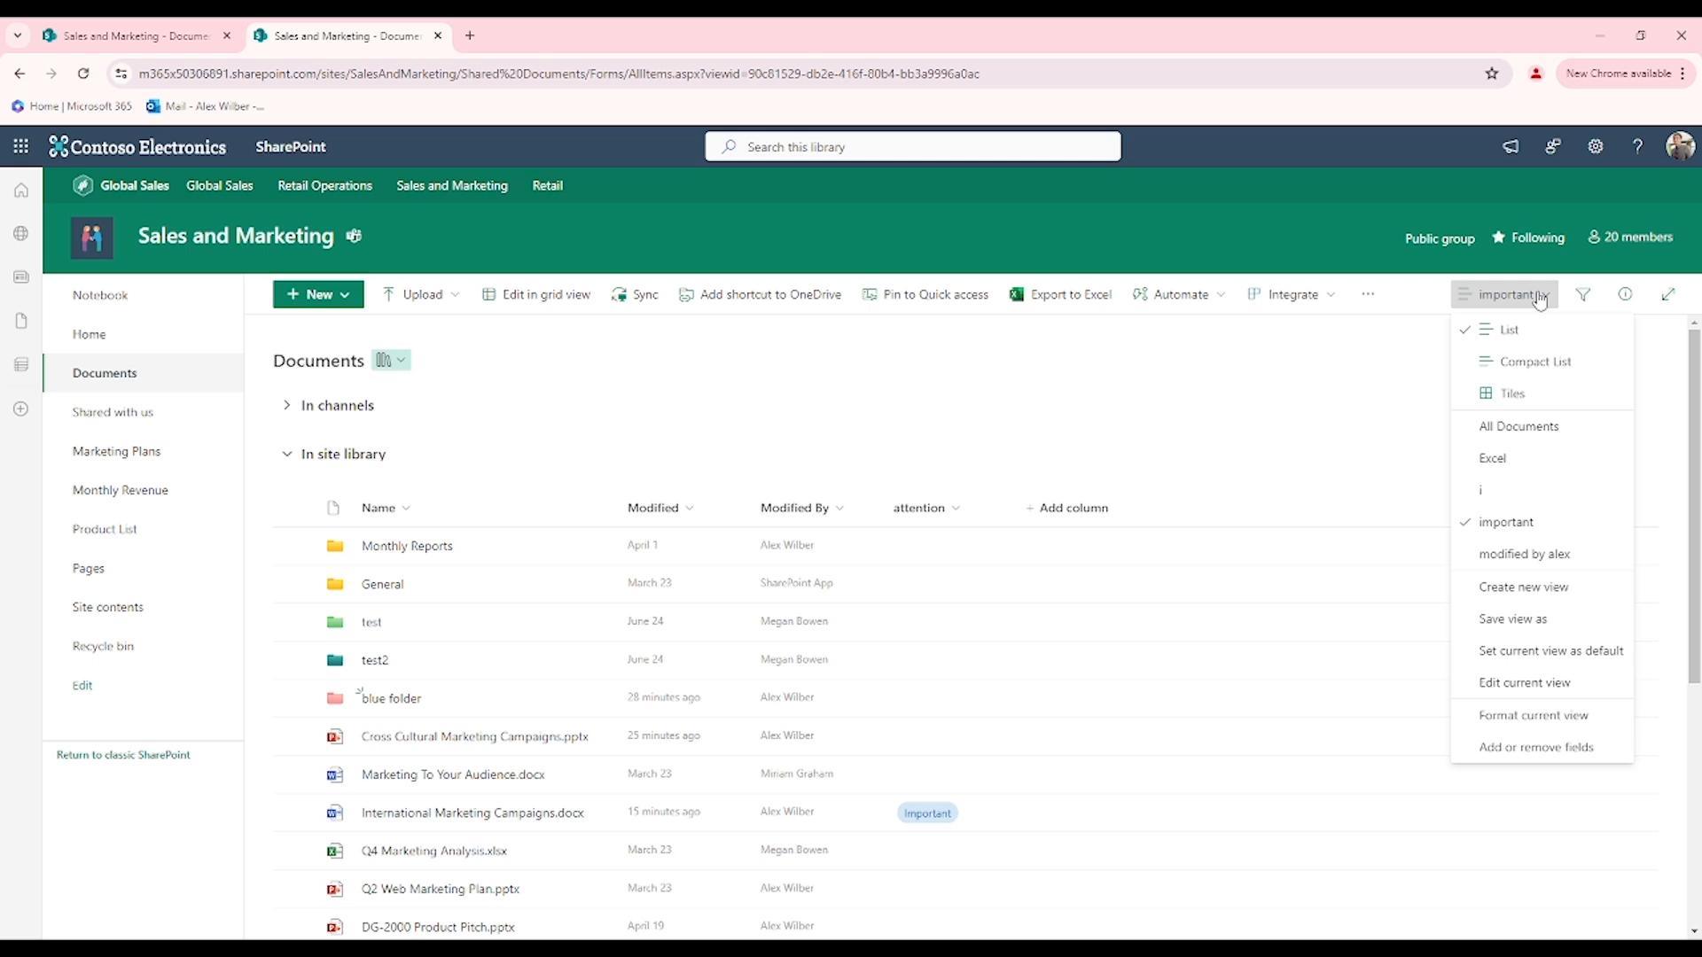
{"action": "left_click", "coordinate": [1527, 683]}
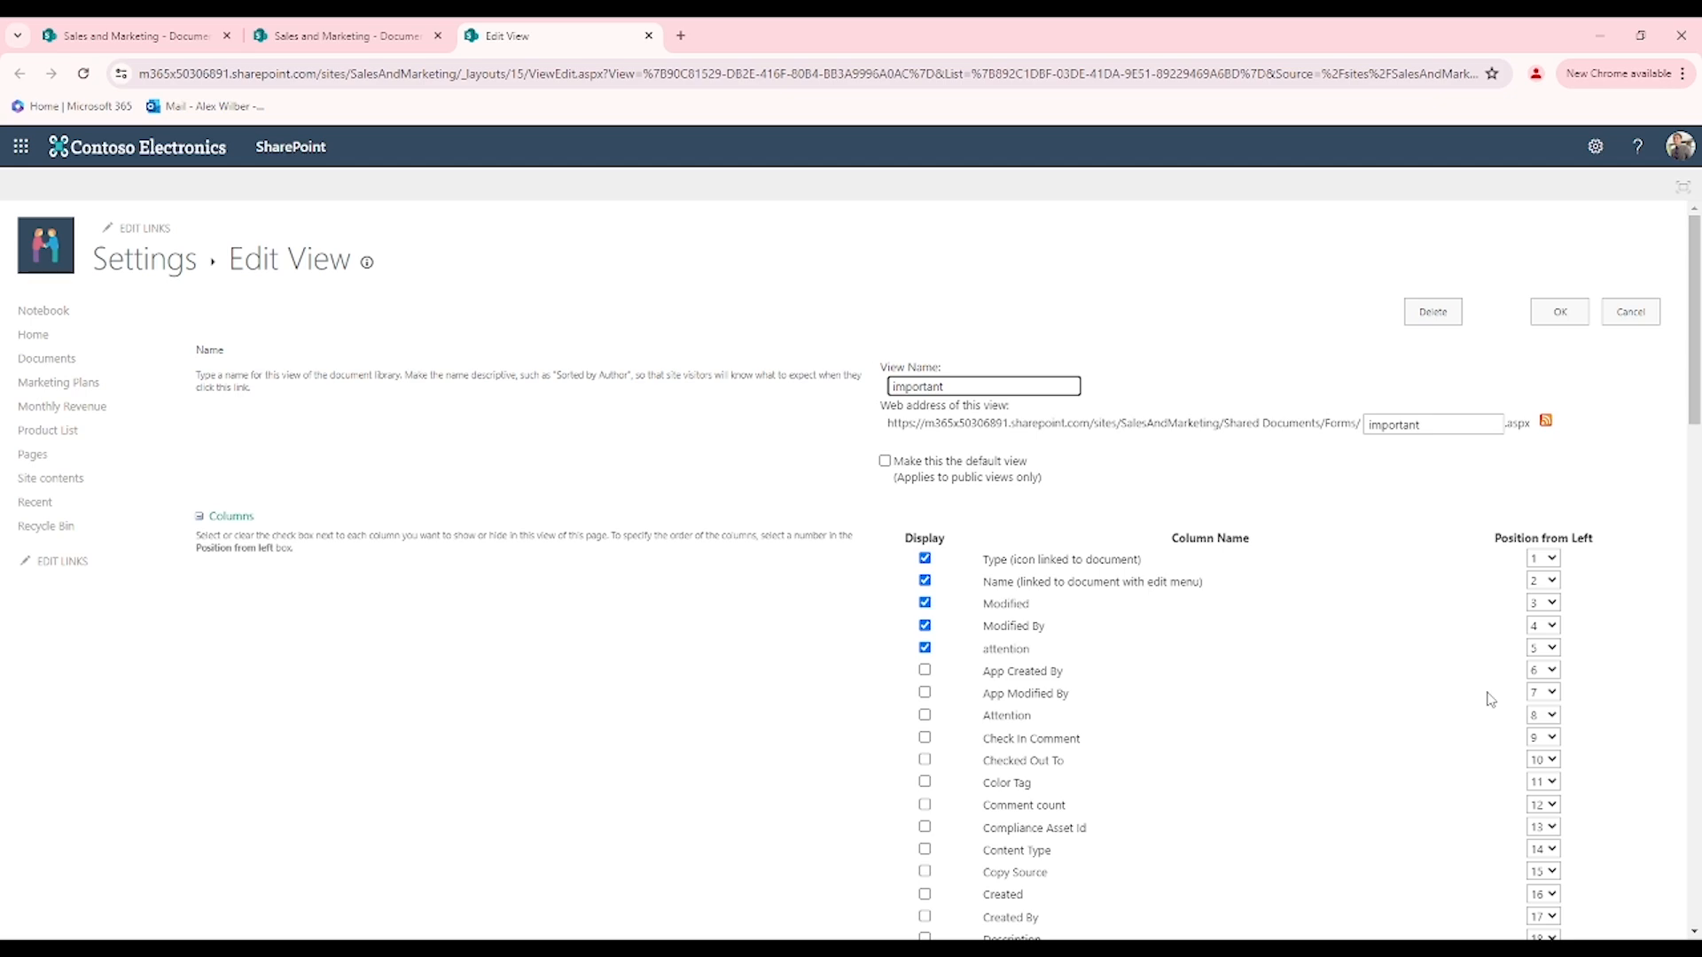
{"action": "scroll", "coordinate": [1489, 700], "scroll_direction": "down", "scroll_amount": 9}
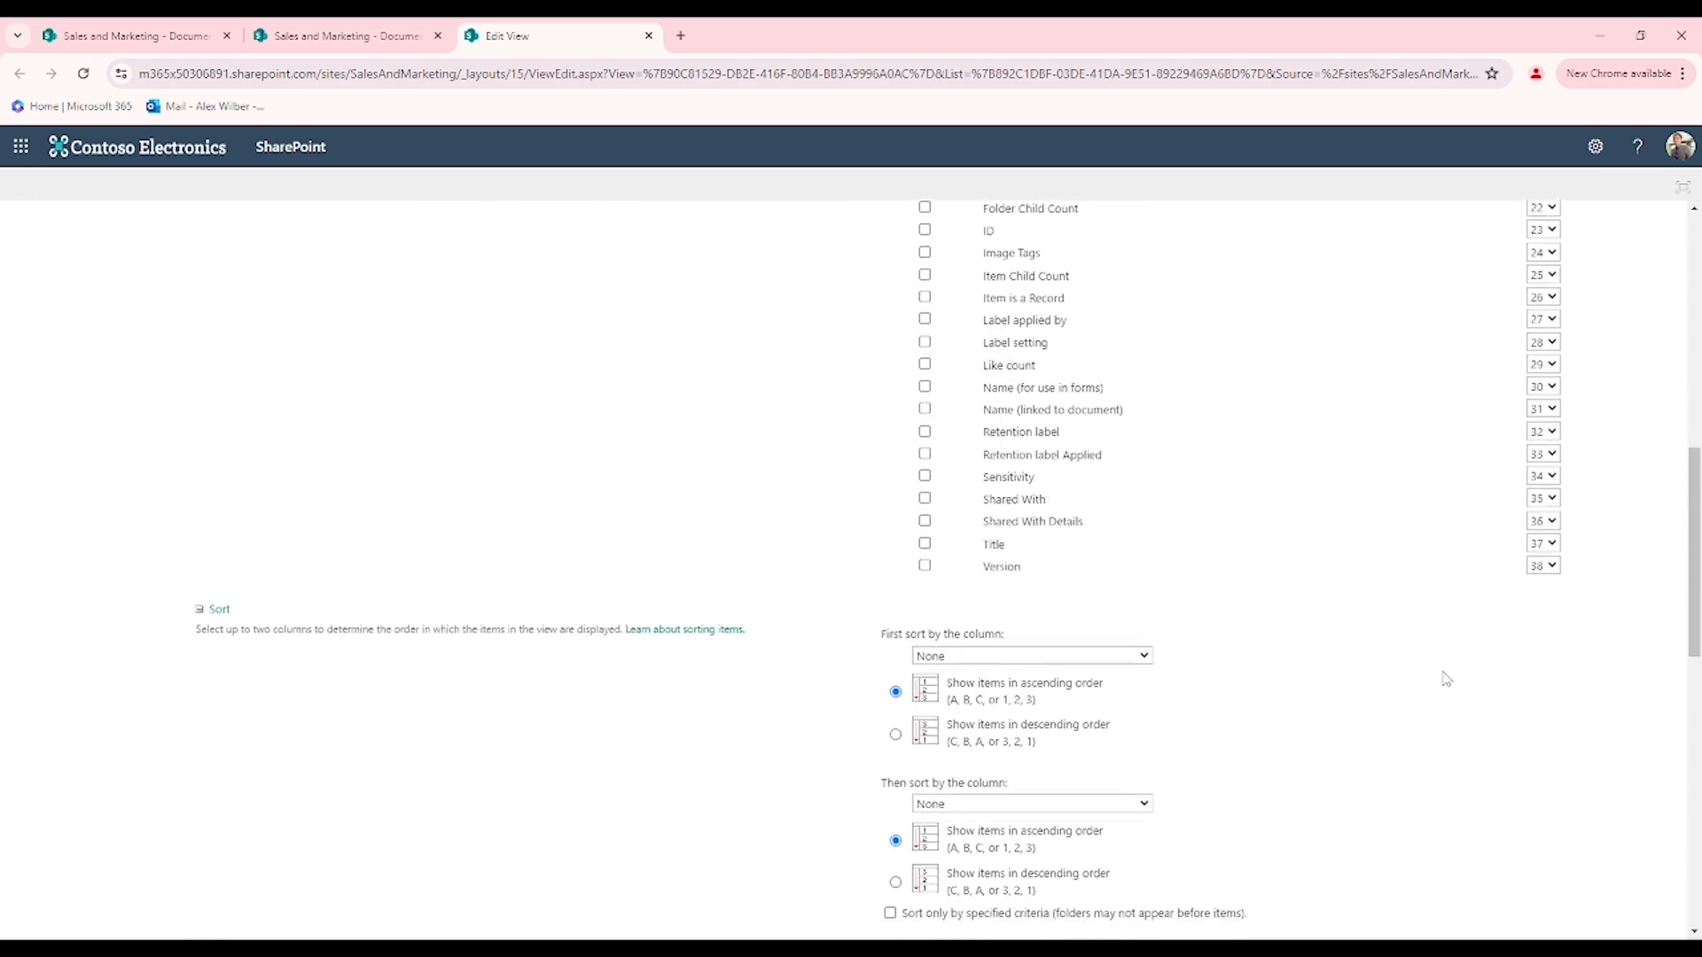
{"action": "scroll", "coordinate": [1447, 679], "scroll_direction": "down", "scroll_amount": 5}
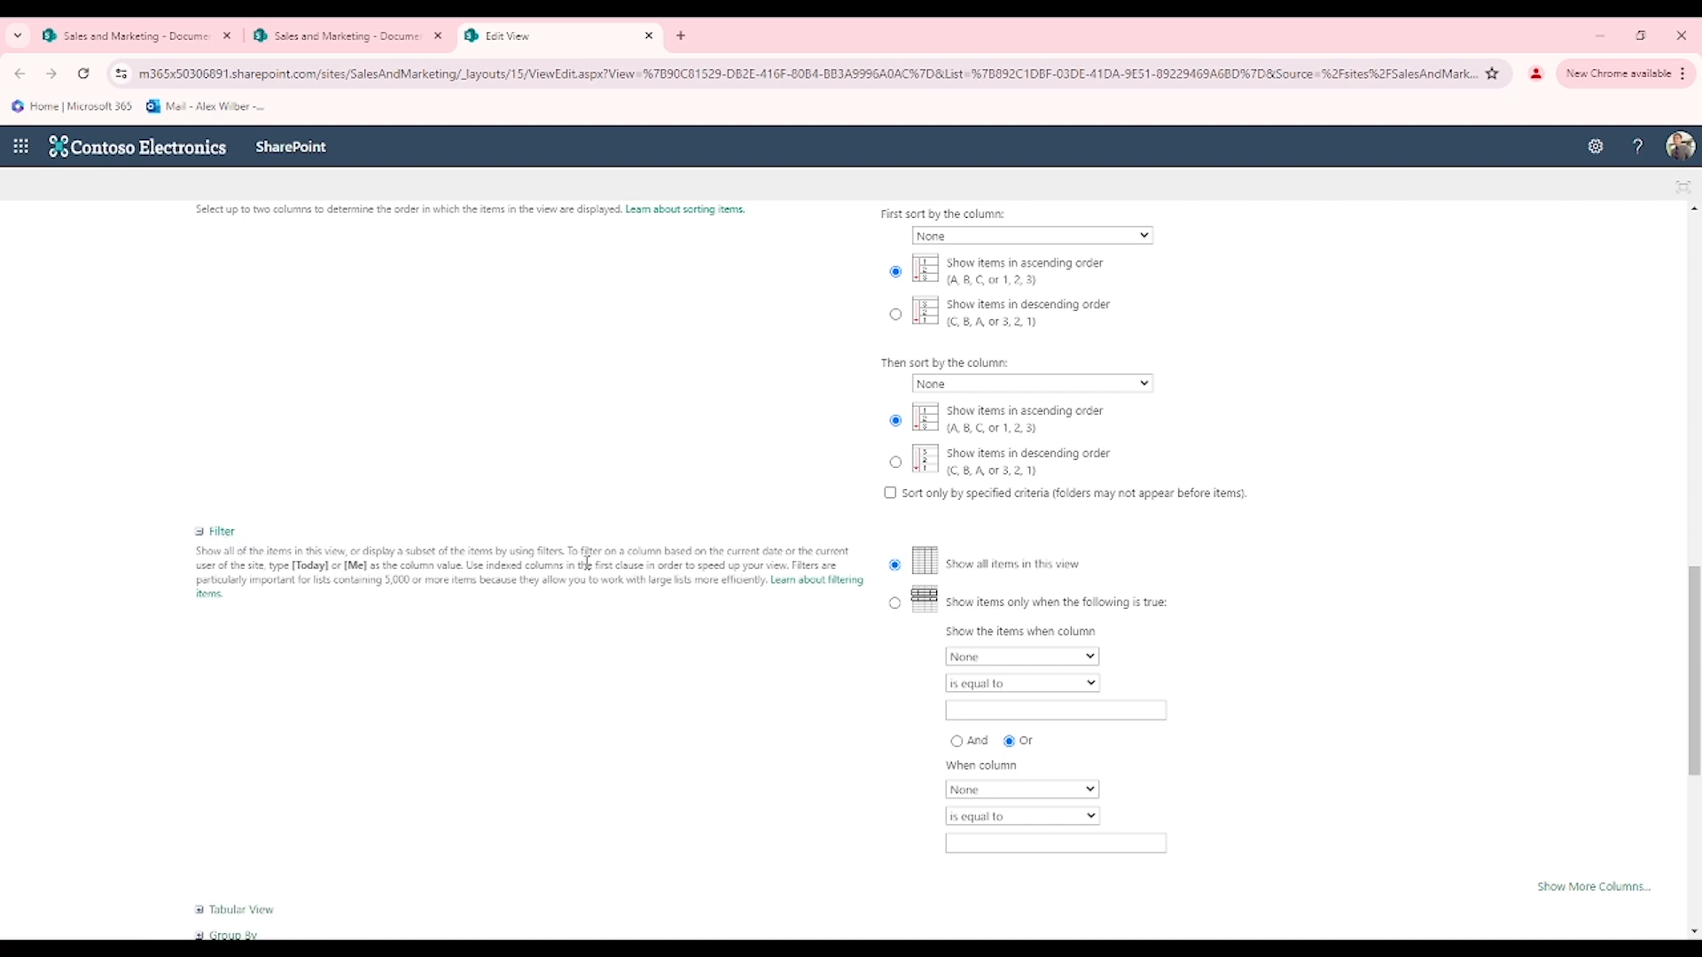
{"action": "left_click", "coordinate": [895, 602]}
{"action": "scroll", "coordinate": [866, 706], "scroll_direction": "down", "scroll_amount": 2}
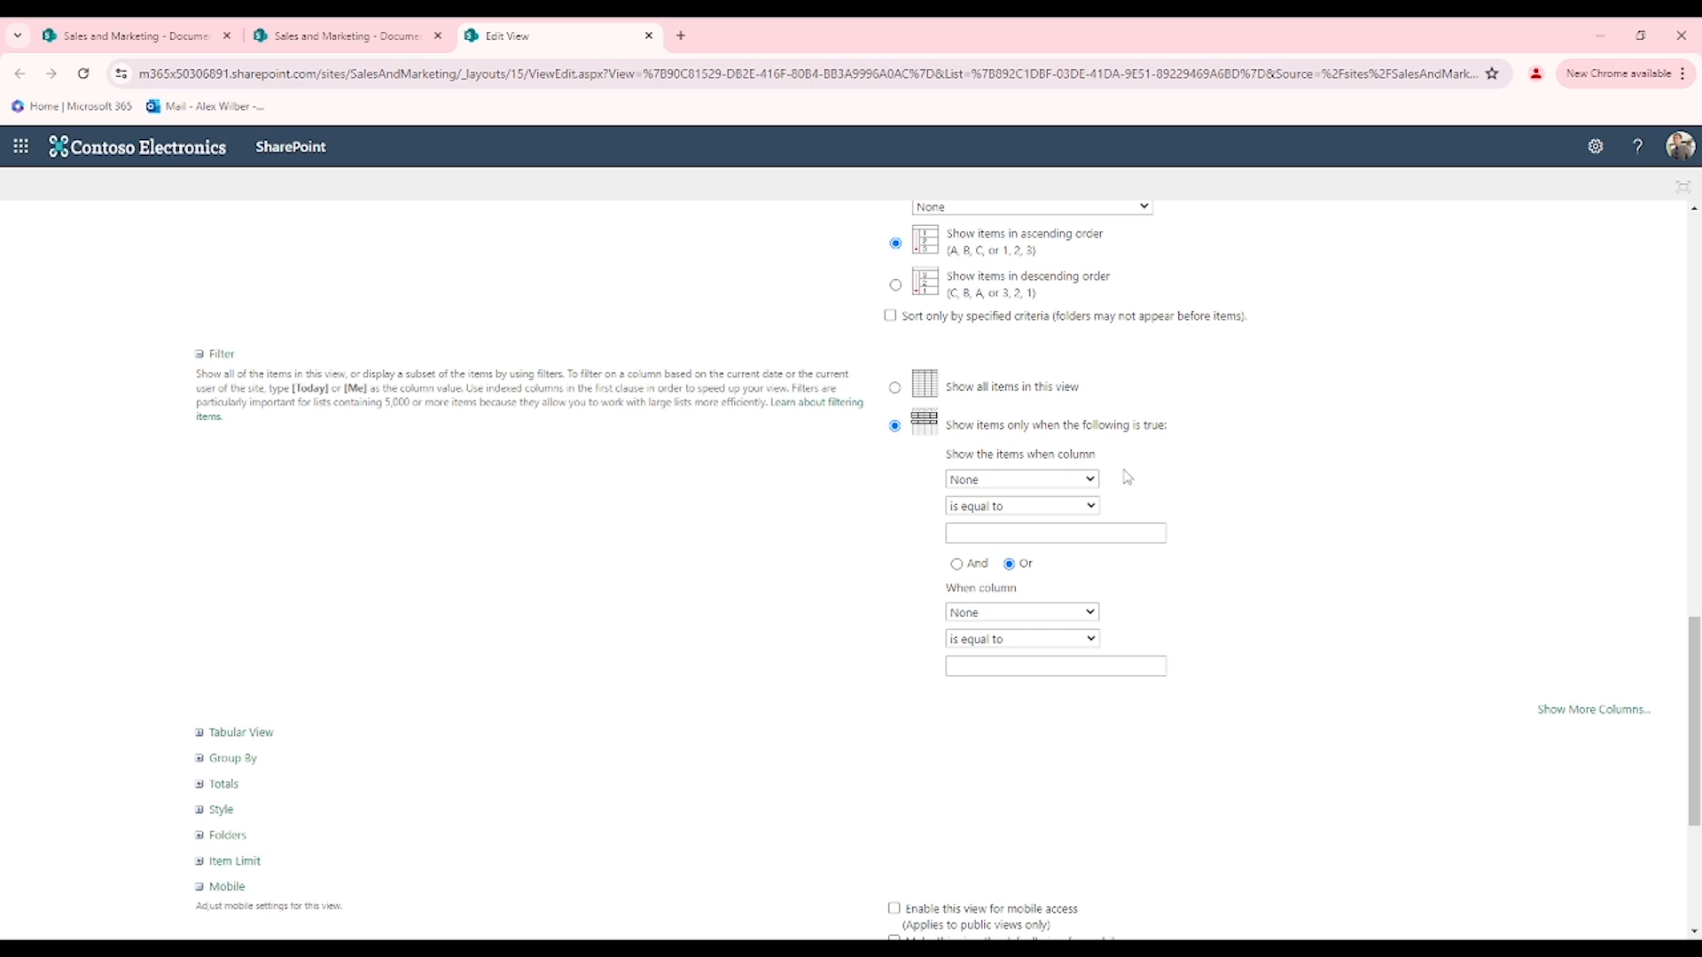
{"action": "left_click", "coordinate": [1079, 481]}
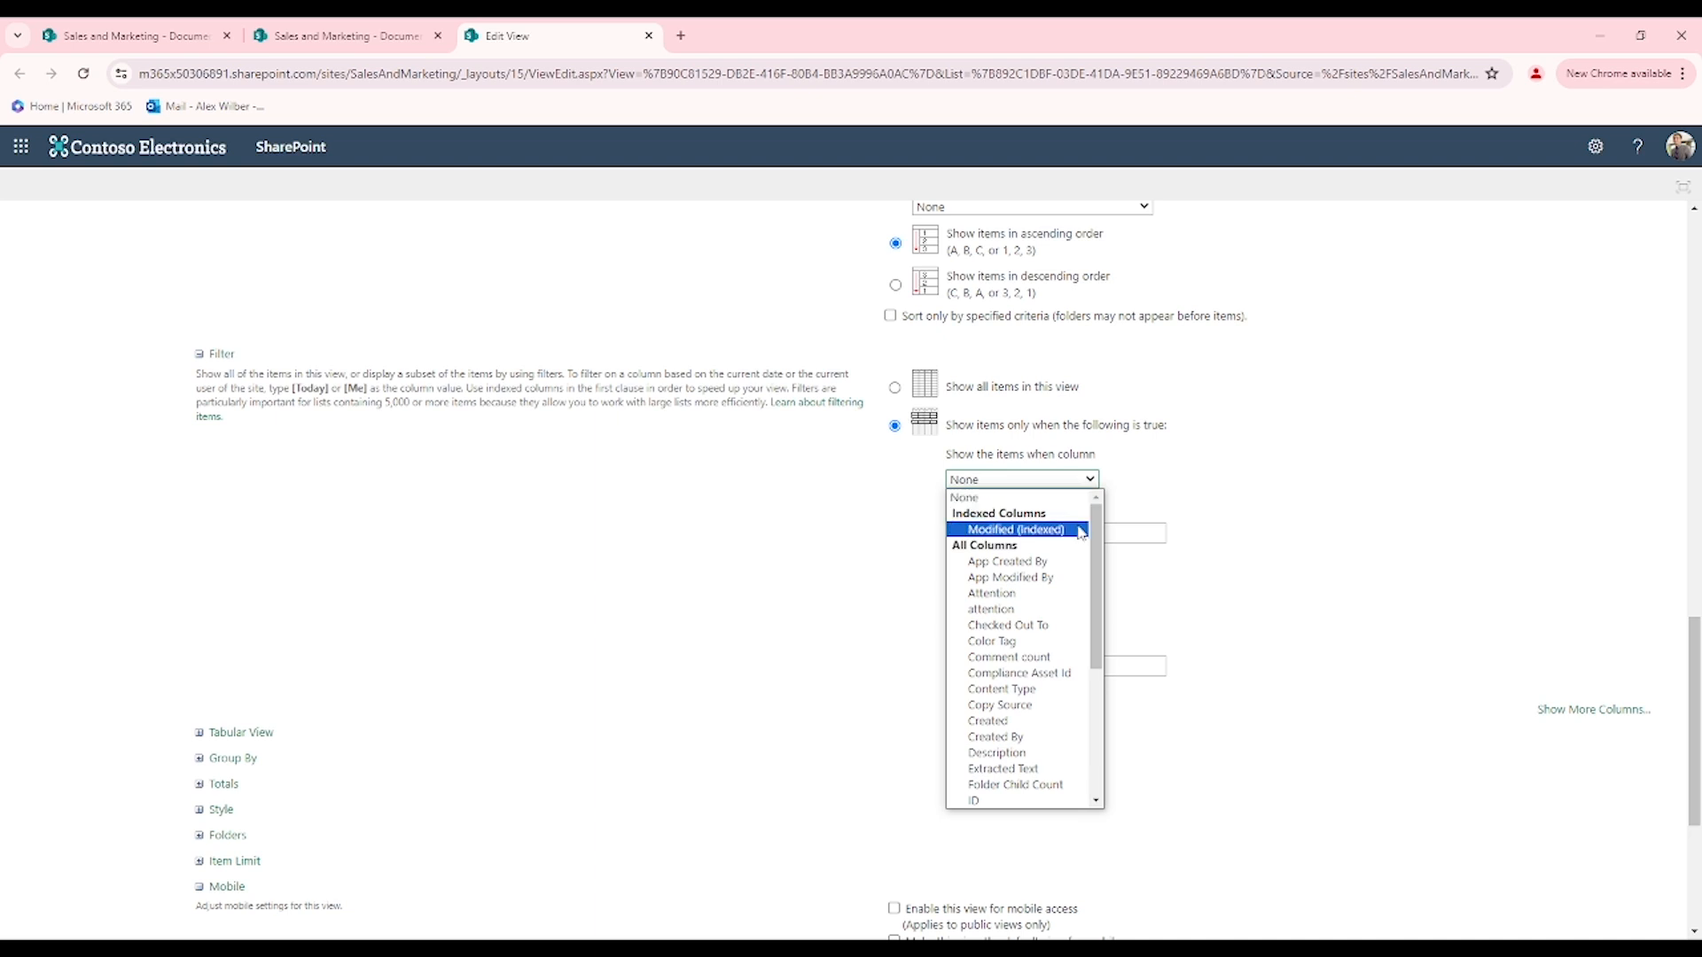
{"action": "left_click", "coordinate": [1034, 609]}
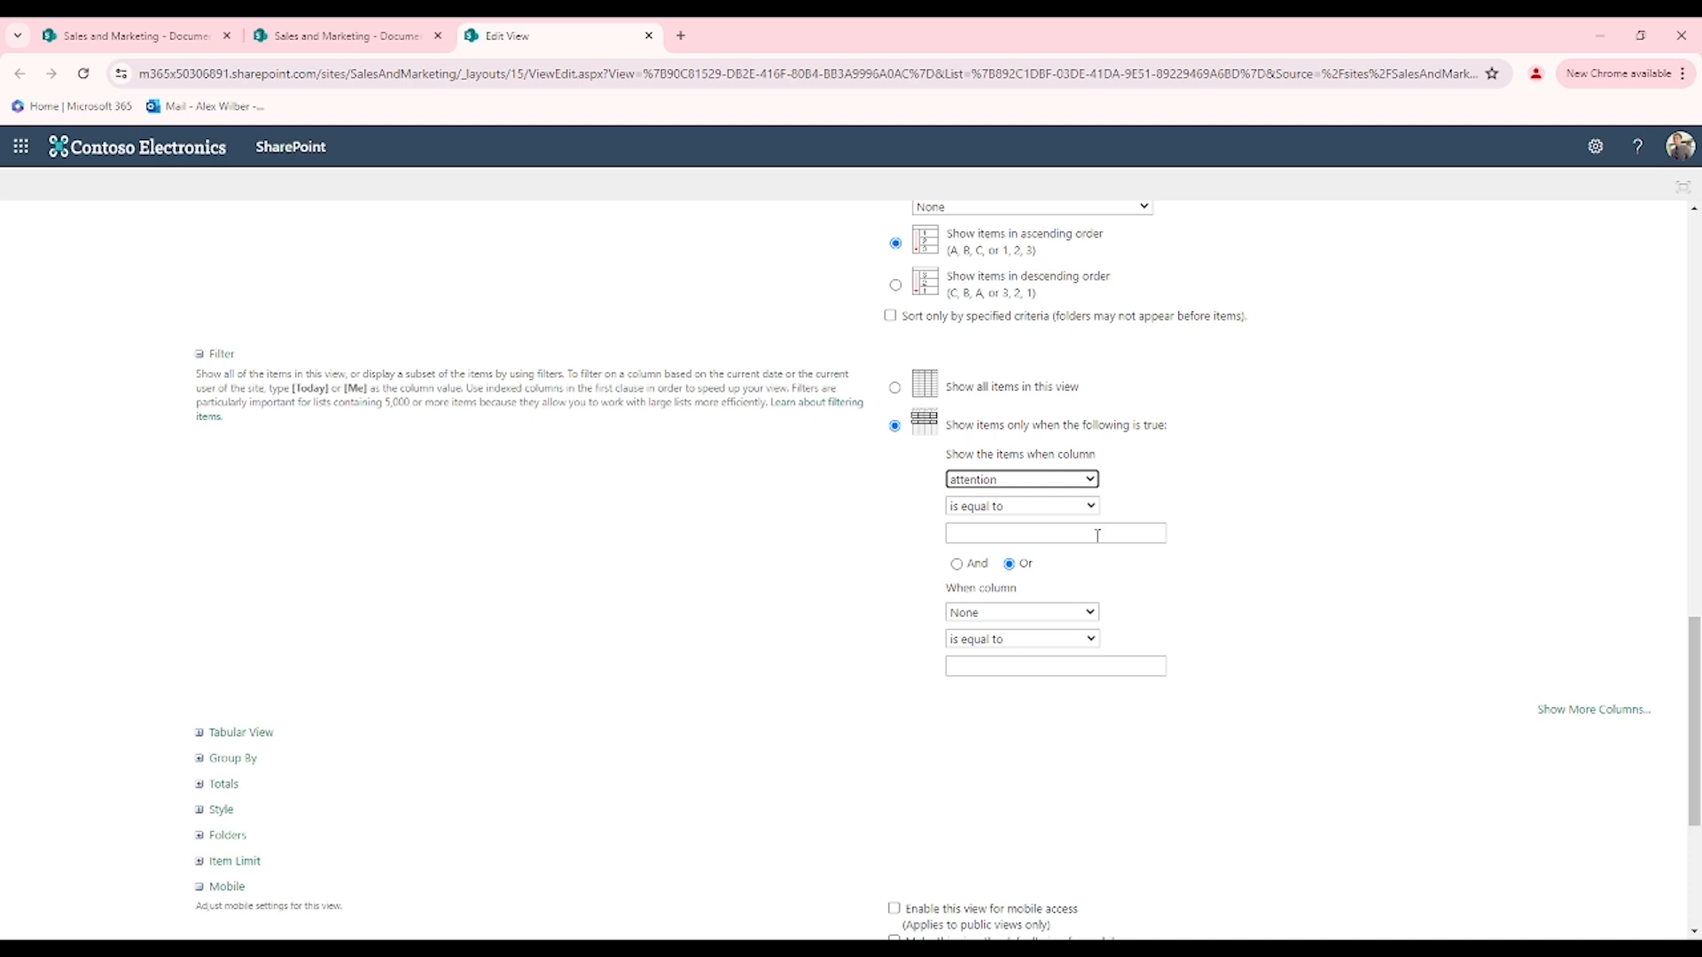
{"action": "left_click", "coordinate": [1056, 537]}
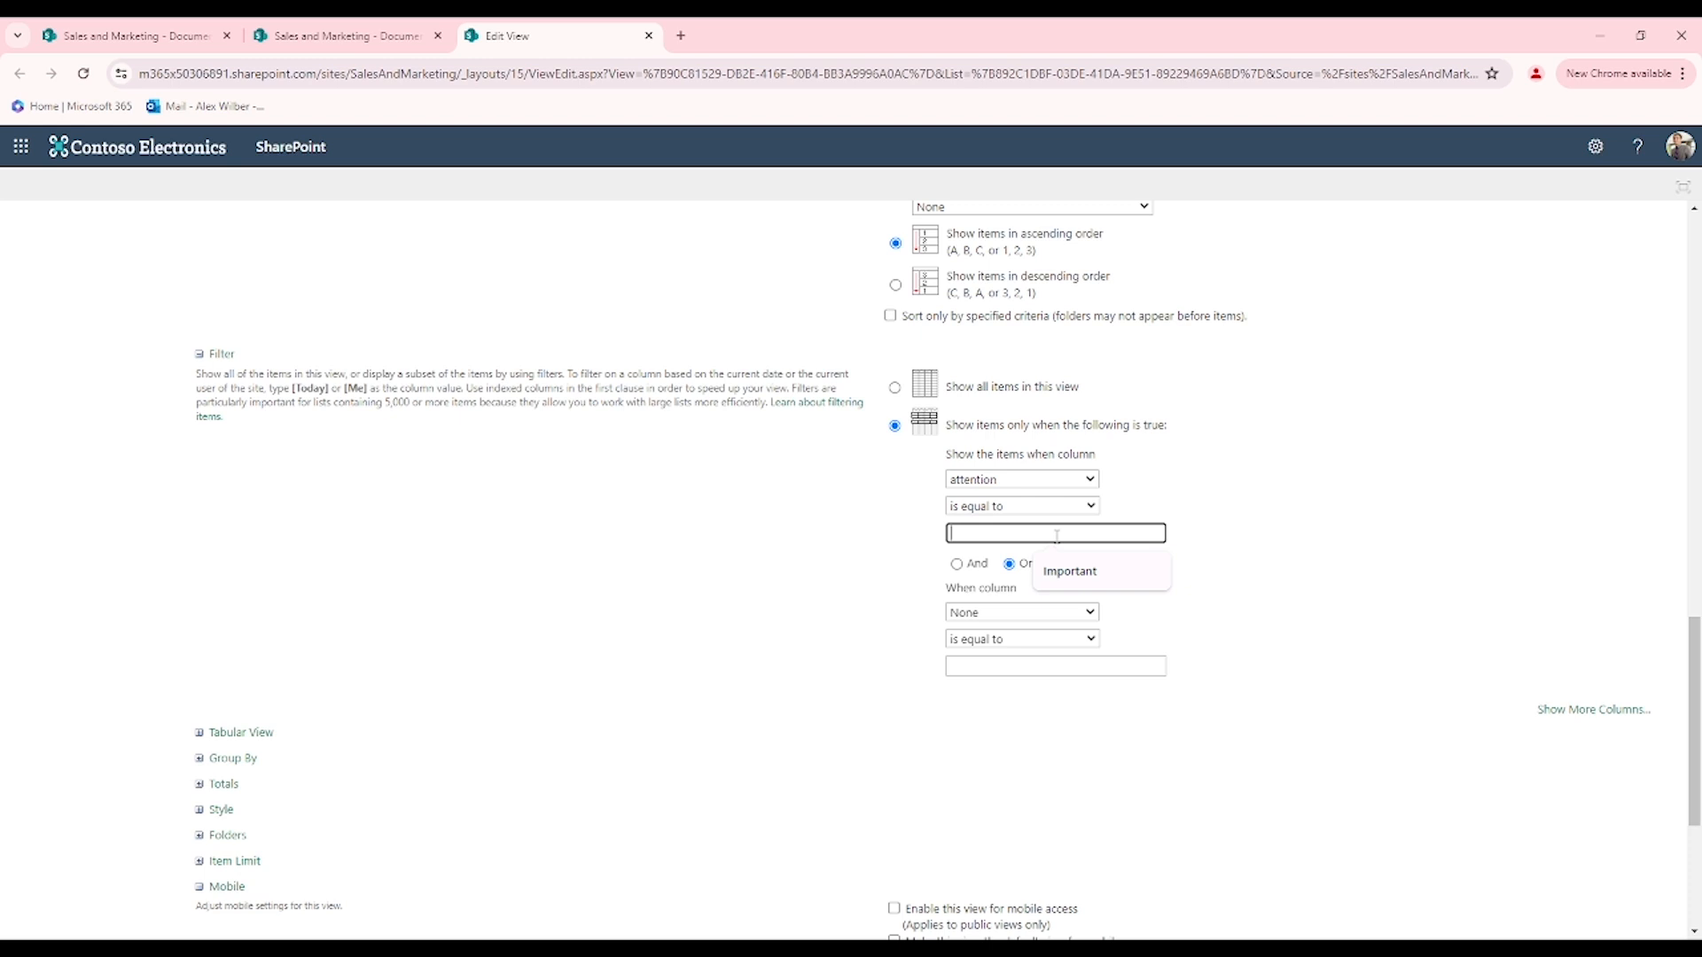
{"action": "left_click", "coordinate": [1070, 571]}
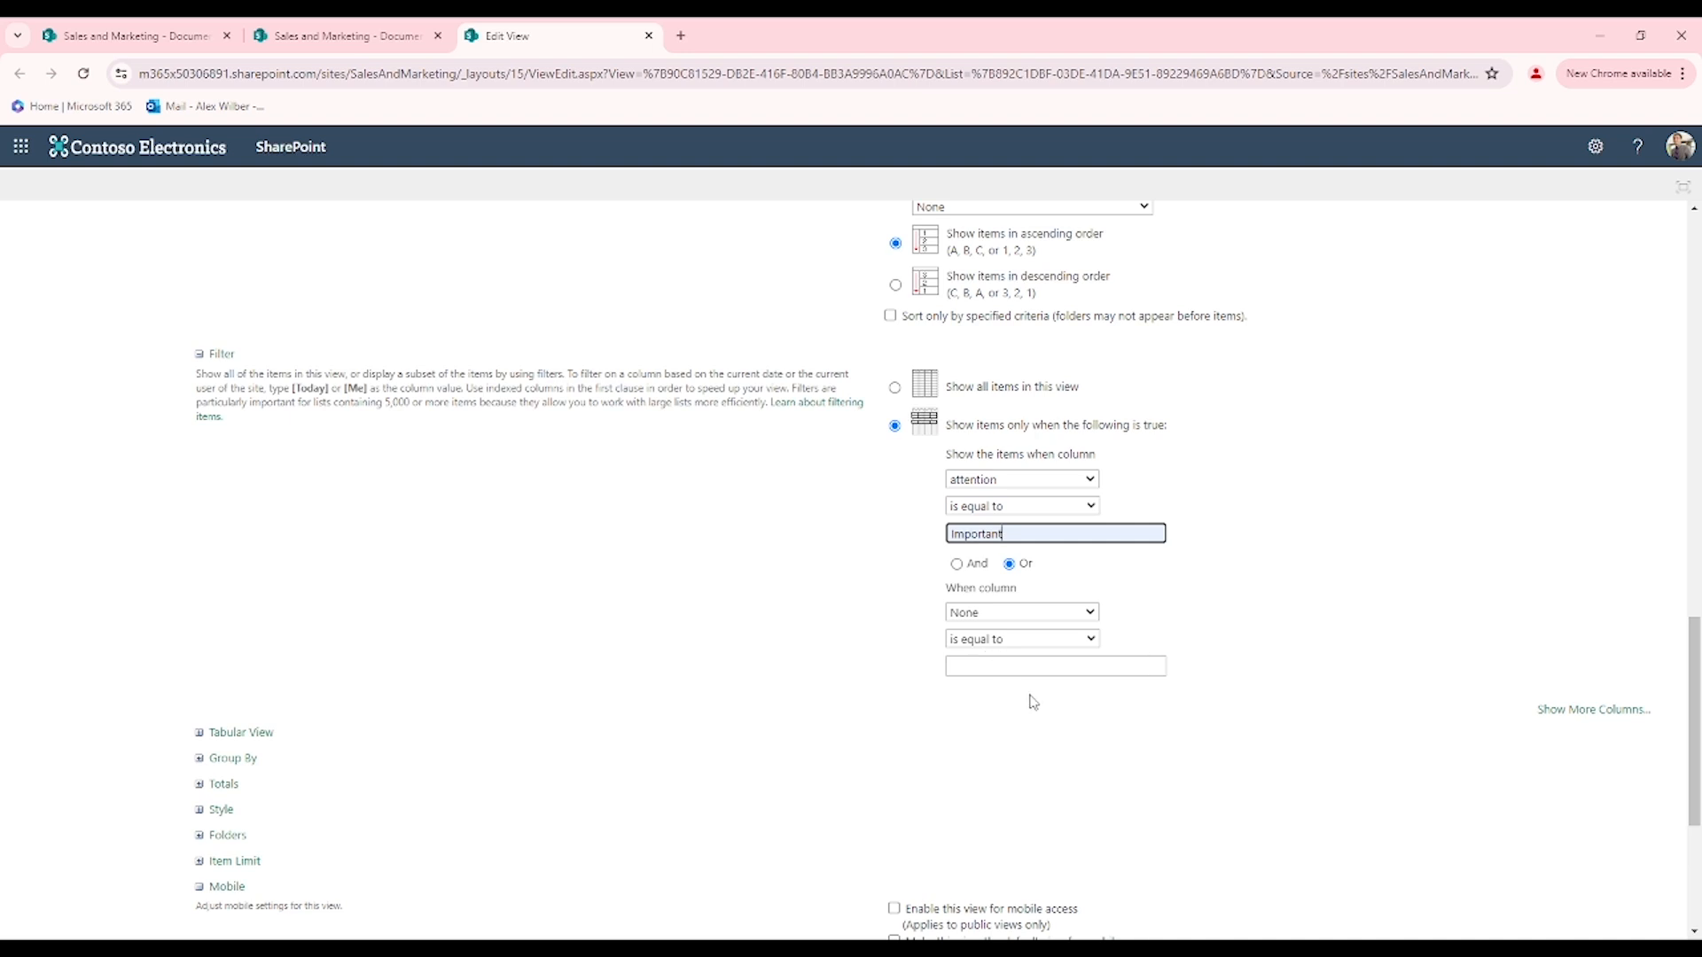
{"action": "scroll", "coordinate": [1033, 702], "scroll_direction": "down", "scroll_amount": 4}
{"action": "left_click", "coordinate": [1560, 849]}
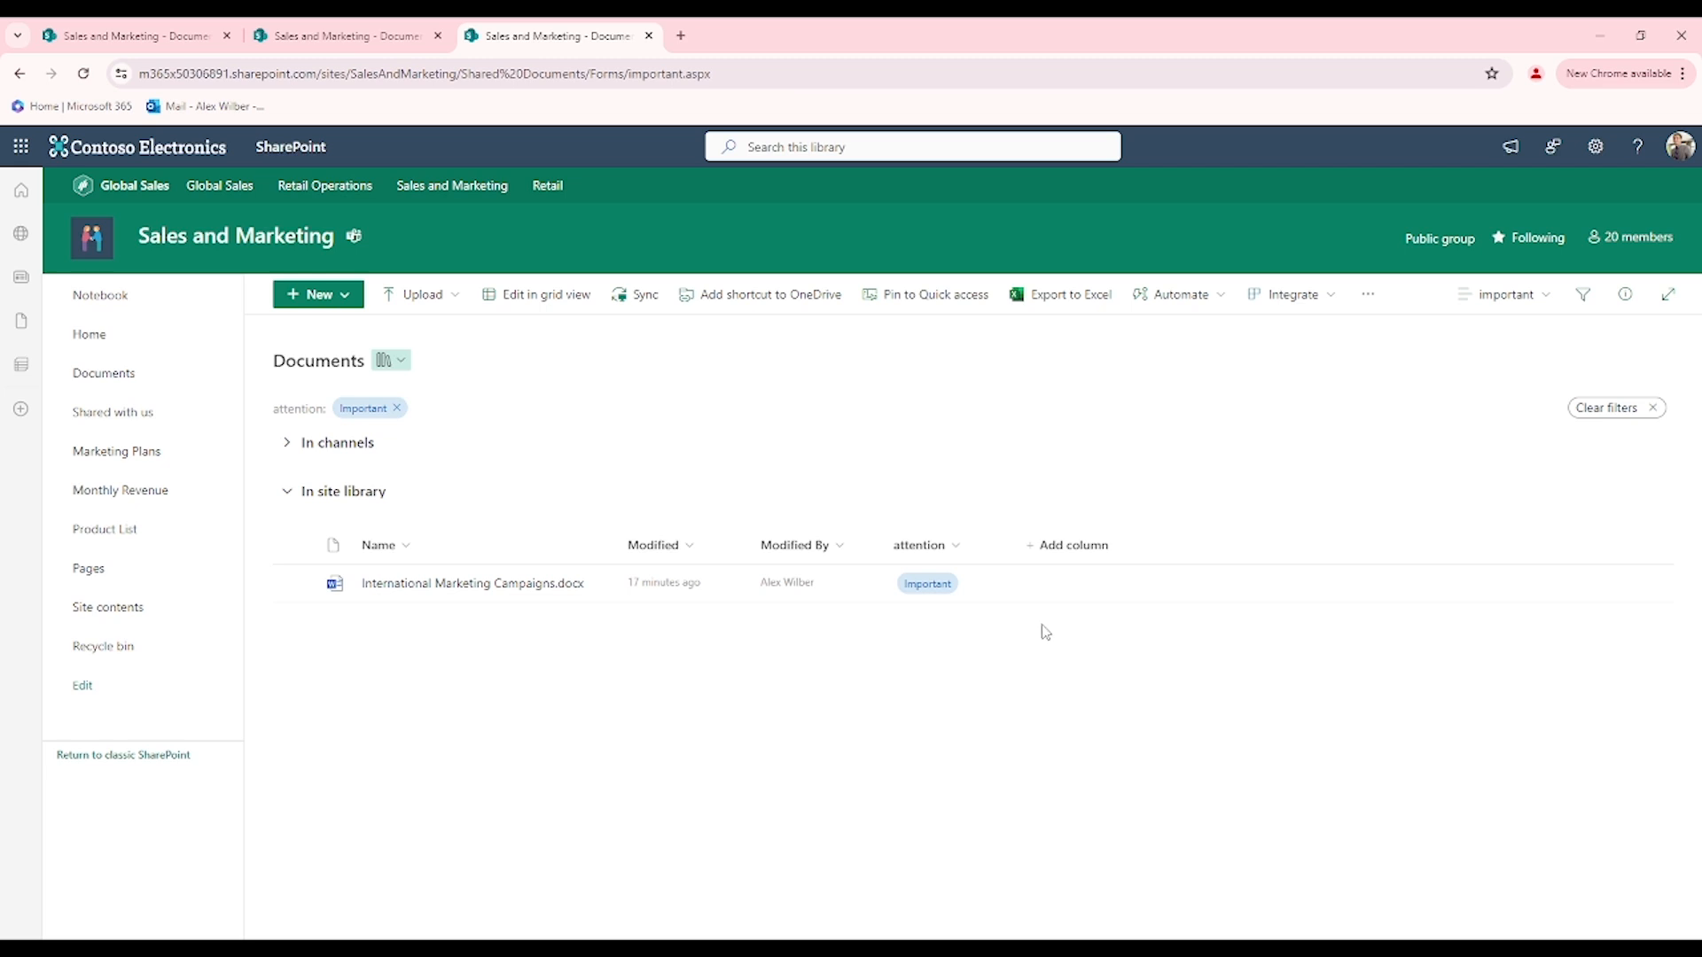
Remove the Important filter from the current view and return to the full Documents library
{"action": "left_click", "coordinate": [1534, 304]}
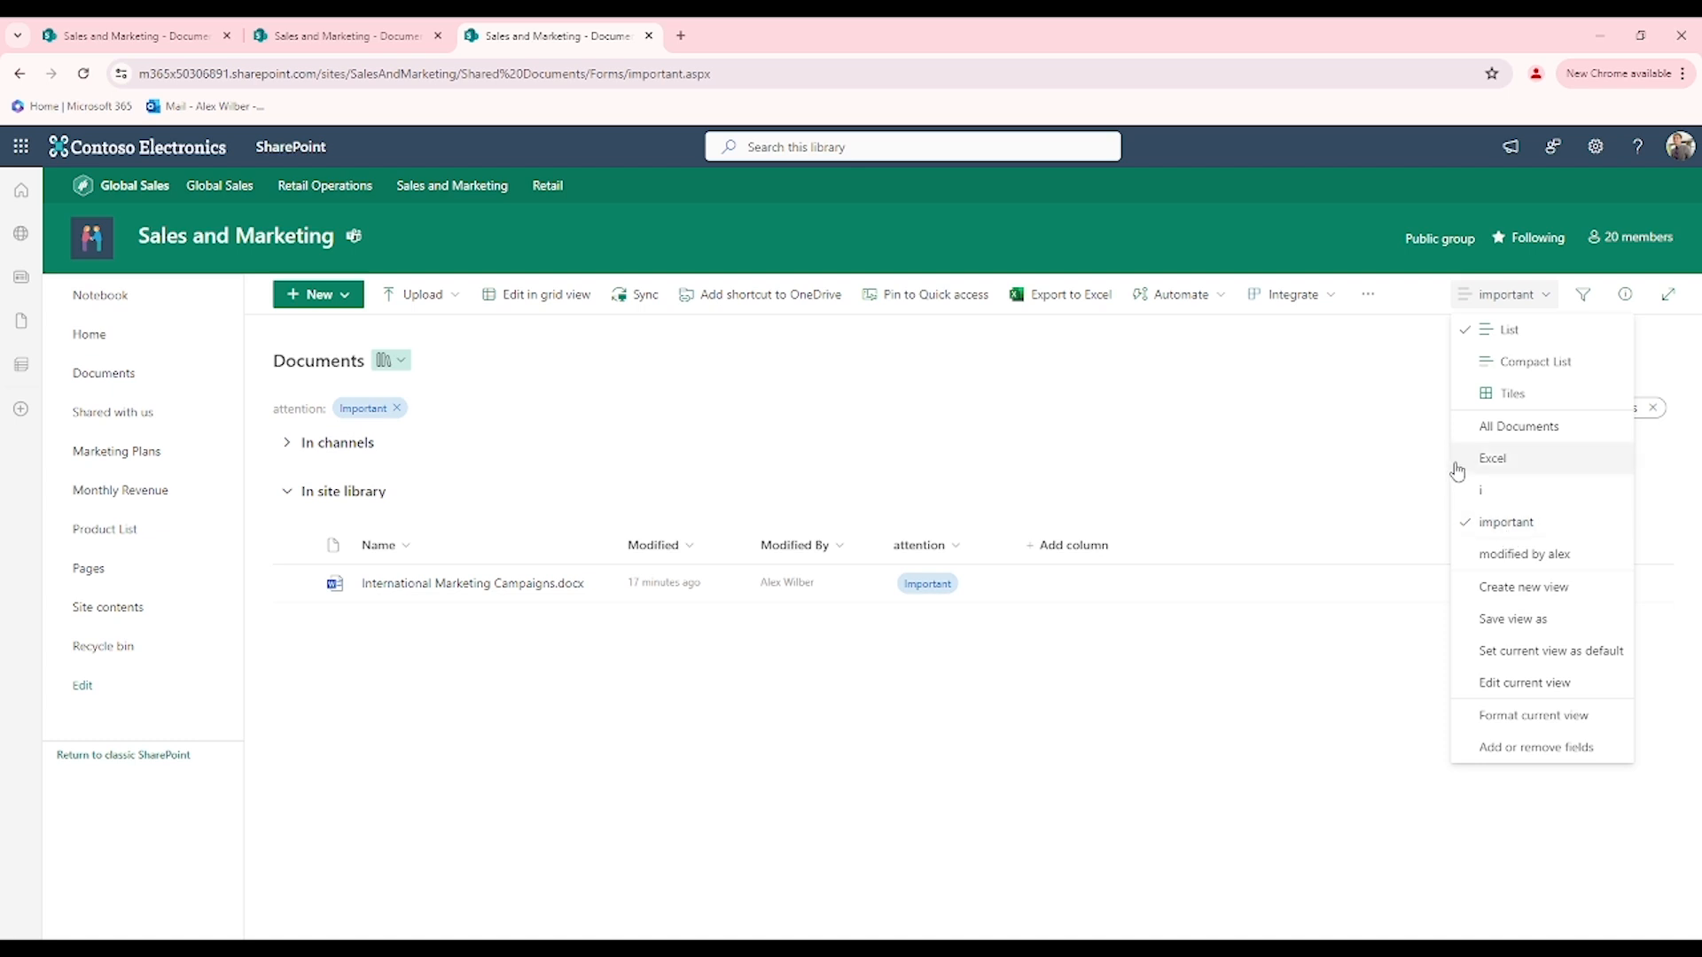
{"action": "left_click", "coordinate": [1383, 442]}
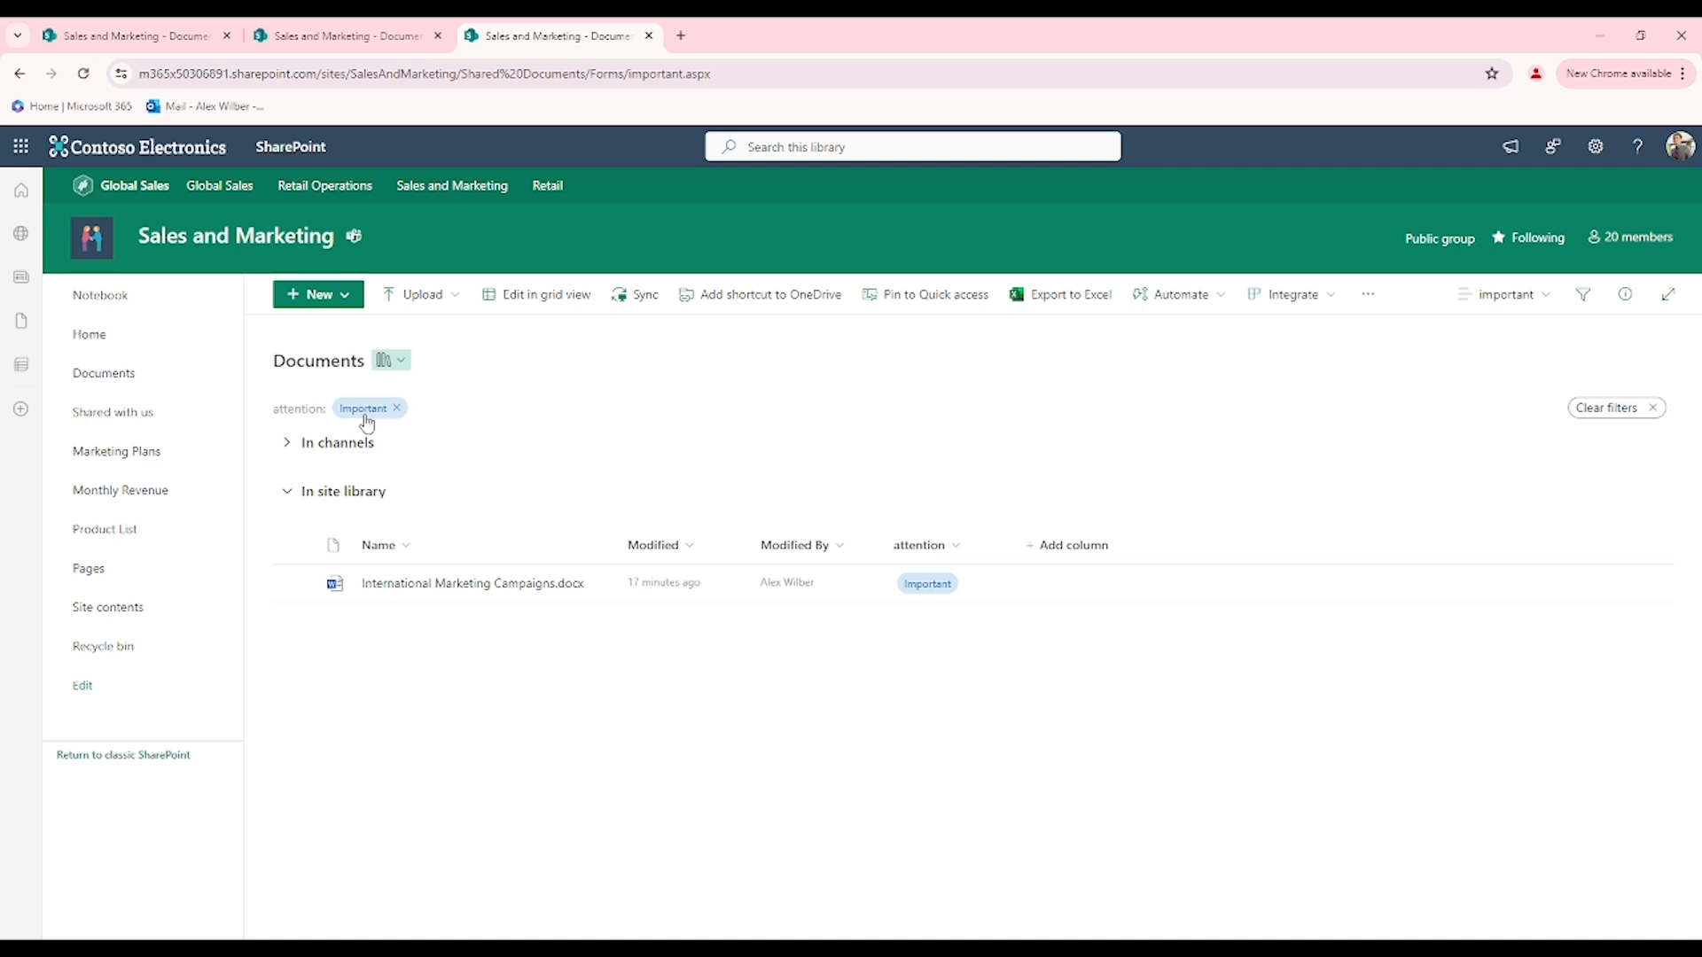
{"action": "left_click", "coordinate": [396, 408]}
{"action": "left_click", "coordinate": [138, 379]}
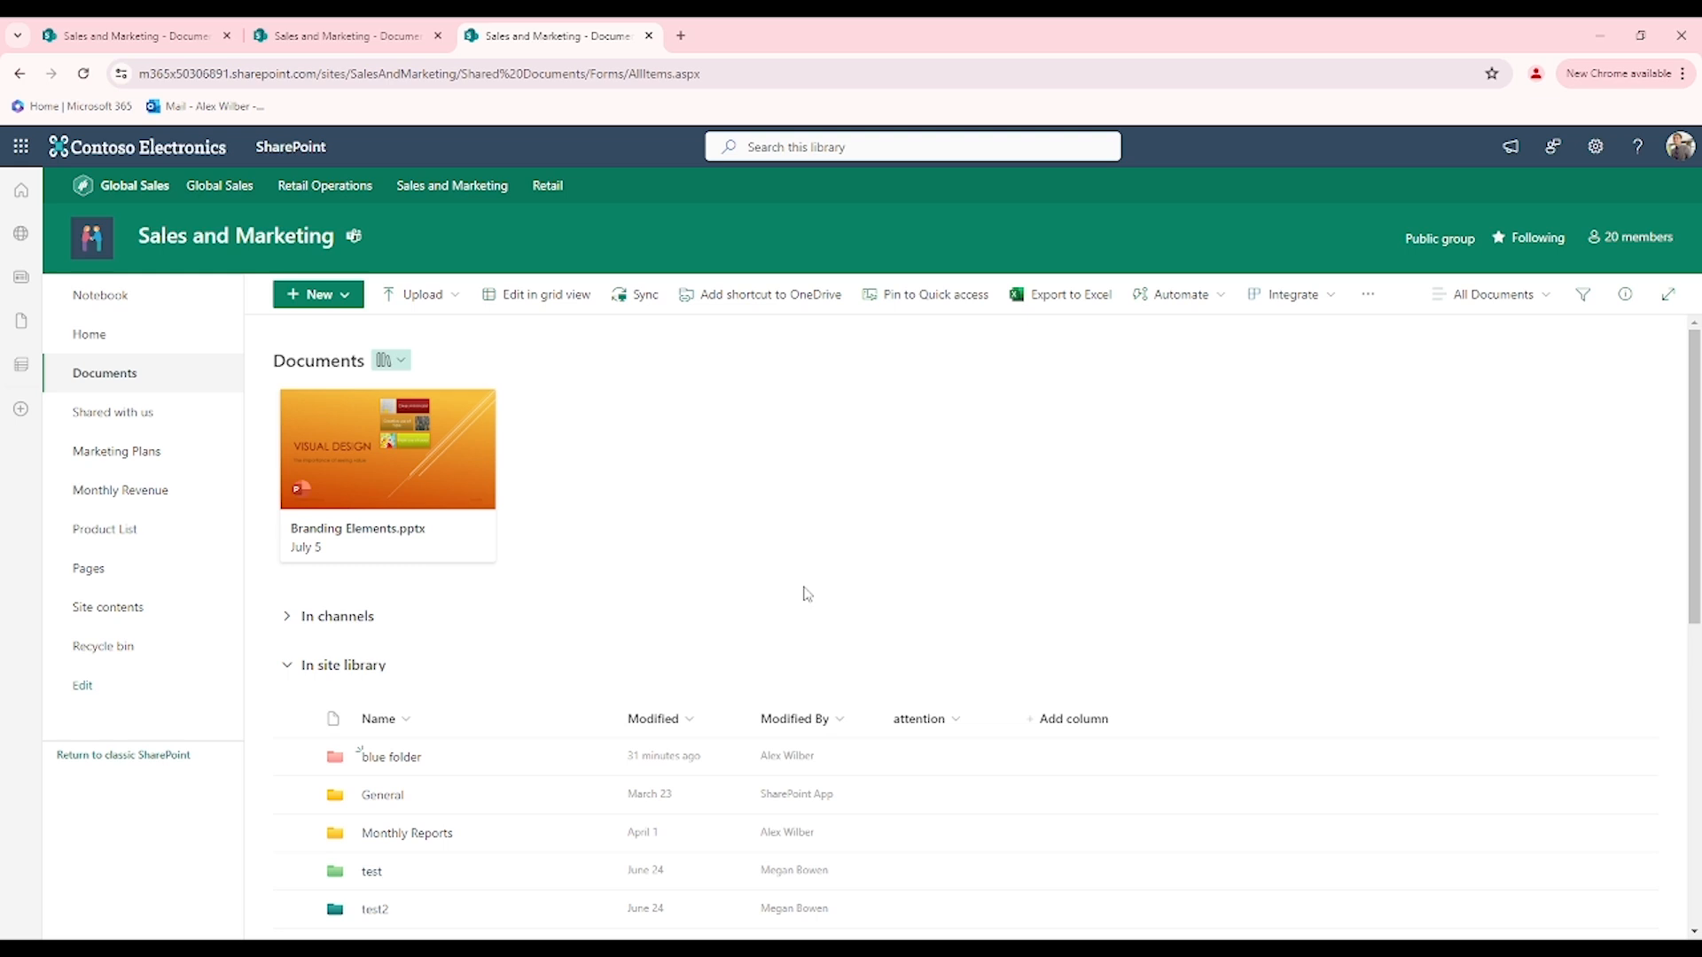
Start a new rule for the Documents library that notifies someone when a new file is added
{"action": "left_click", "coordinate": [1190, 300]}
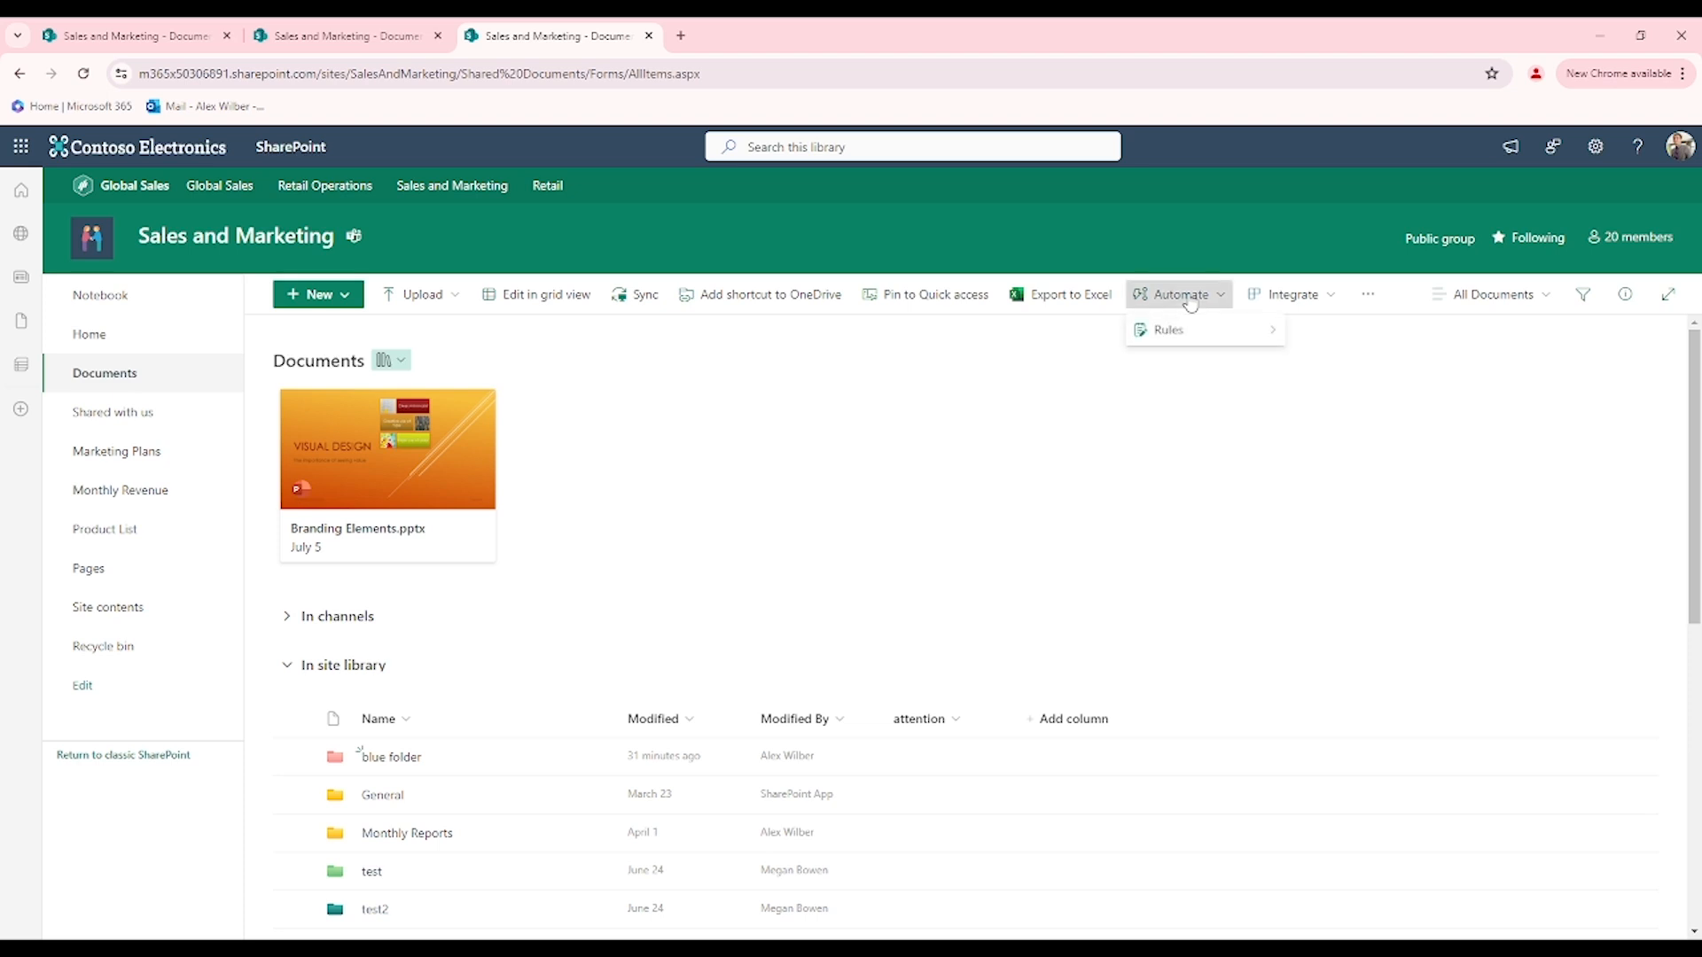
{"action": "left_click", "coordinate": [1199, 301]}
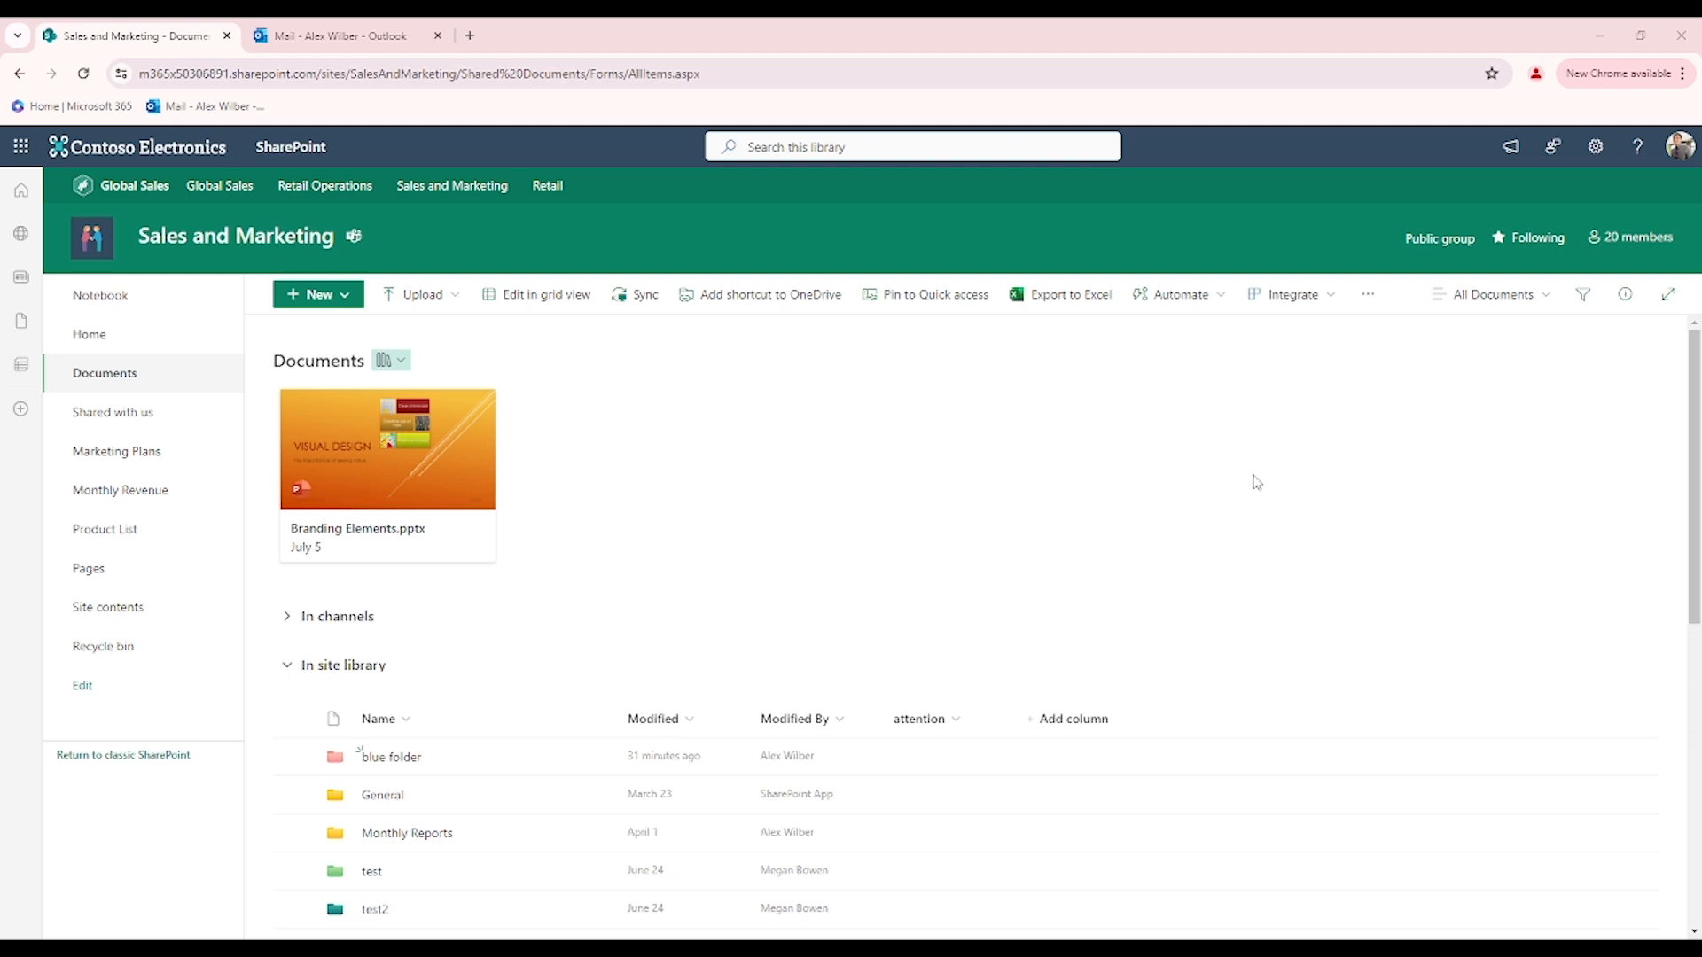
{"action": "left_click", "coordinate": [1175, 298]}
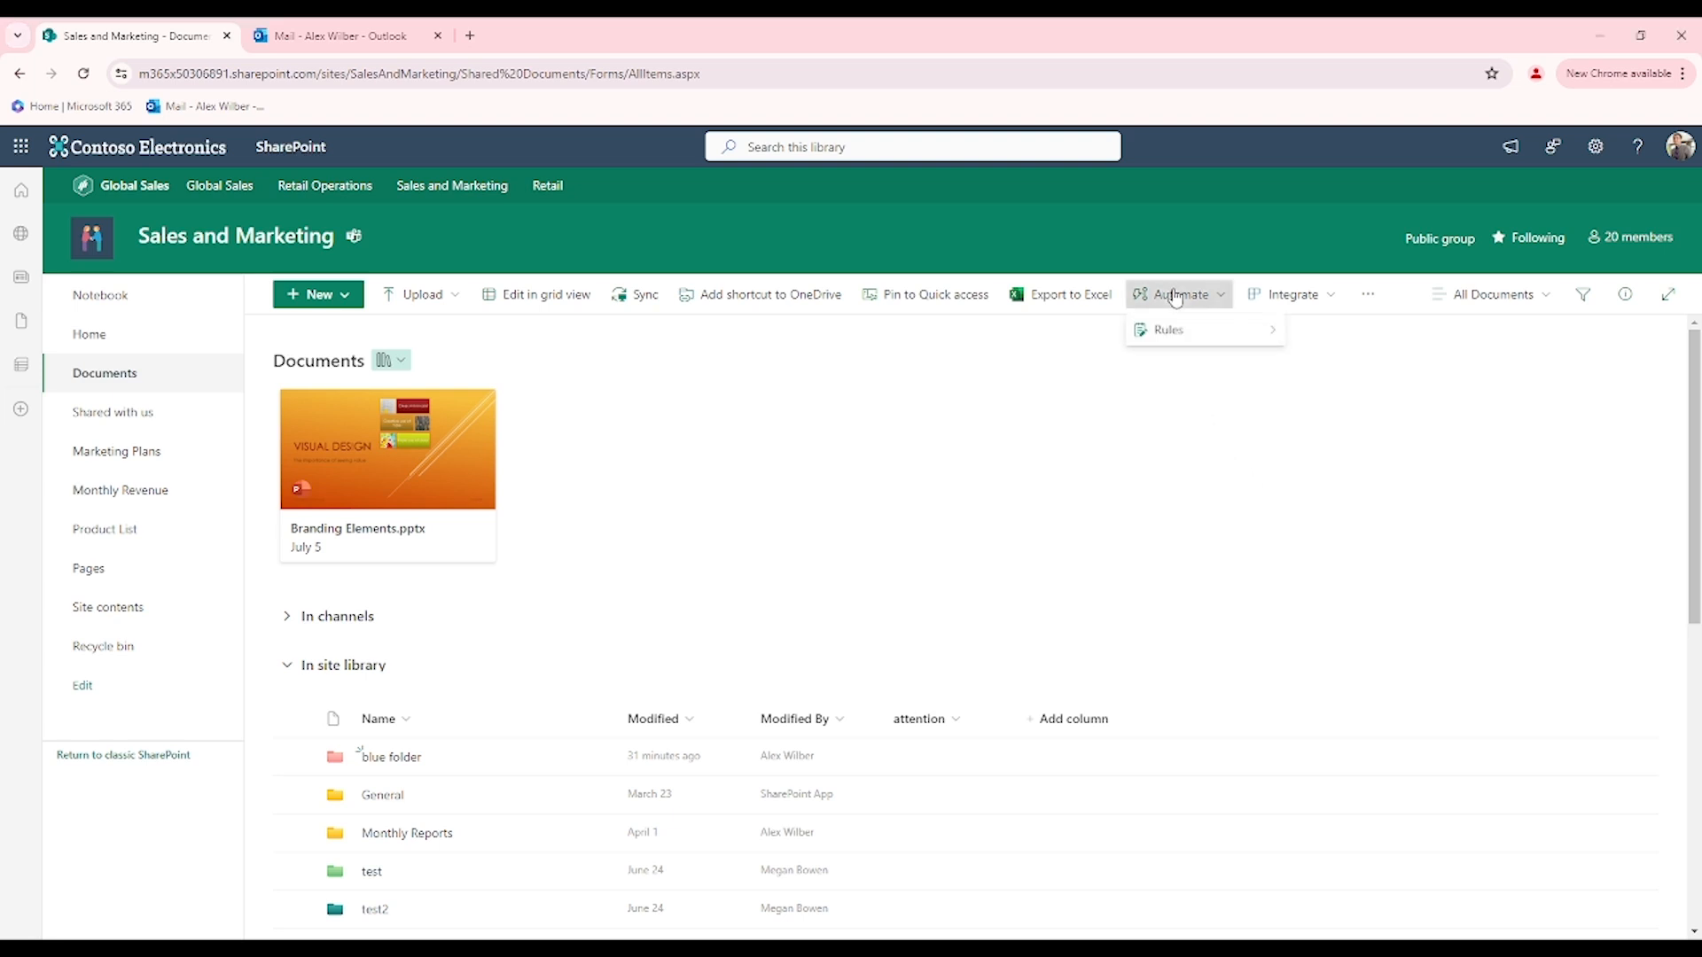
{"action": "mouse_move", "coordinate": [1191, 330]}
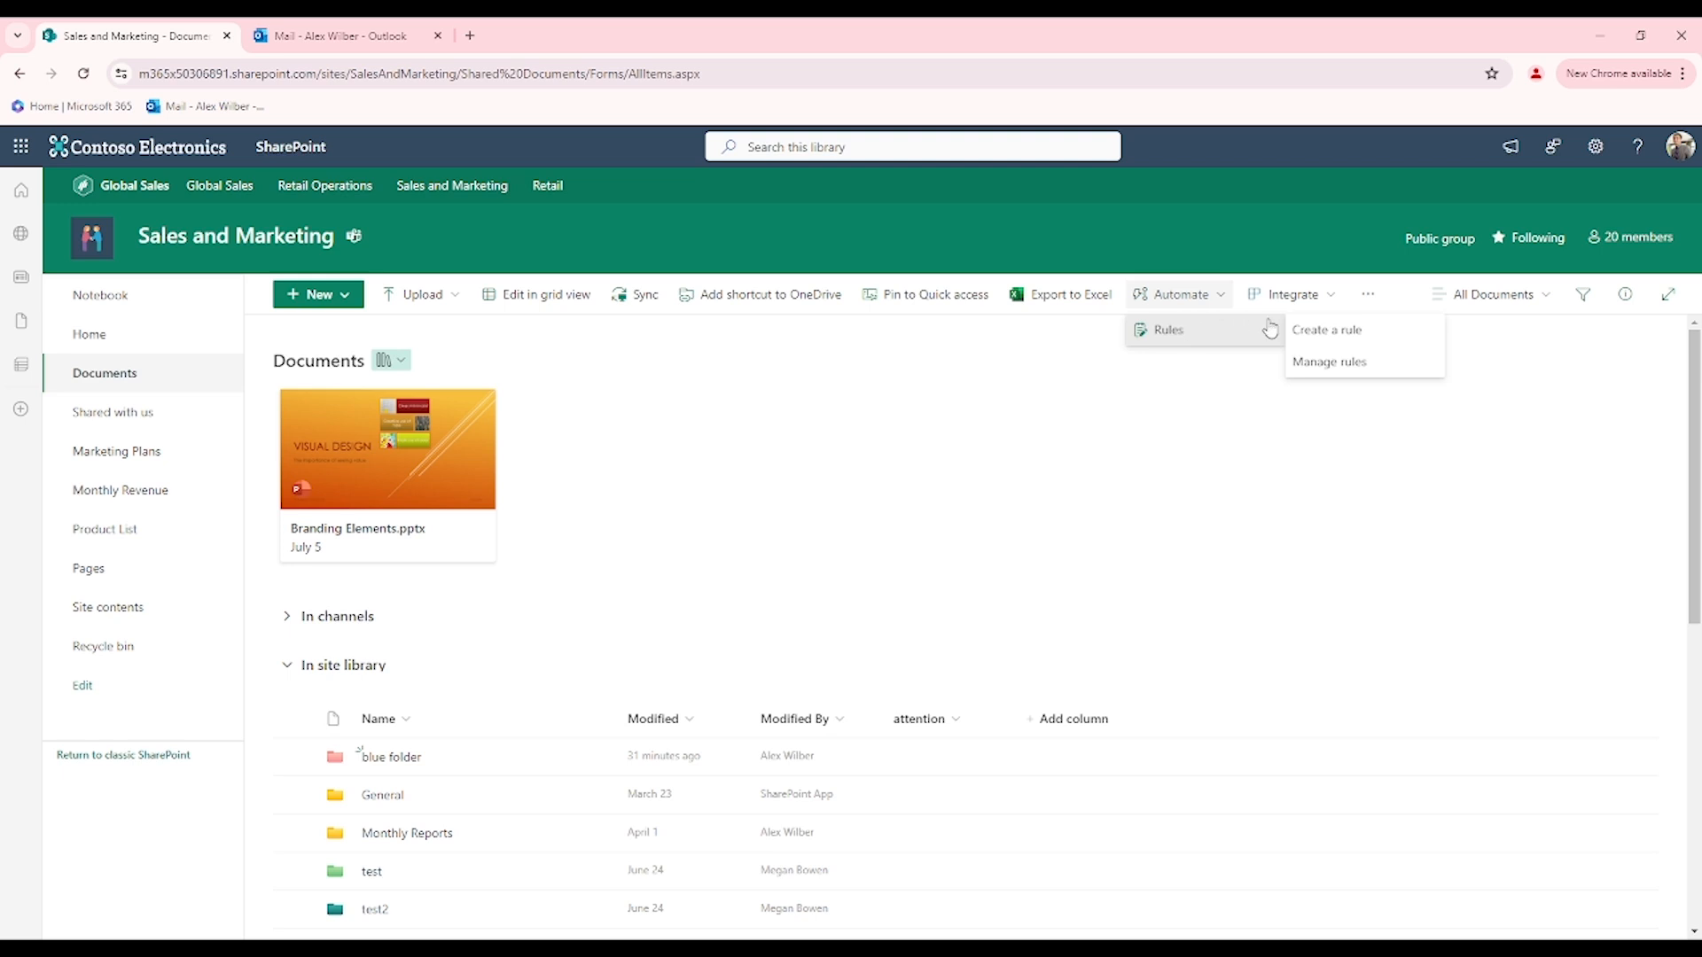
{"action": "left_click", "coordinate": [1328, 330]}
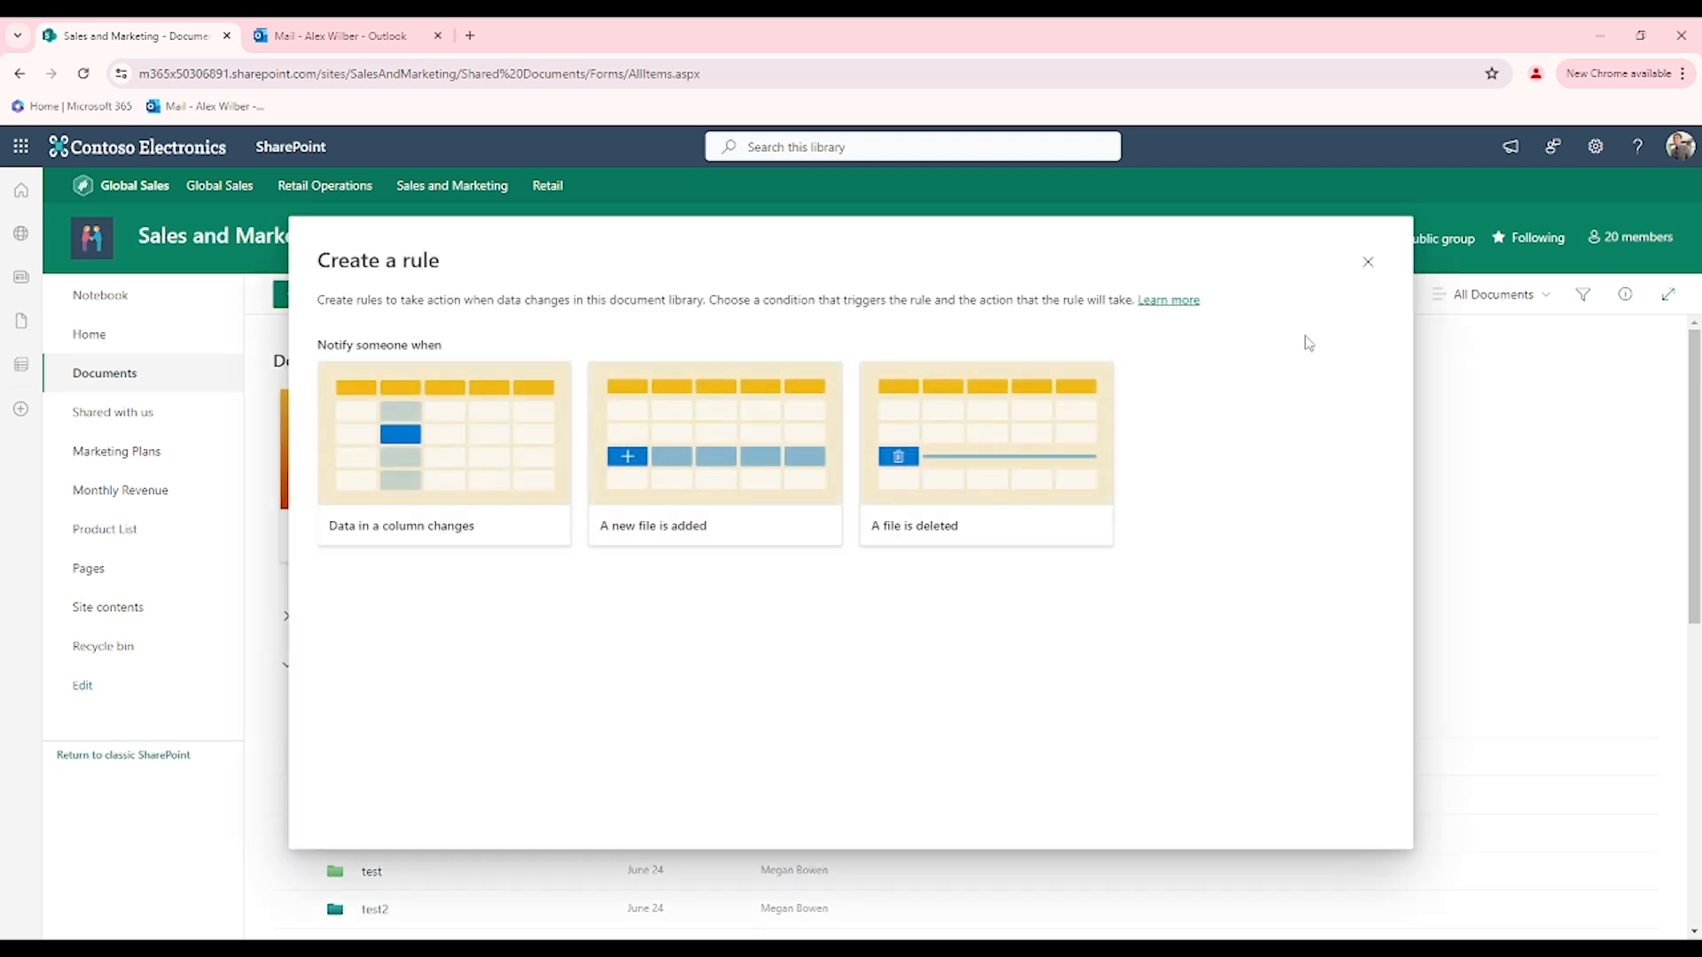
{"action": "left_click", "coordinate": [701, 456]}
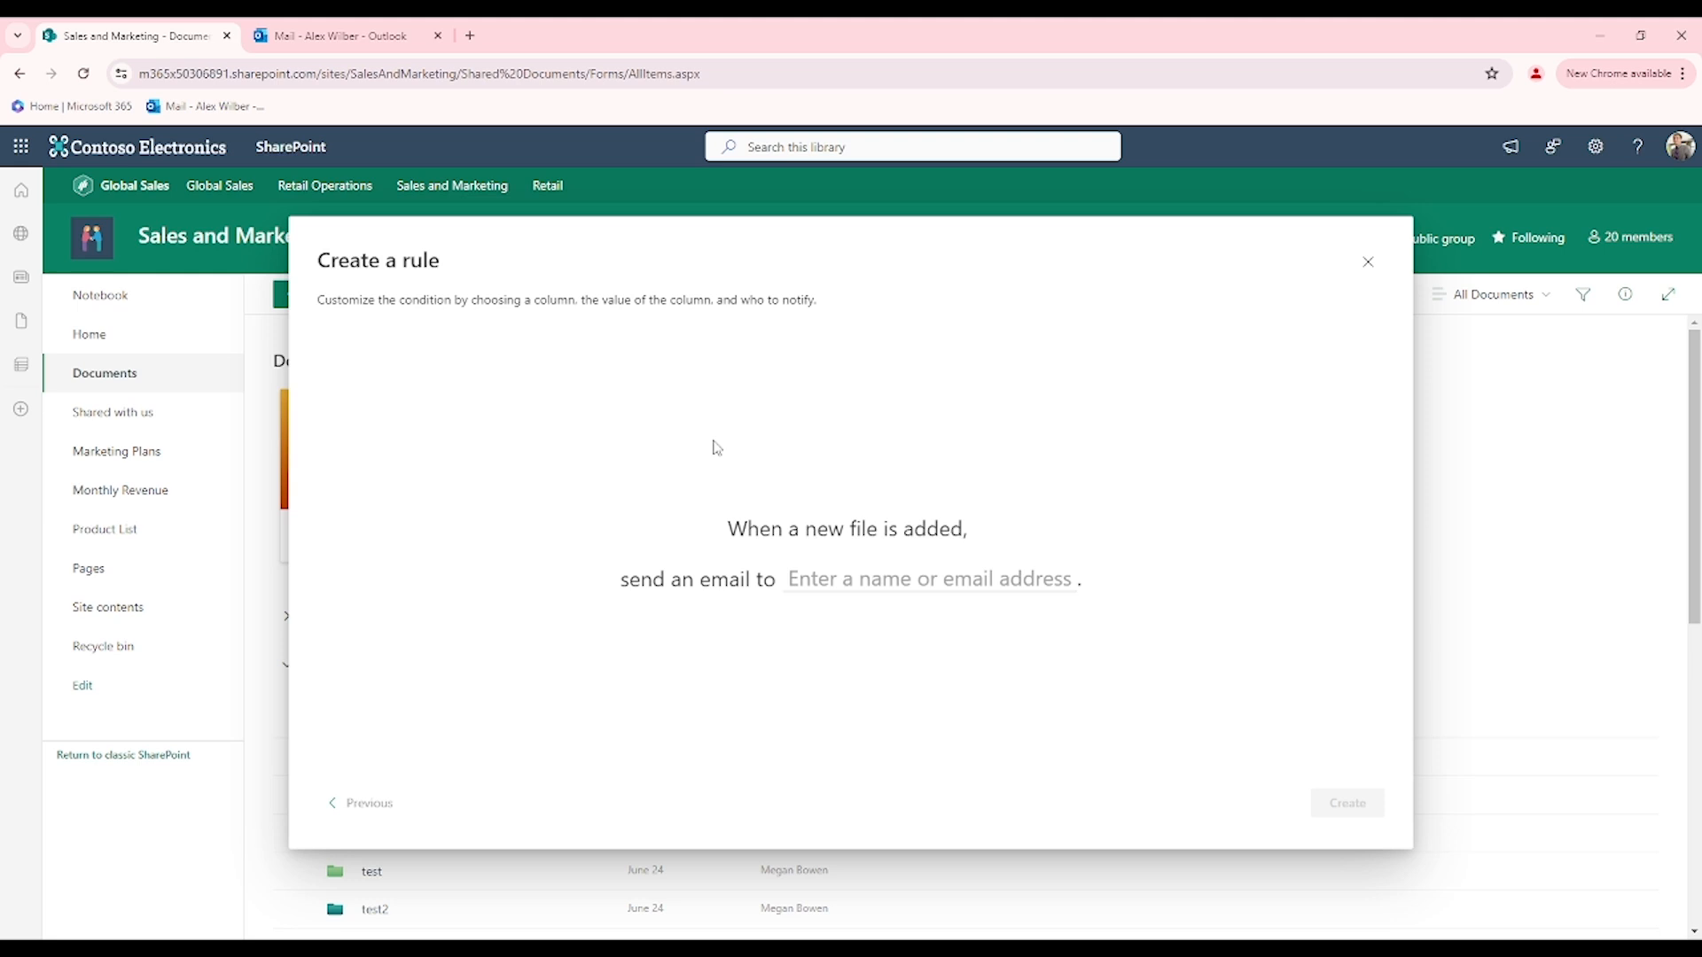
Enter the names of the two people who receive the email, create the rule, and close the rules dialog
{"action": "left_click", "coordinate": [848, 576]}
{"action": "type", "text": "alex"}
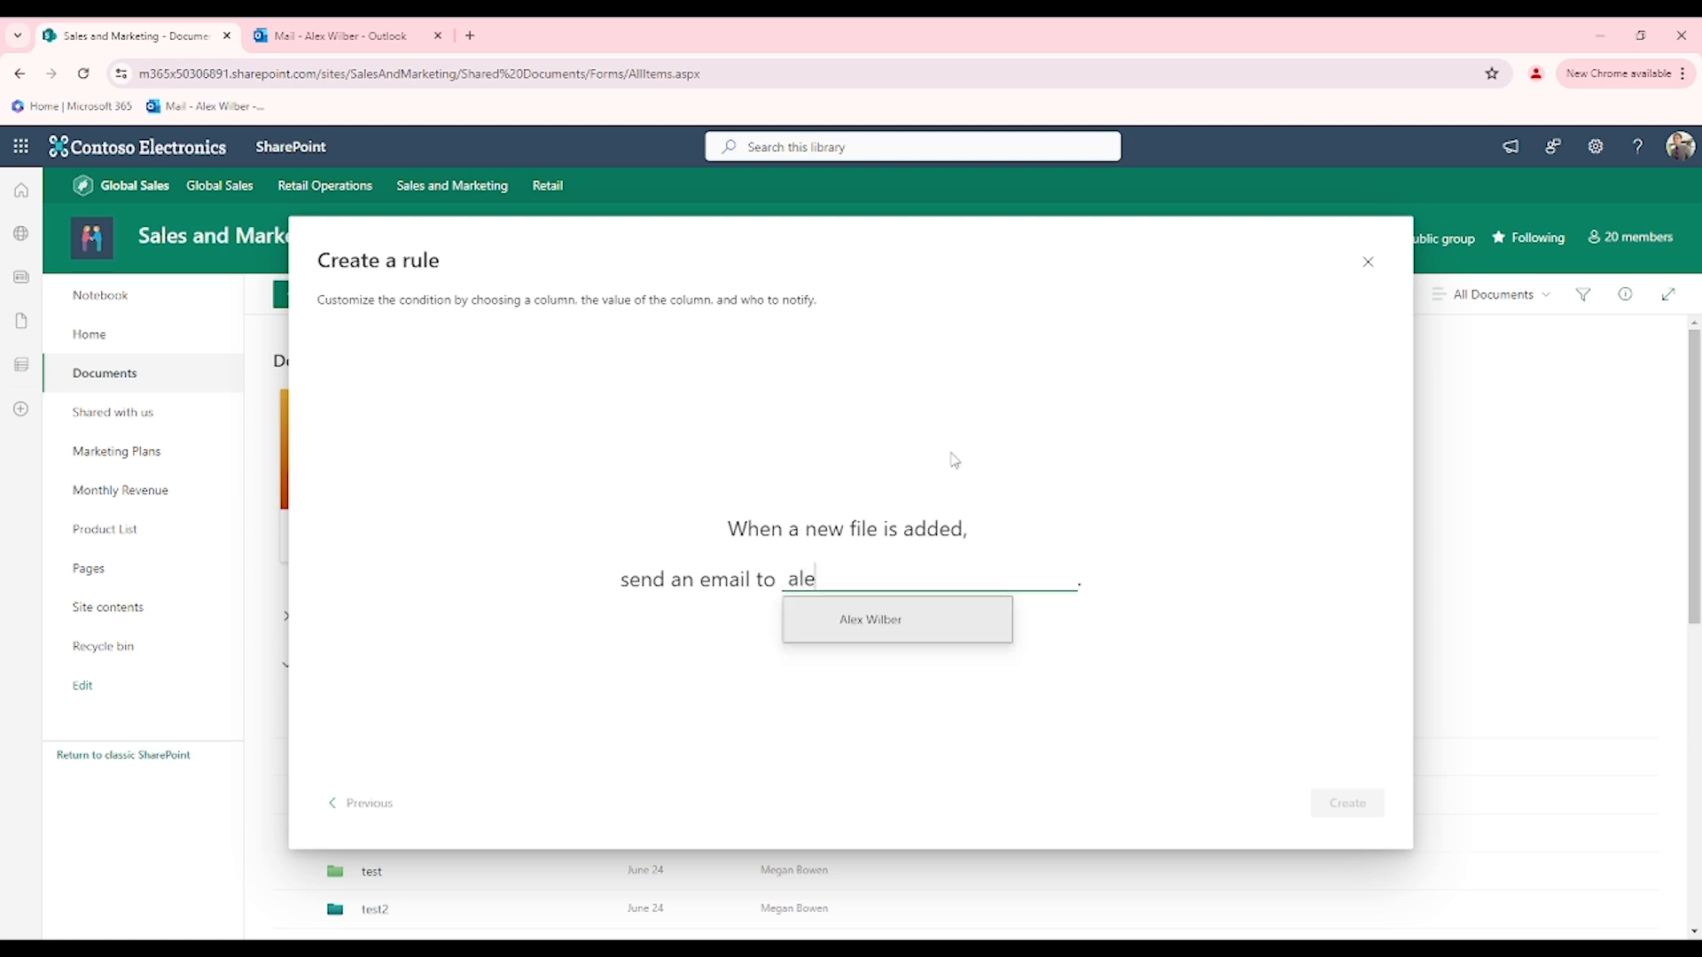
{"action": "left_click", "coordinate": [971, 633]}
{"action": "type", "text": "adele"}
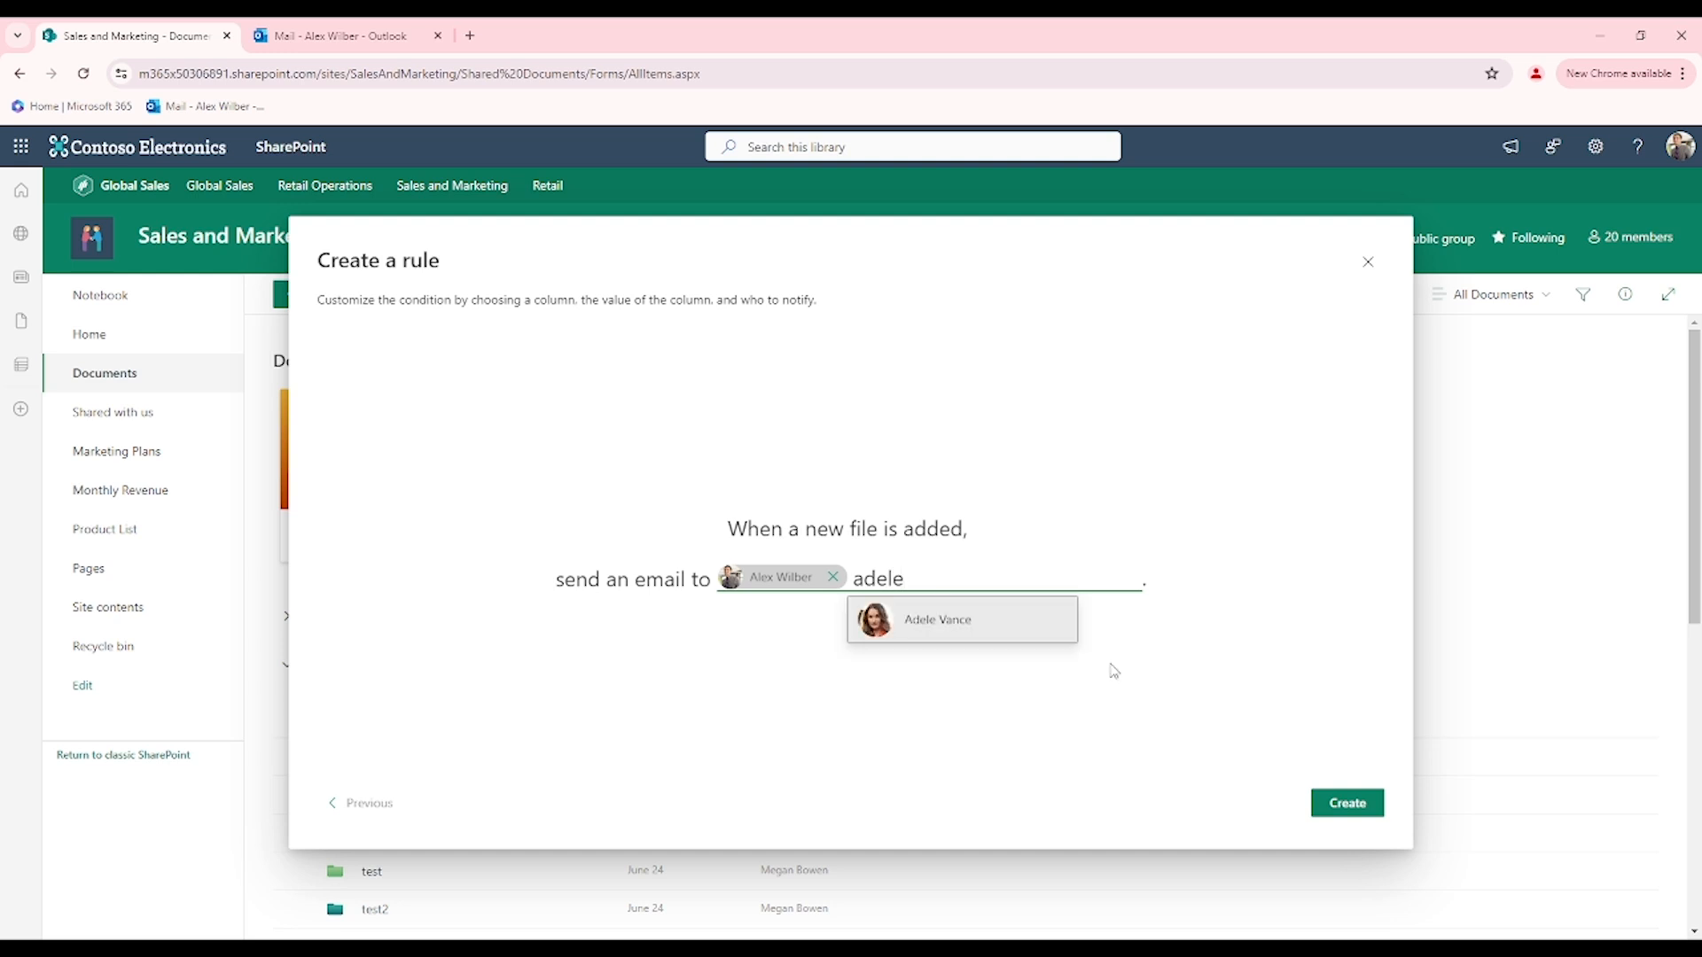
{"action": "left_click", "coordinate": [1050, 620]}
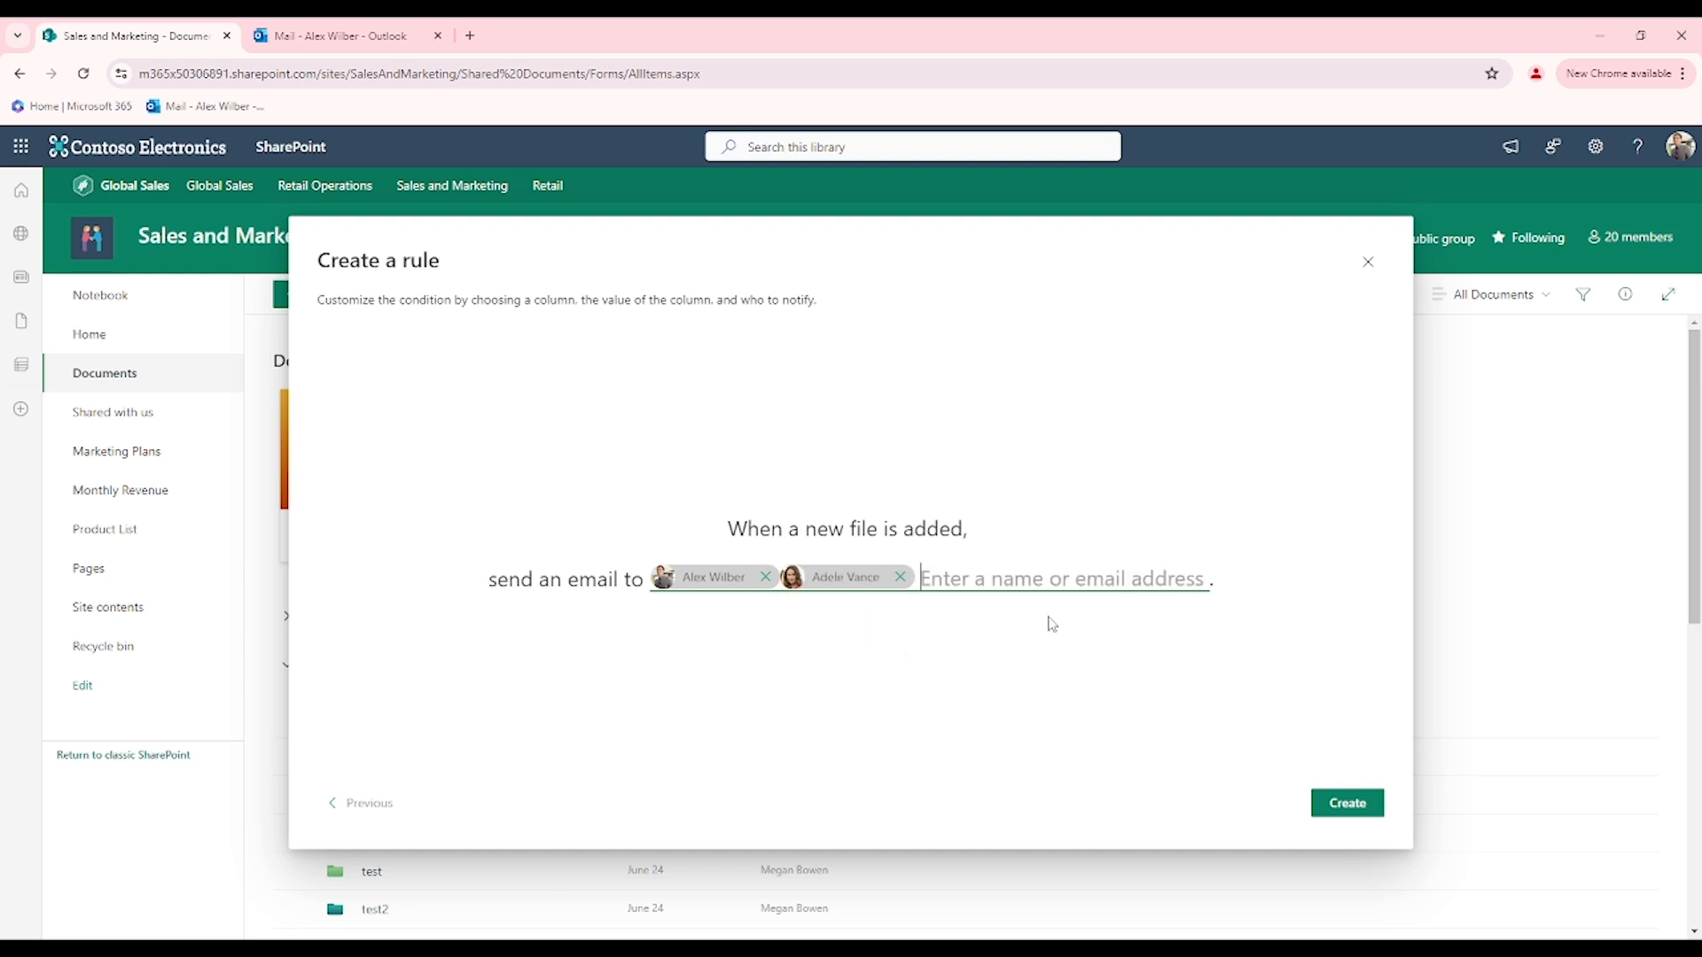
{"action": "left_click", "coordinate": [1348, 802]}
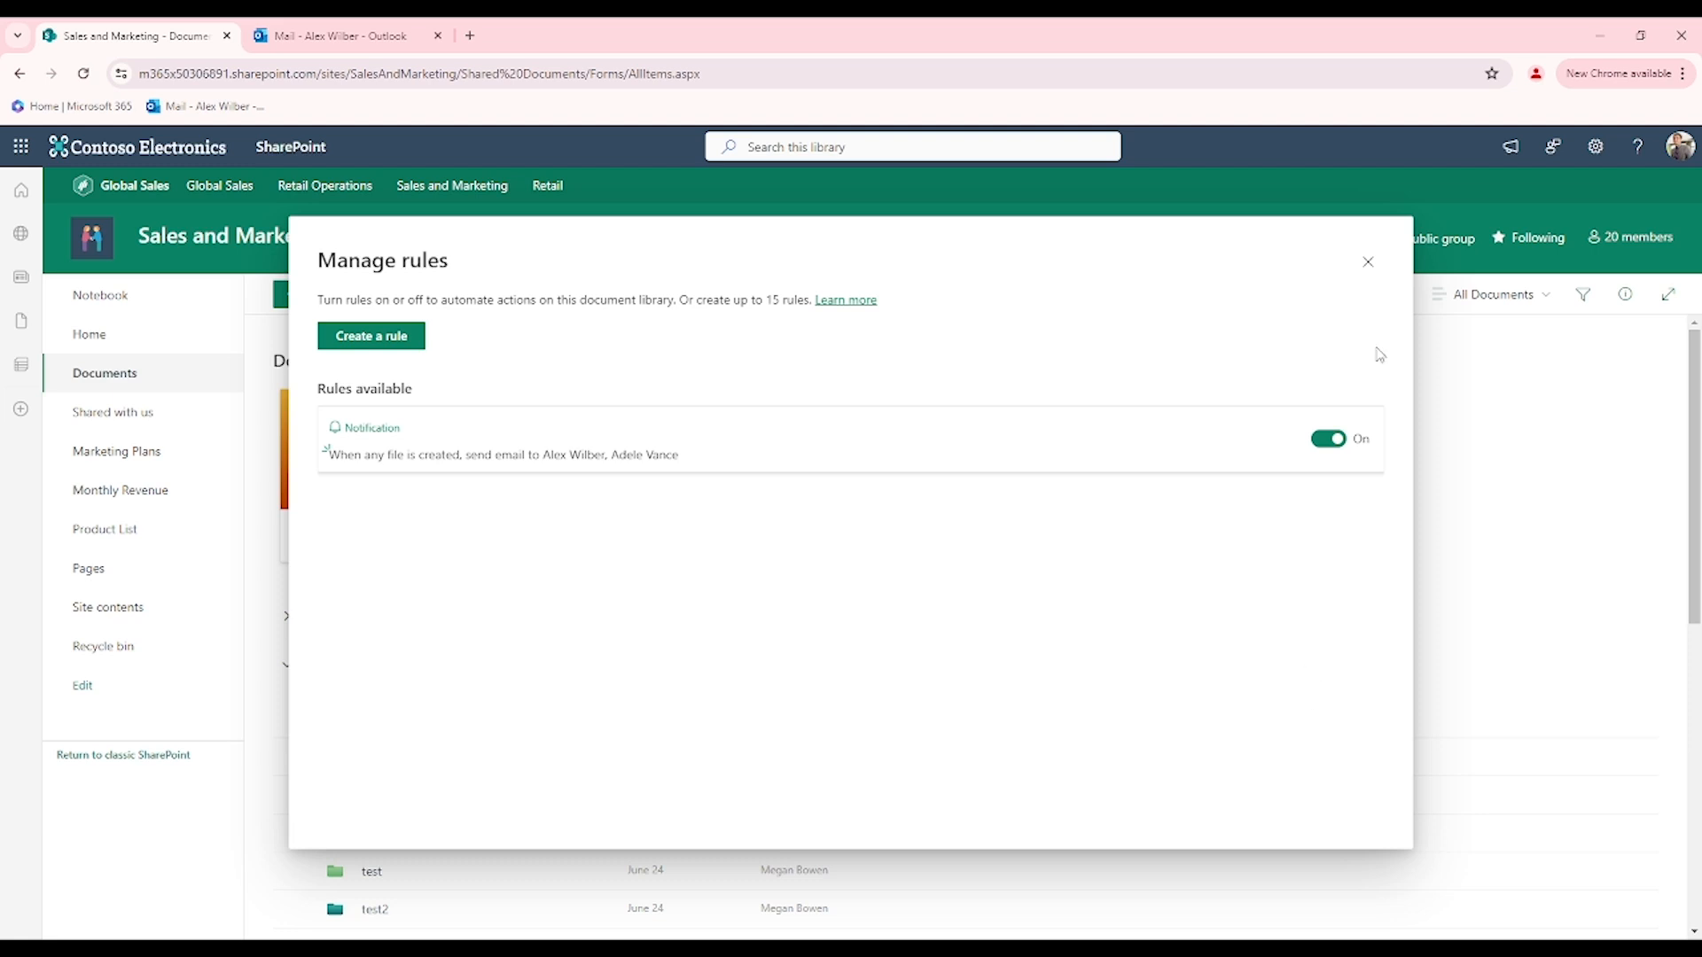
{"action": "left_click", "coordinate": [1369, 264]}
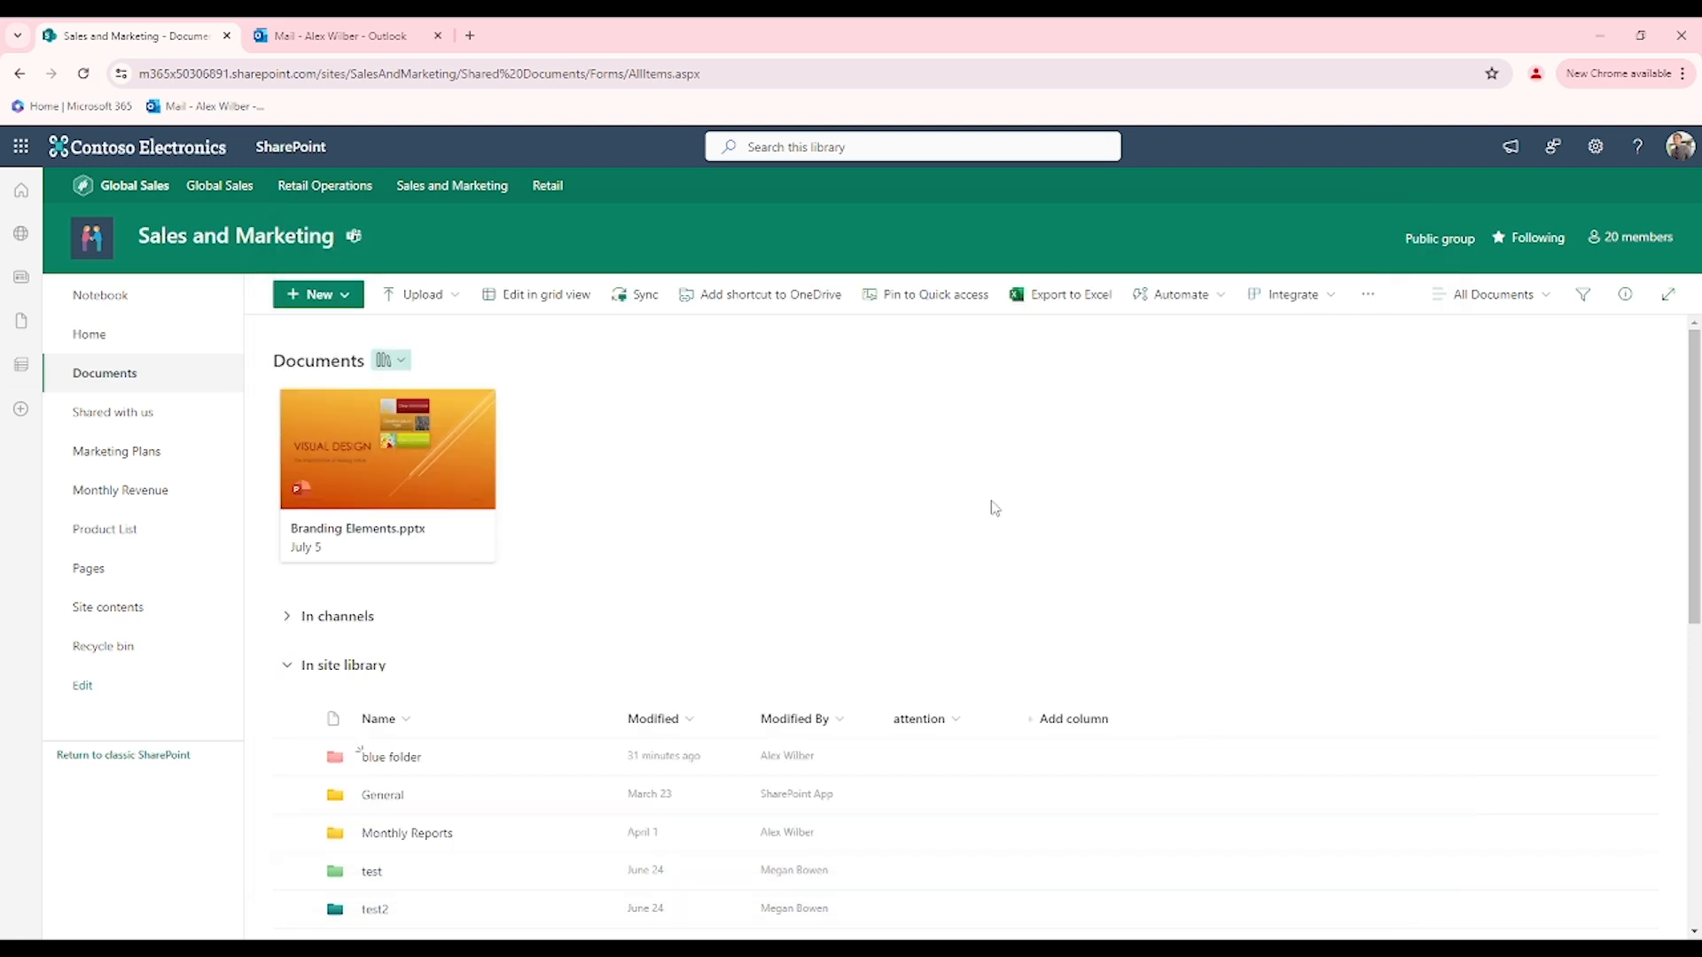
Create a Word document in the Documents library, name it "test file", and close it
{"action": "scroll", "coordinate": [895, 585], "scroll_direction": "down", "scroll_amount": 2}
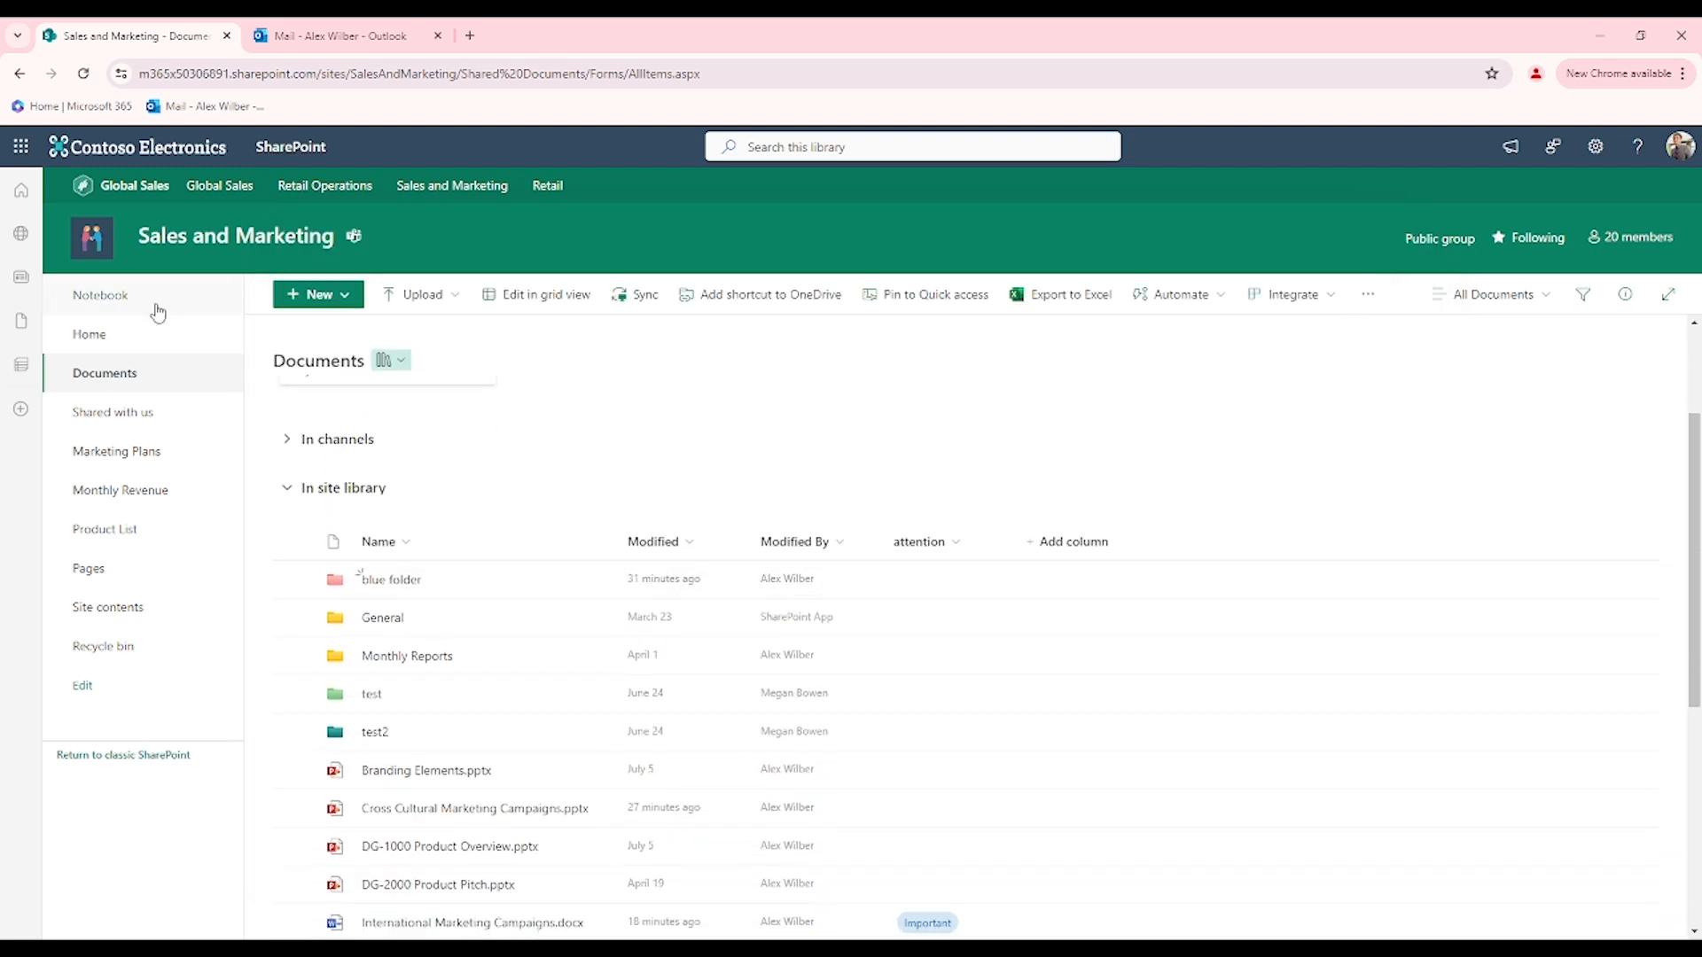
{"action": "left_click", "coordinate": [318, 296]}
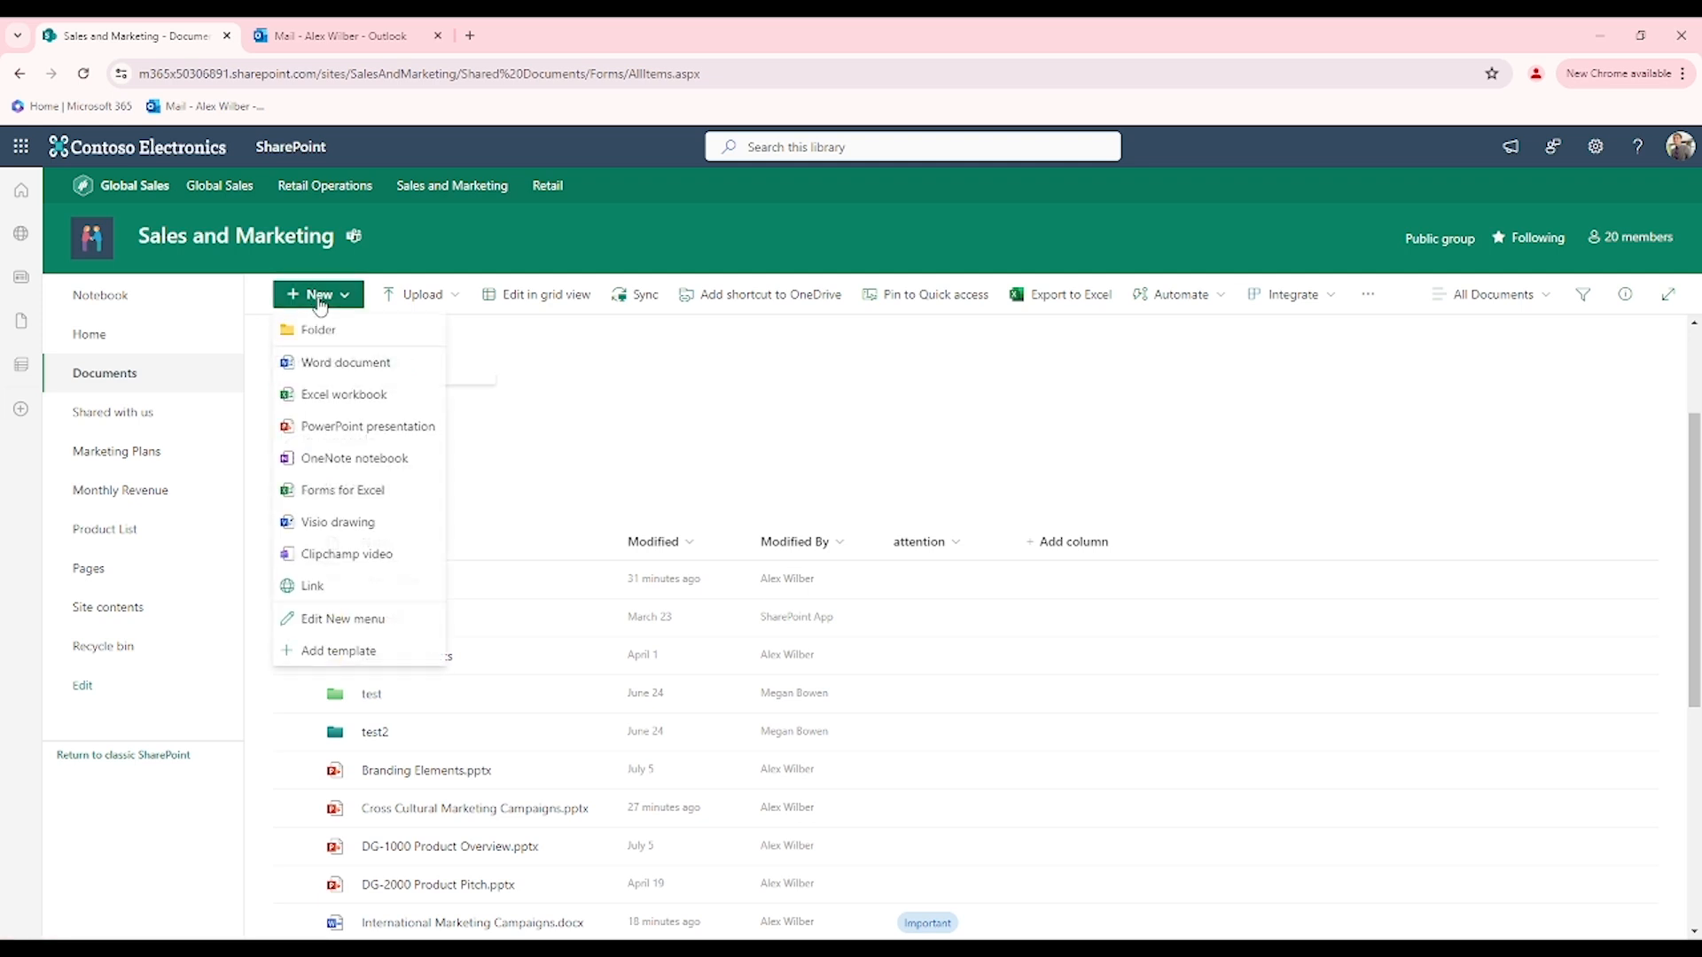
{"action": "left_click", "coordinate": [370, 365]}
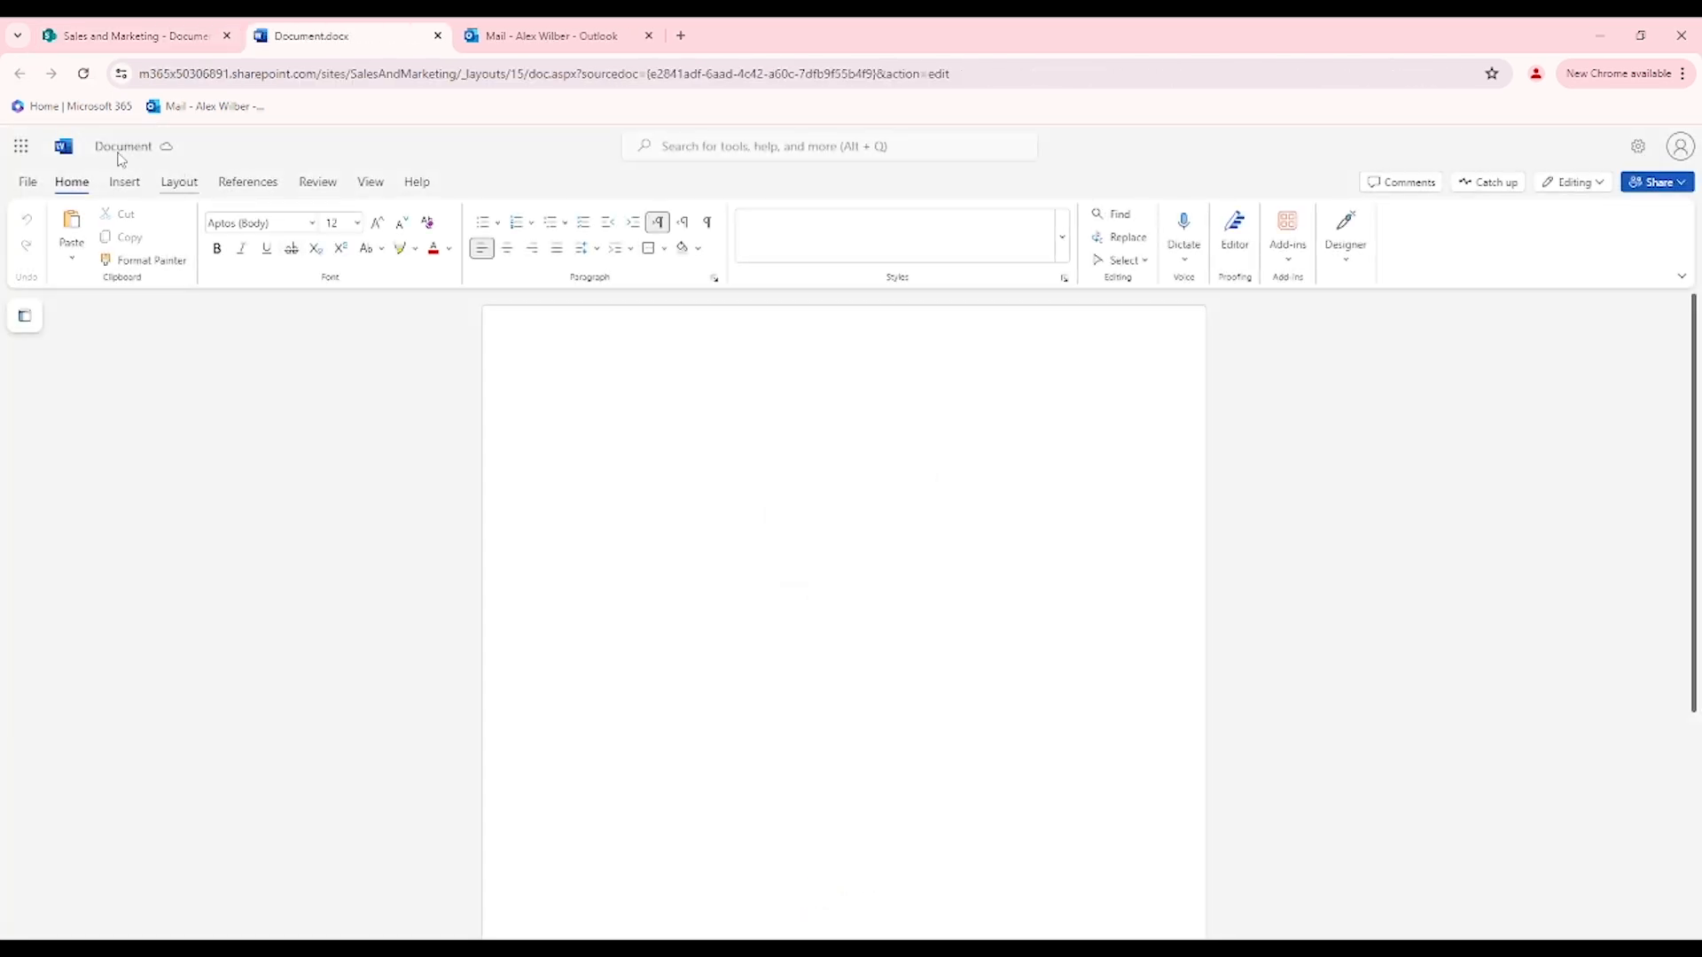
{"action": "left_click", "coordinate": [120, 151]}
{"action": "type", "text": "te"}
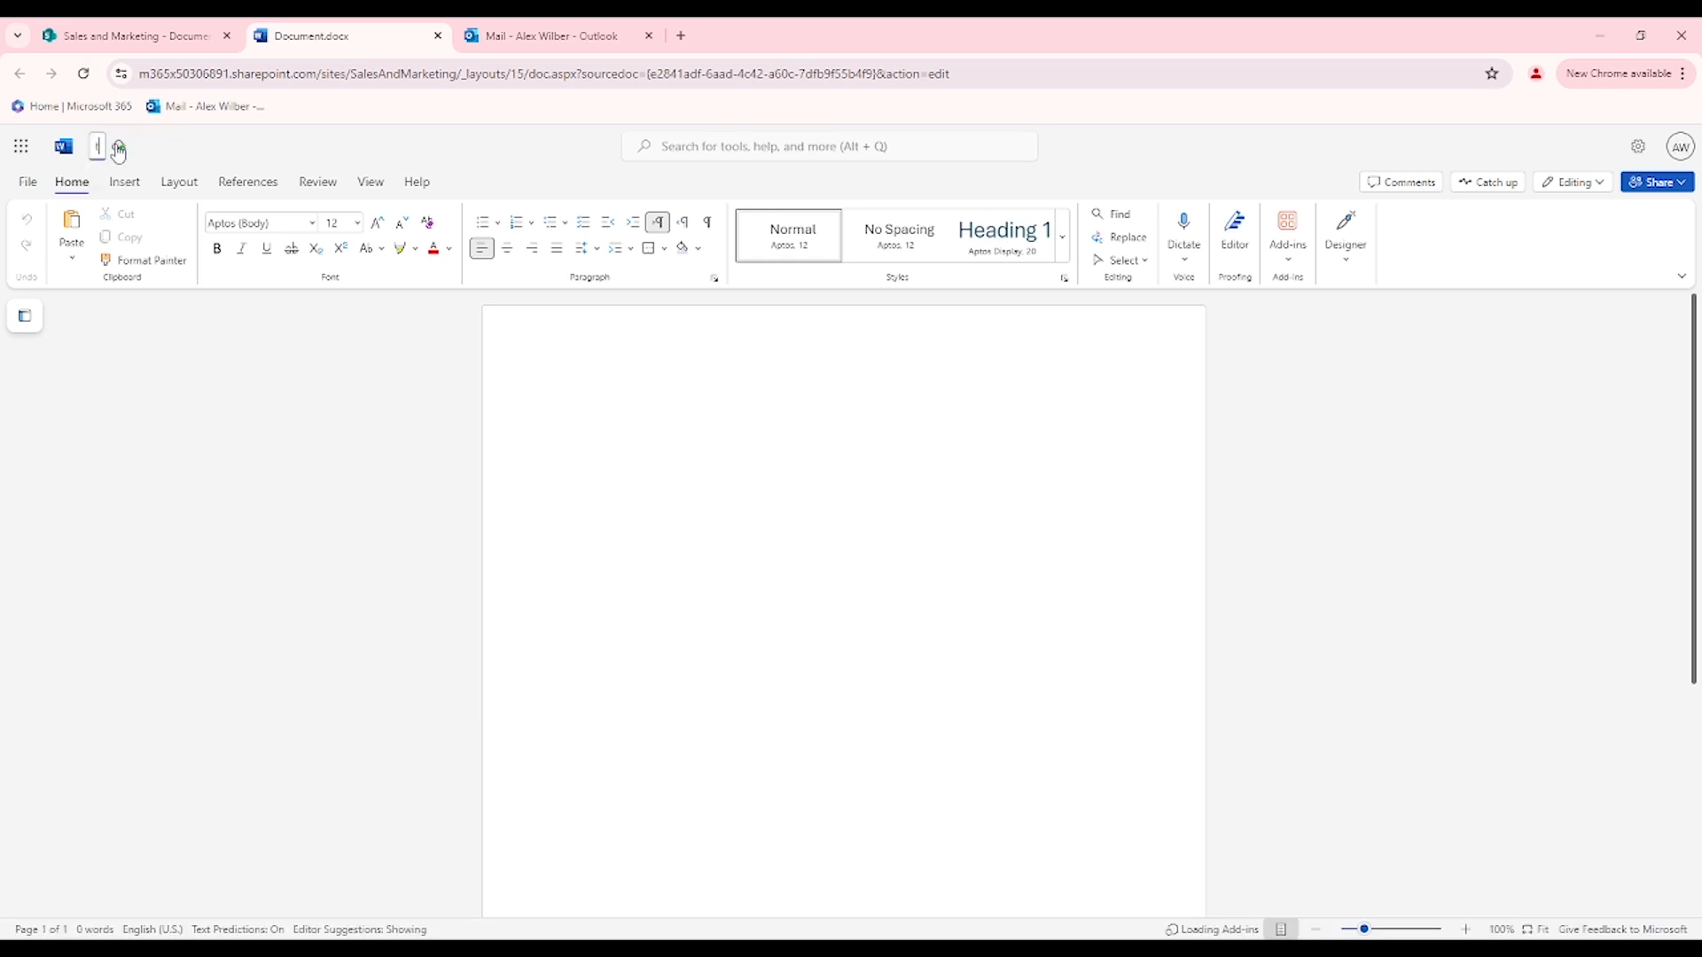
{"action": "type", "text": "st file"}
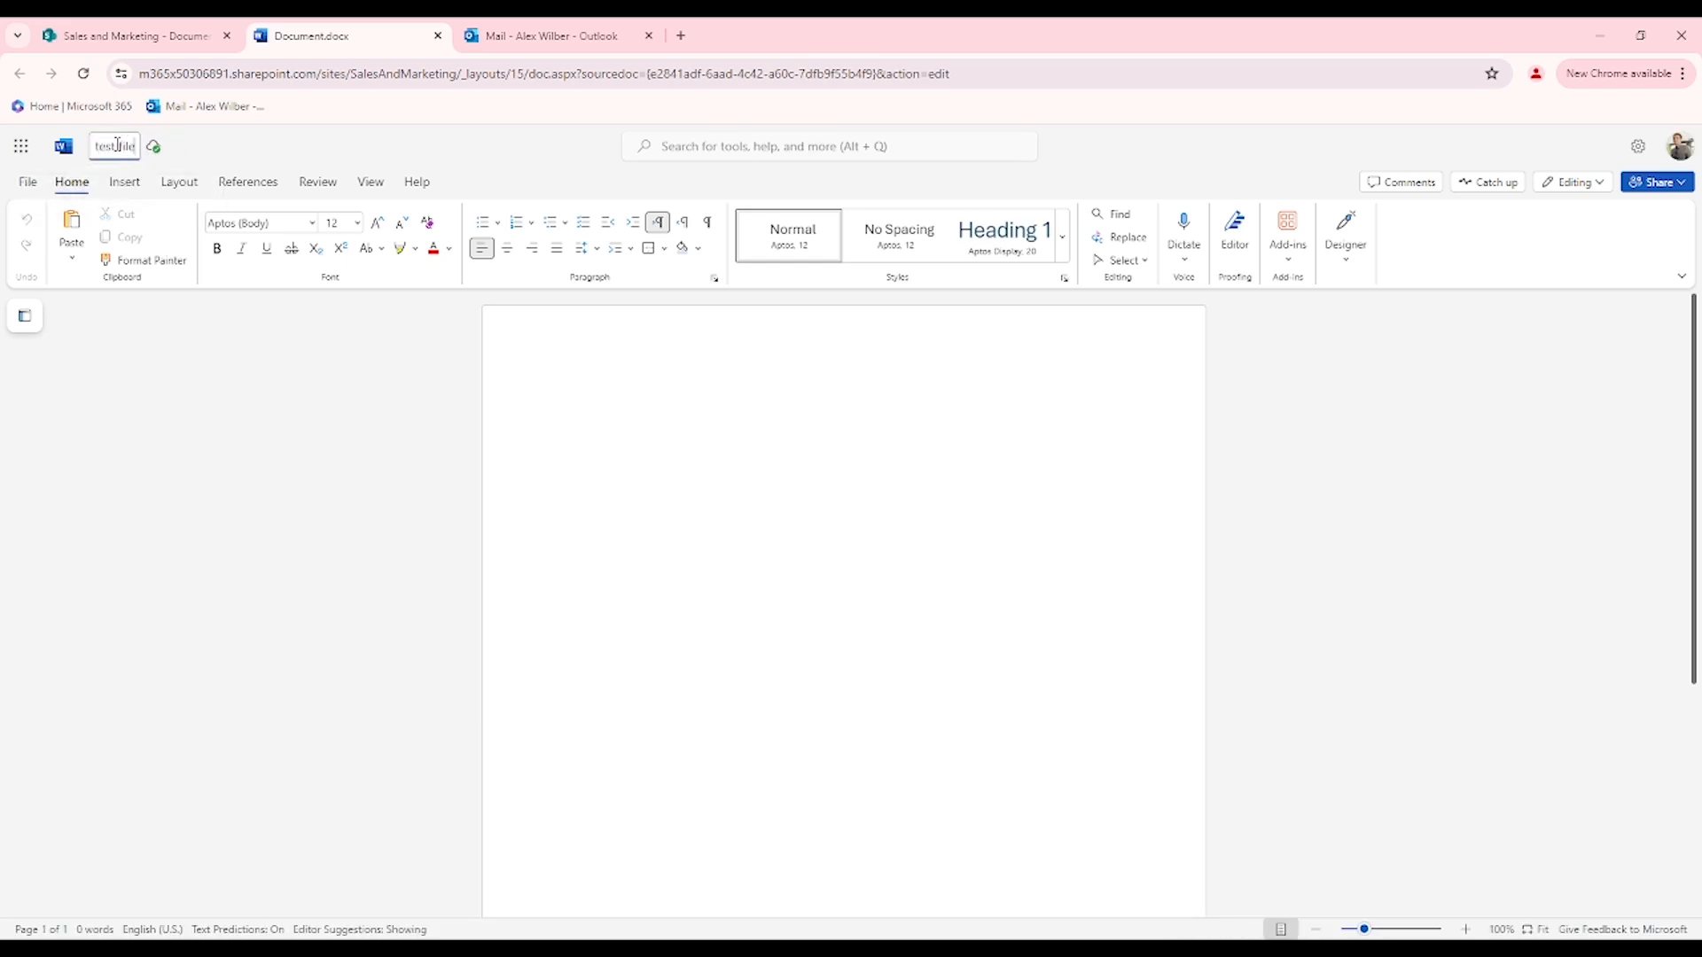
{"action": "key", "text": "Return"}
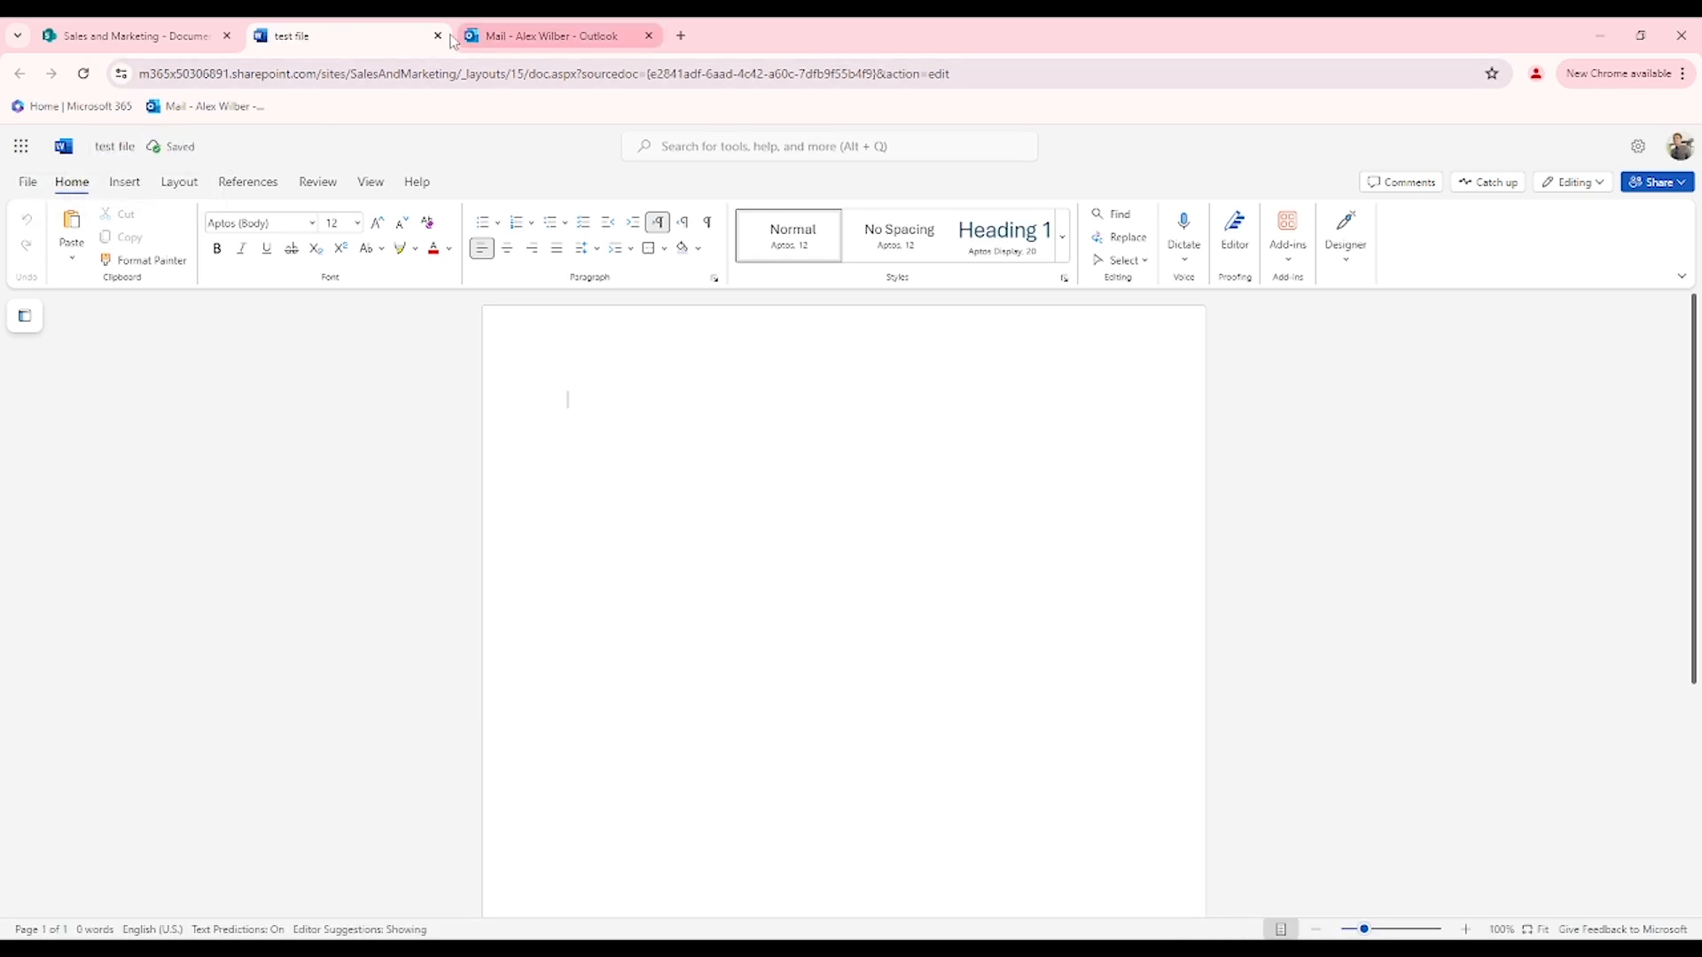
{"action": "left_click", "coordinate": [438, 35]}
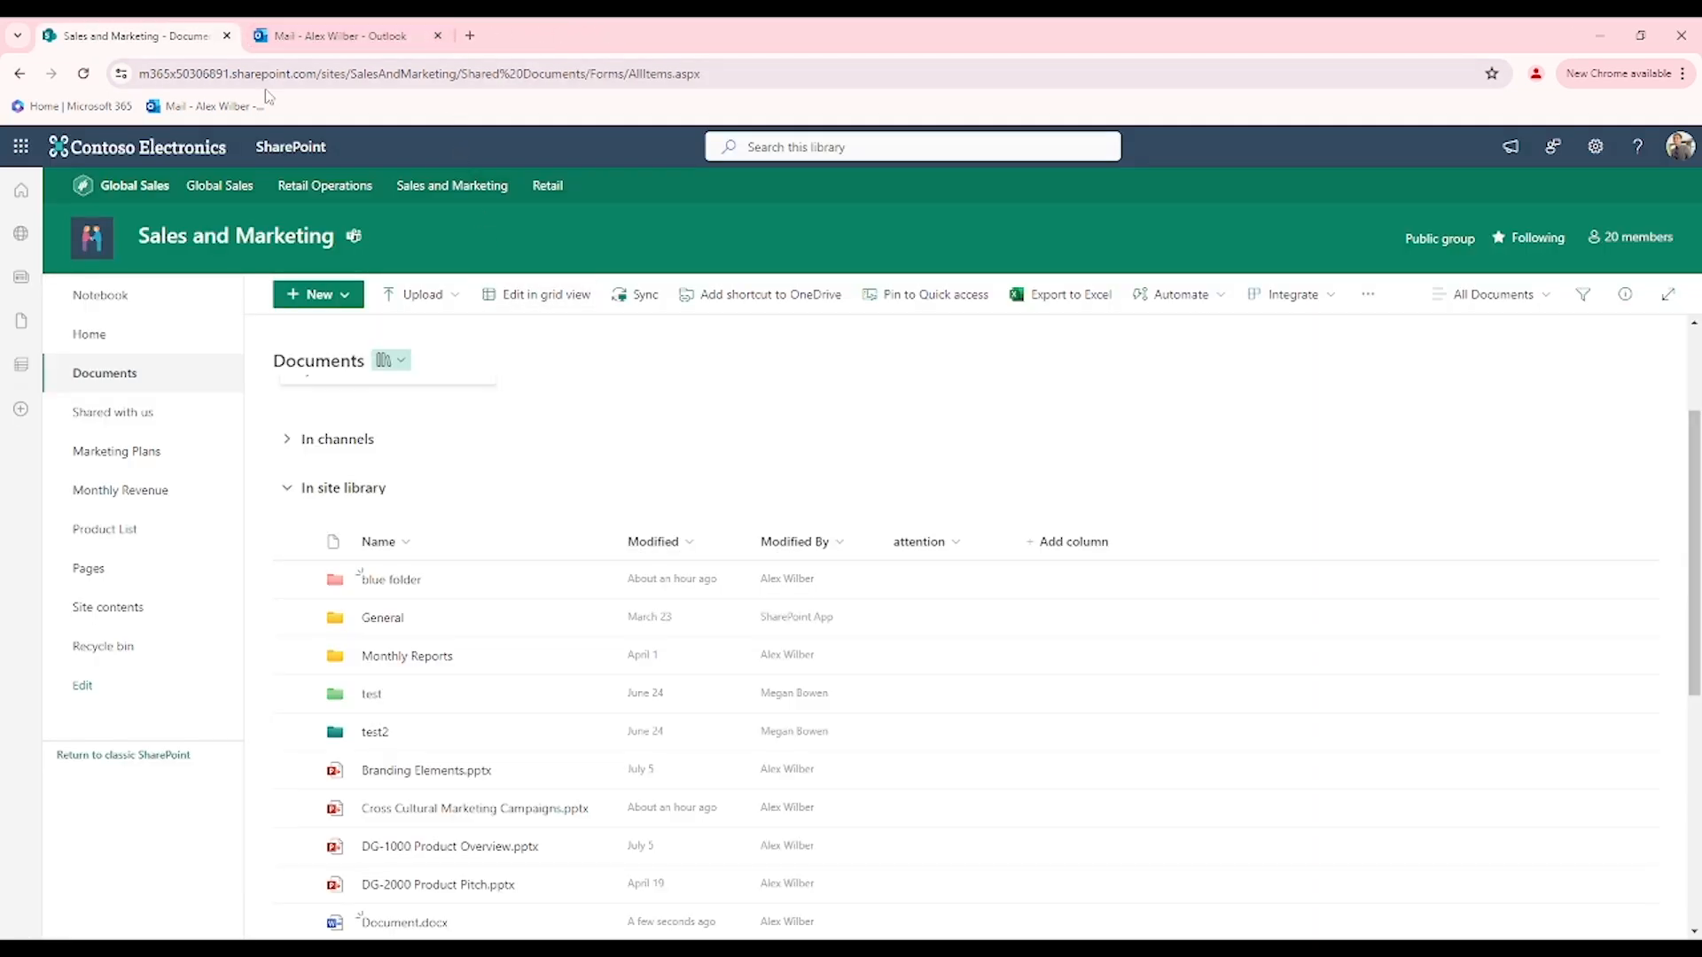
Refresh the Documents library and locate test file.docx in the file list
{"action": "left_click", "coordinate": [84, 74]}
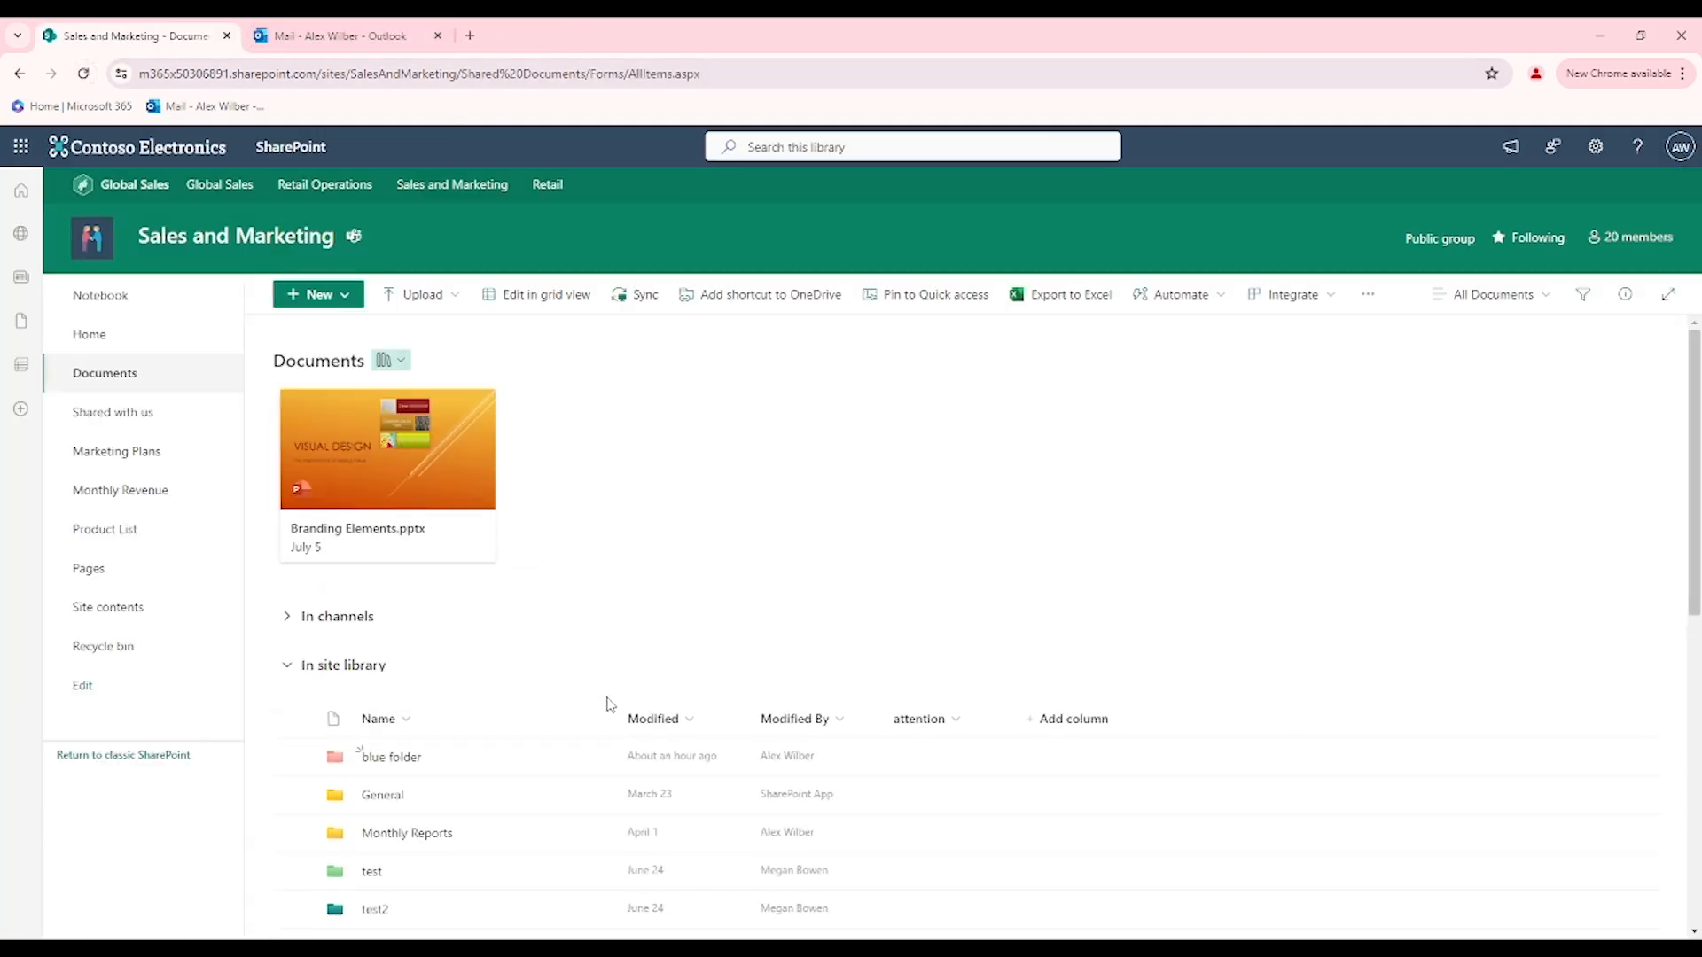
{"action": "scroll", "coordinate": [610, 706], "scroll_direction": "down", "scroll_amount": 5}
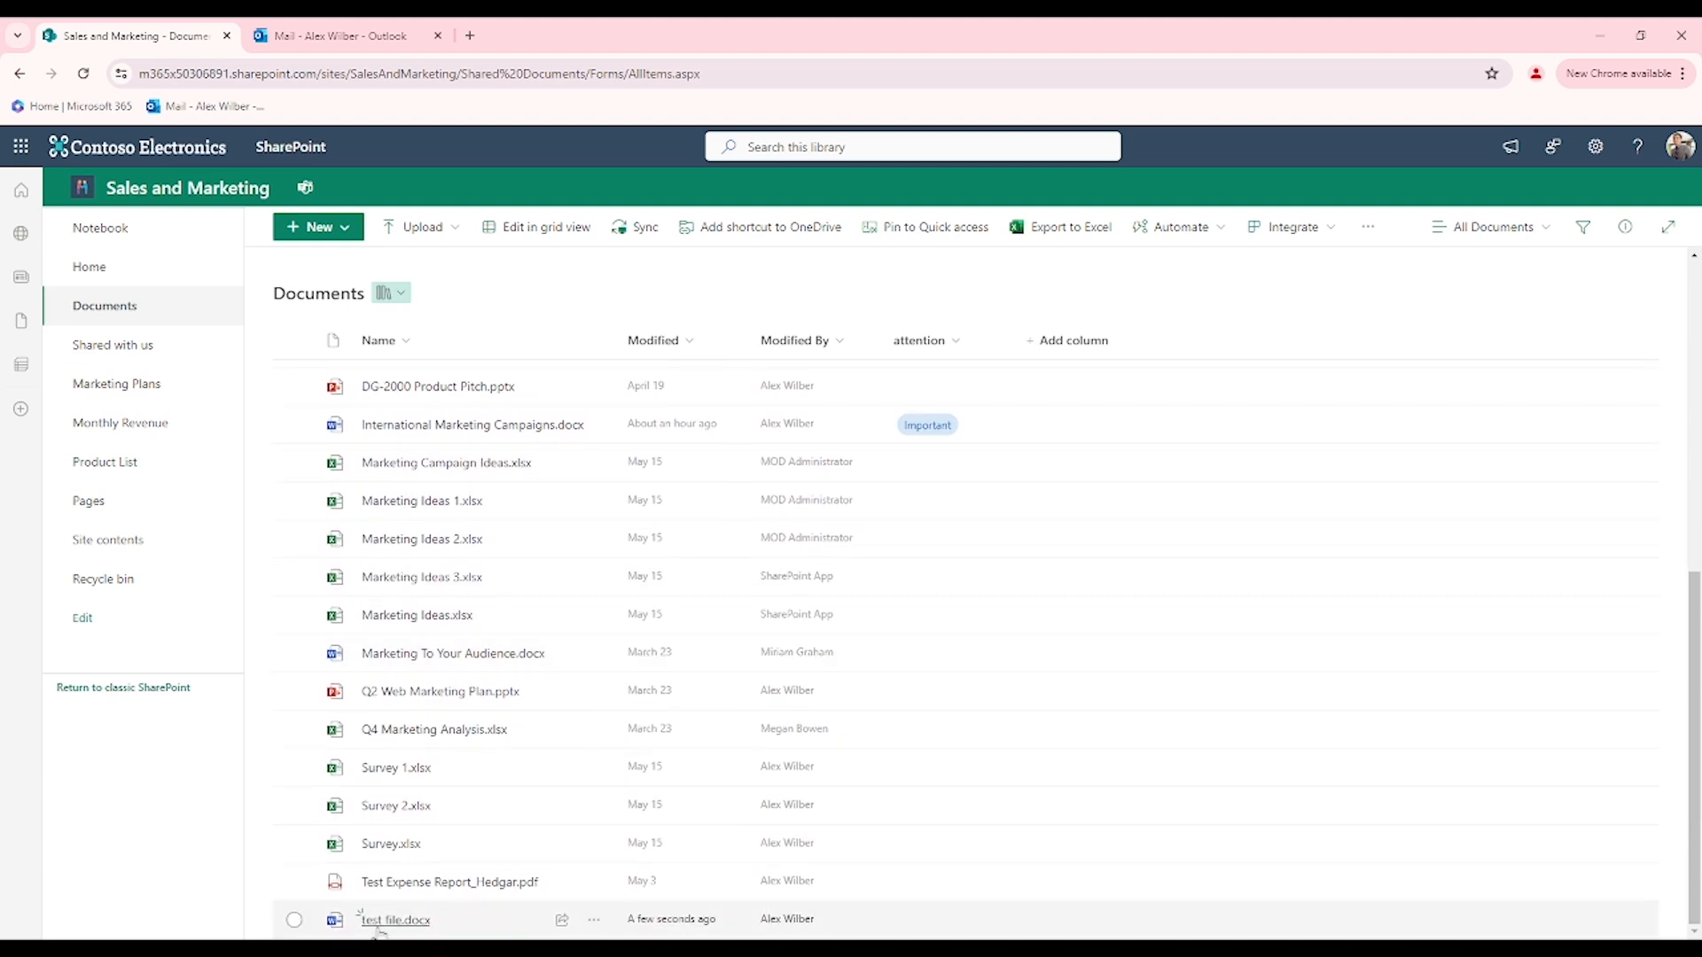
{"action": "mouse_move", "coordinate": [378, 927]}
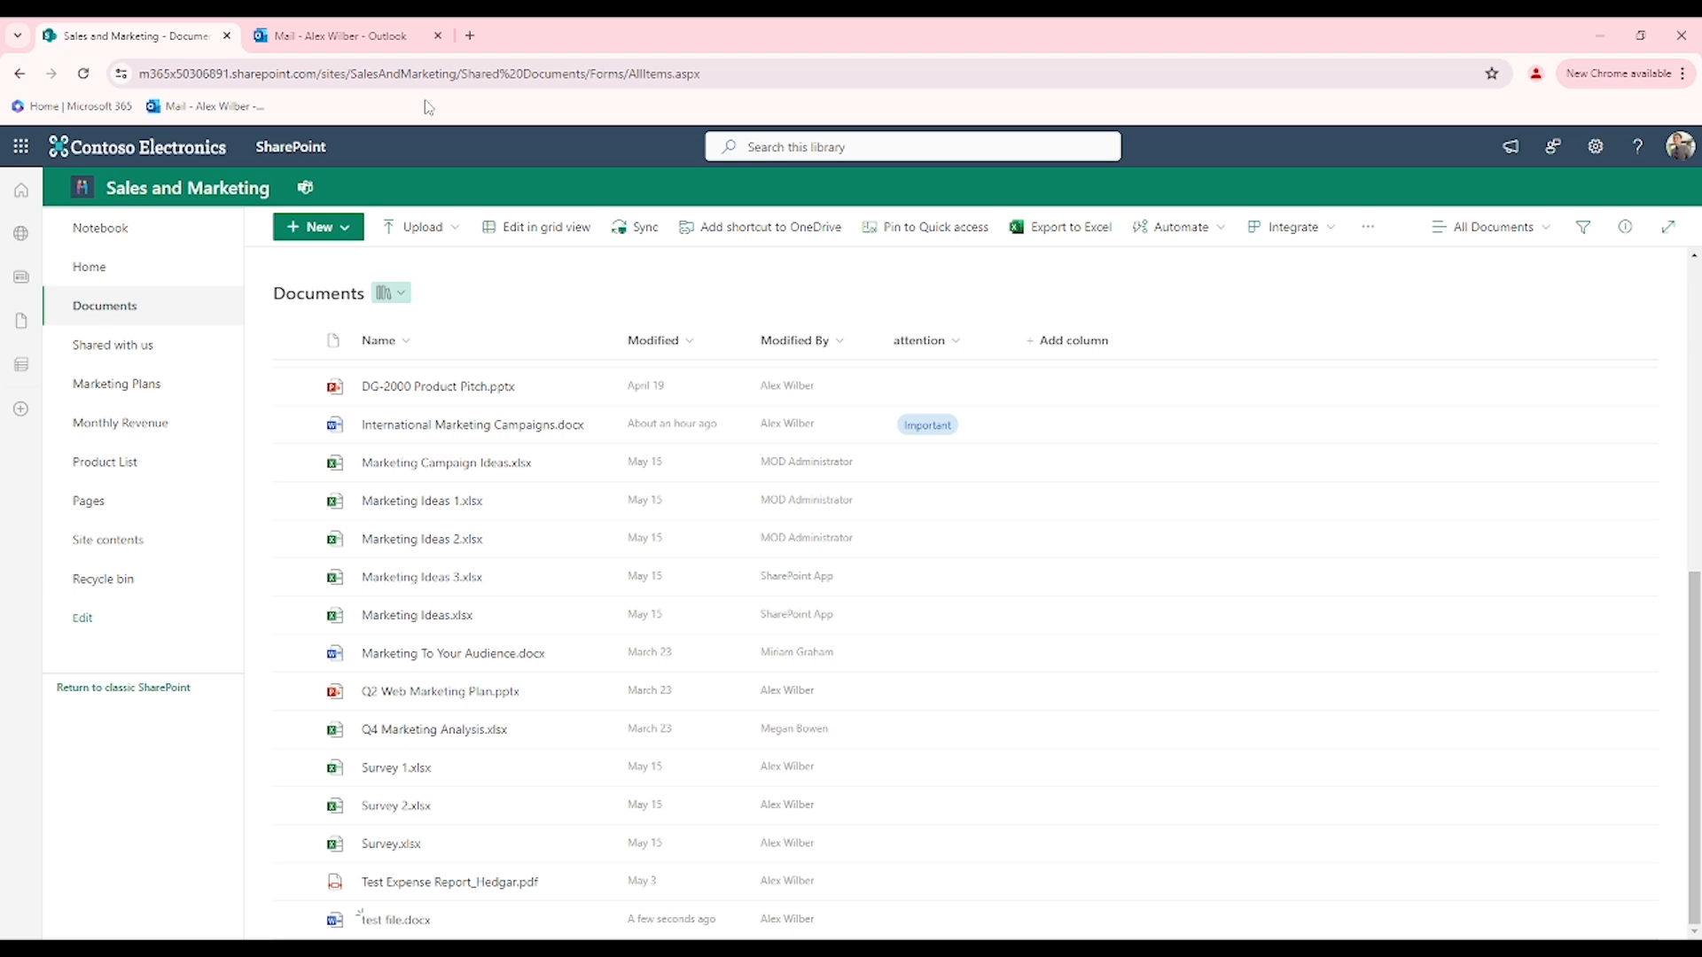
Switch to Outlook, refresh the inbox, and open the notification email about Document.docx being added to Documents
{"action": "left_click", "coordinate": [390, 43]}
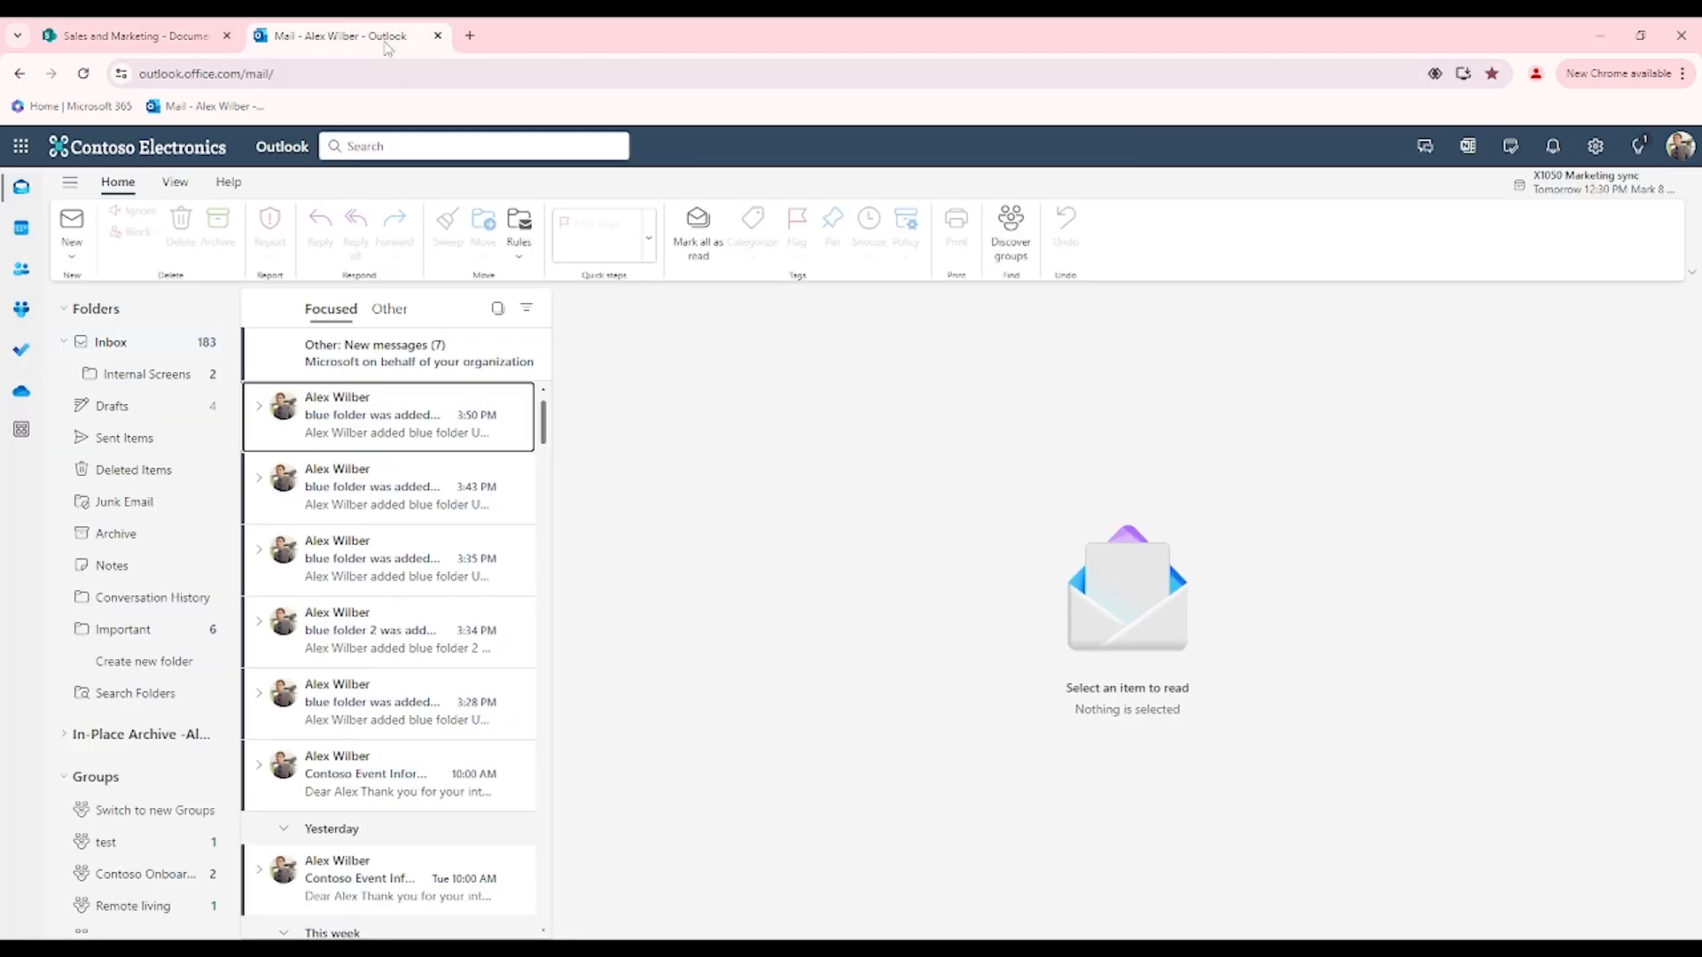
{"action": "left_click", "coordinate": [85, 74]}
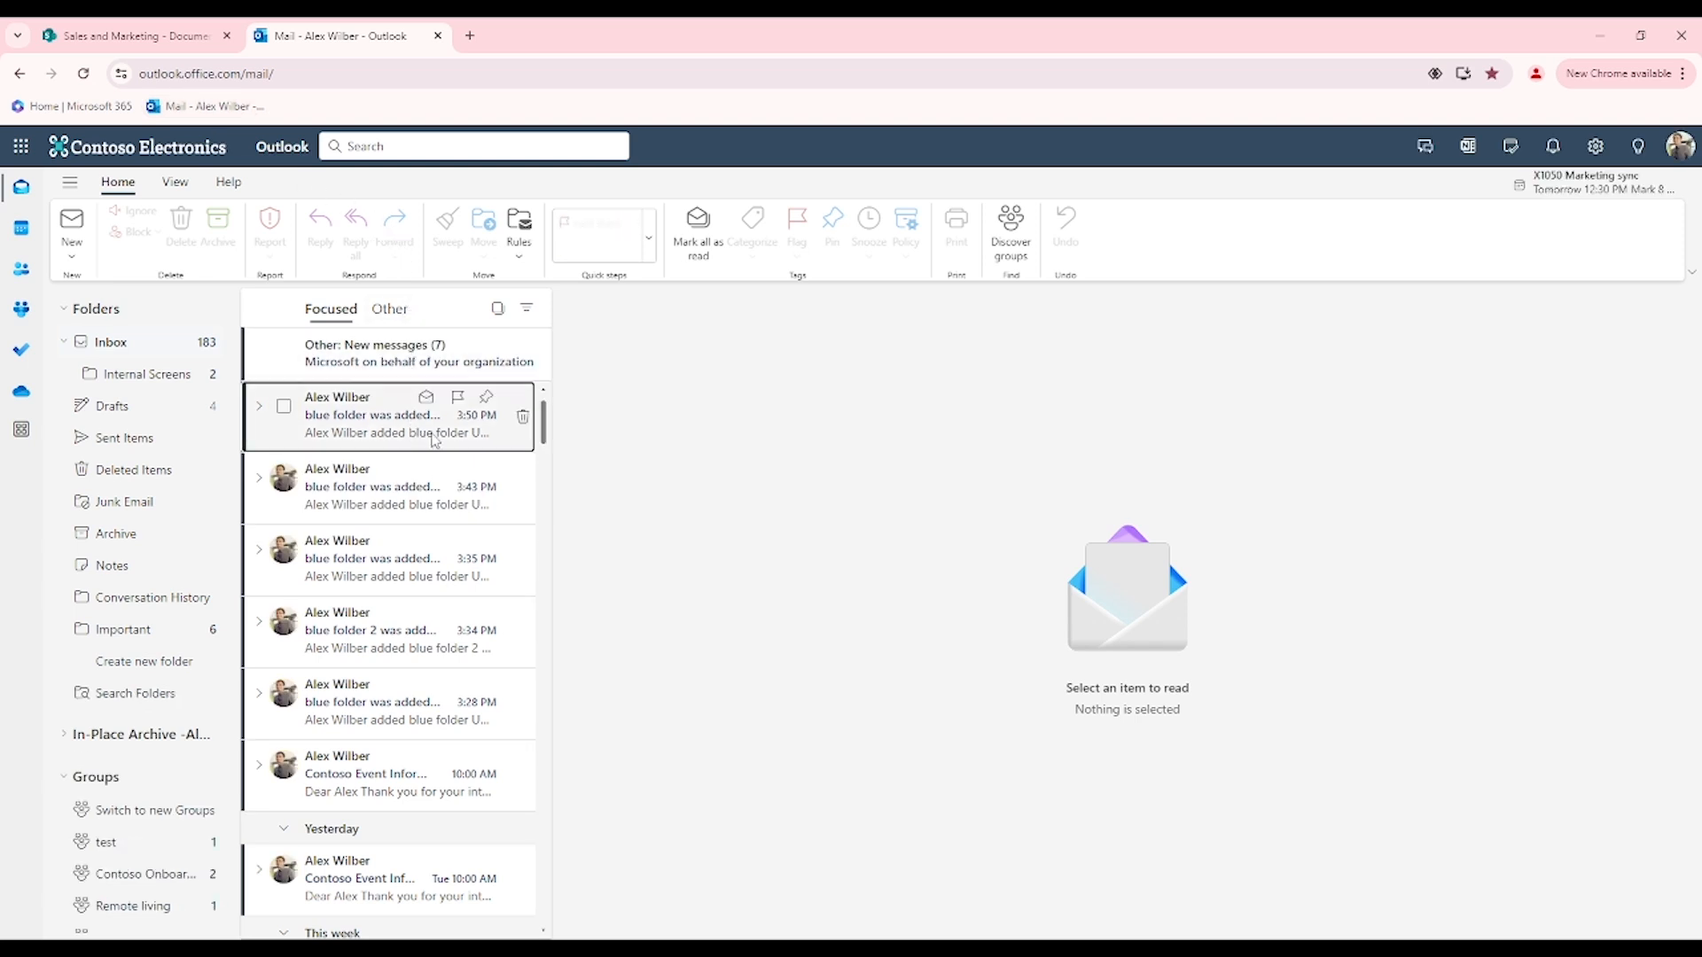
{"action": "left_click", "coordinate": [197, 37]}
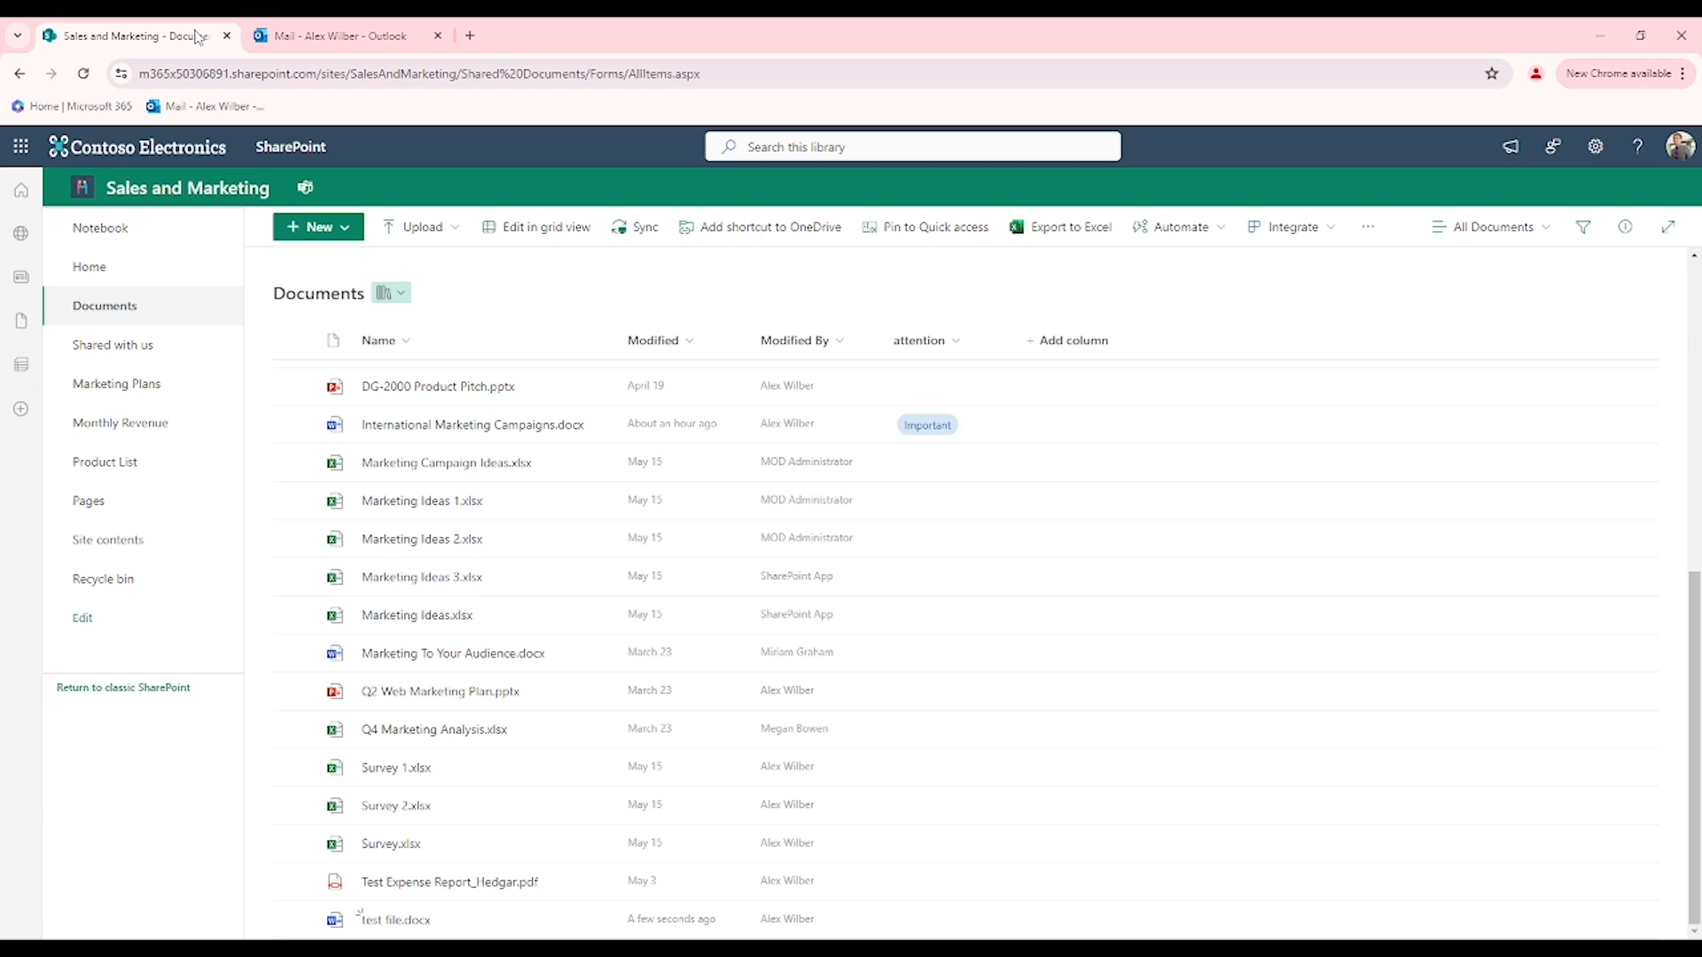
{"action": "scroll", "coordinate": [393, 528], "scroll_direction": "up", "scroll_amount": 1}
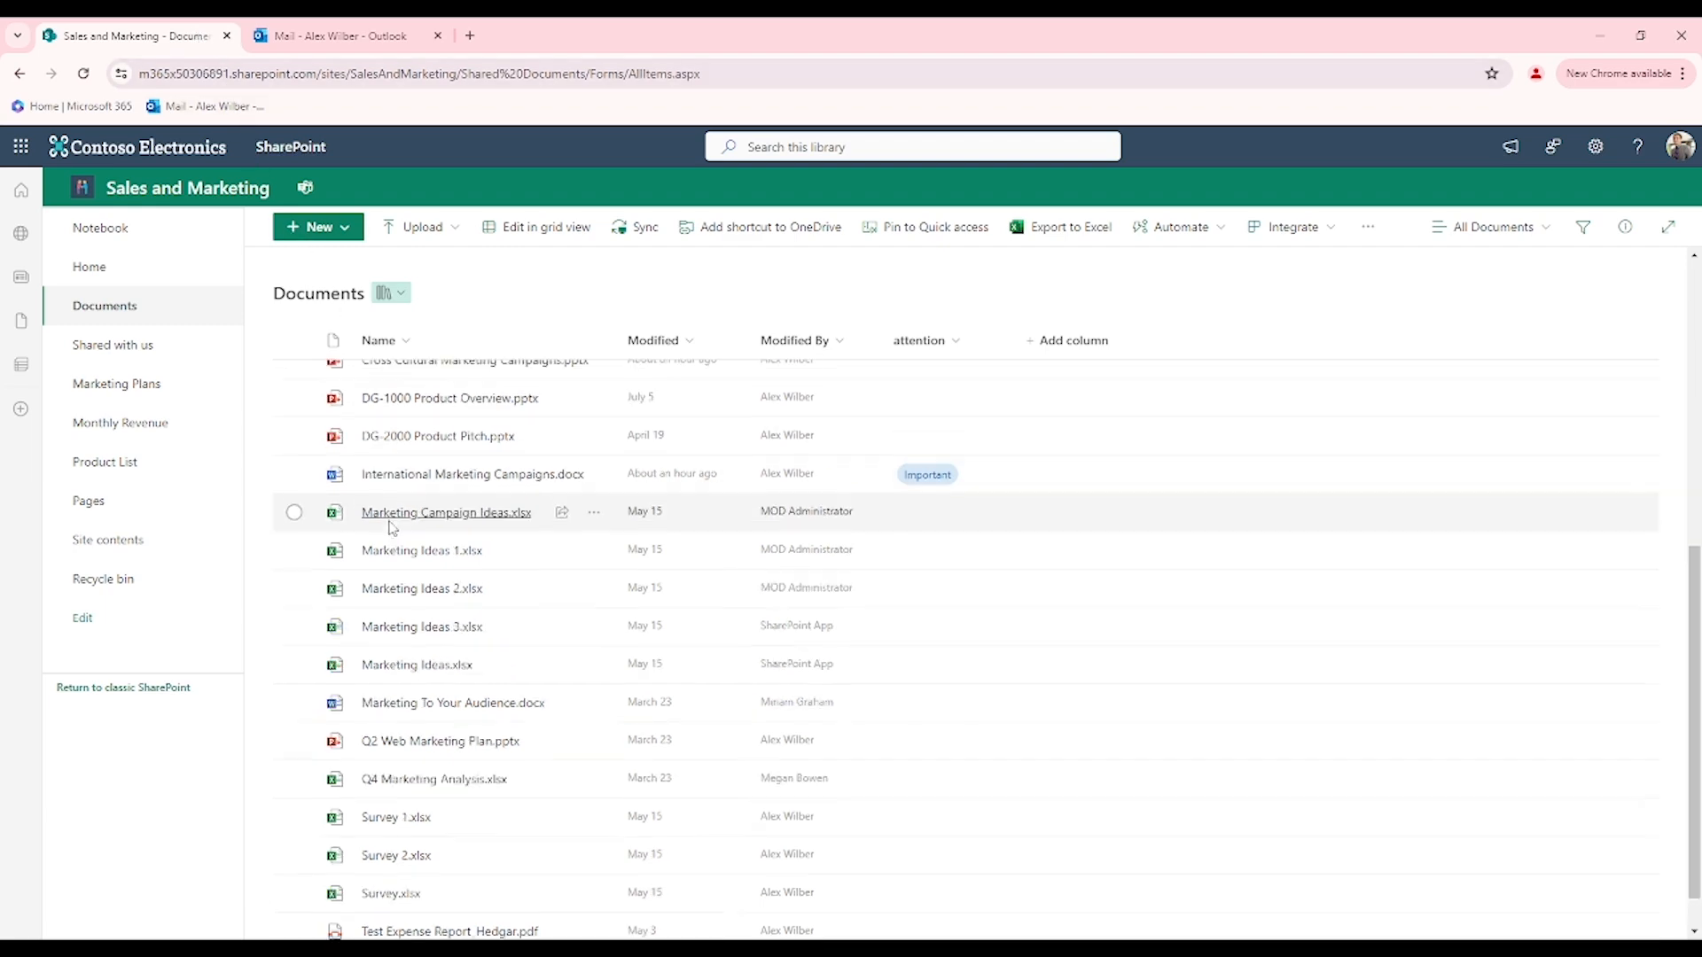
{"action": "scroll", "coordinate": [393, 529], "scroll_direction": "up", "scroll_amount": 5}
{"action": "left_click", "coordinate": [423, 27]}
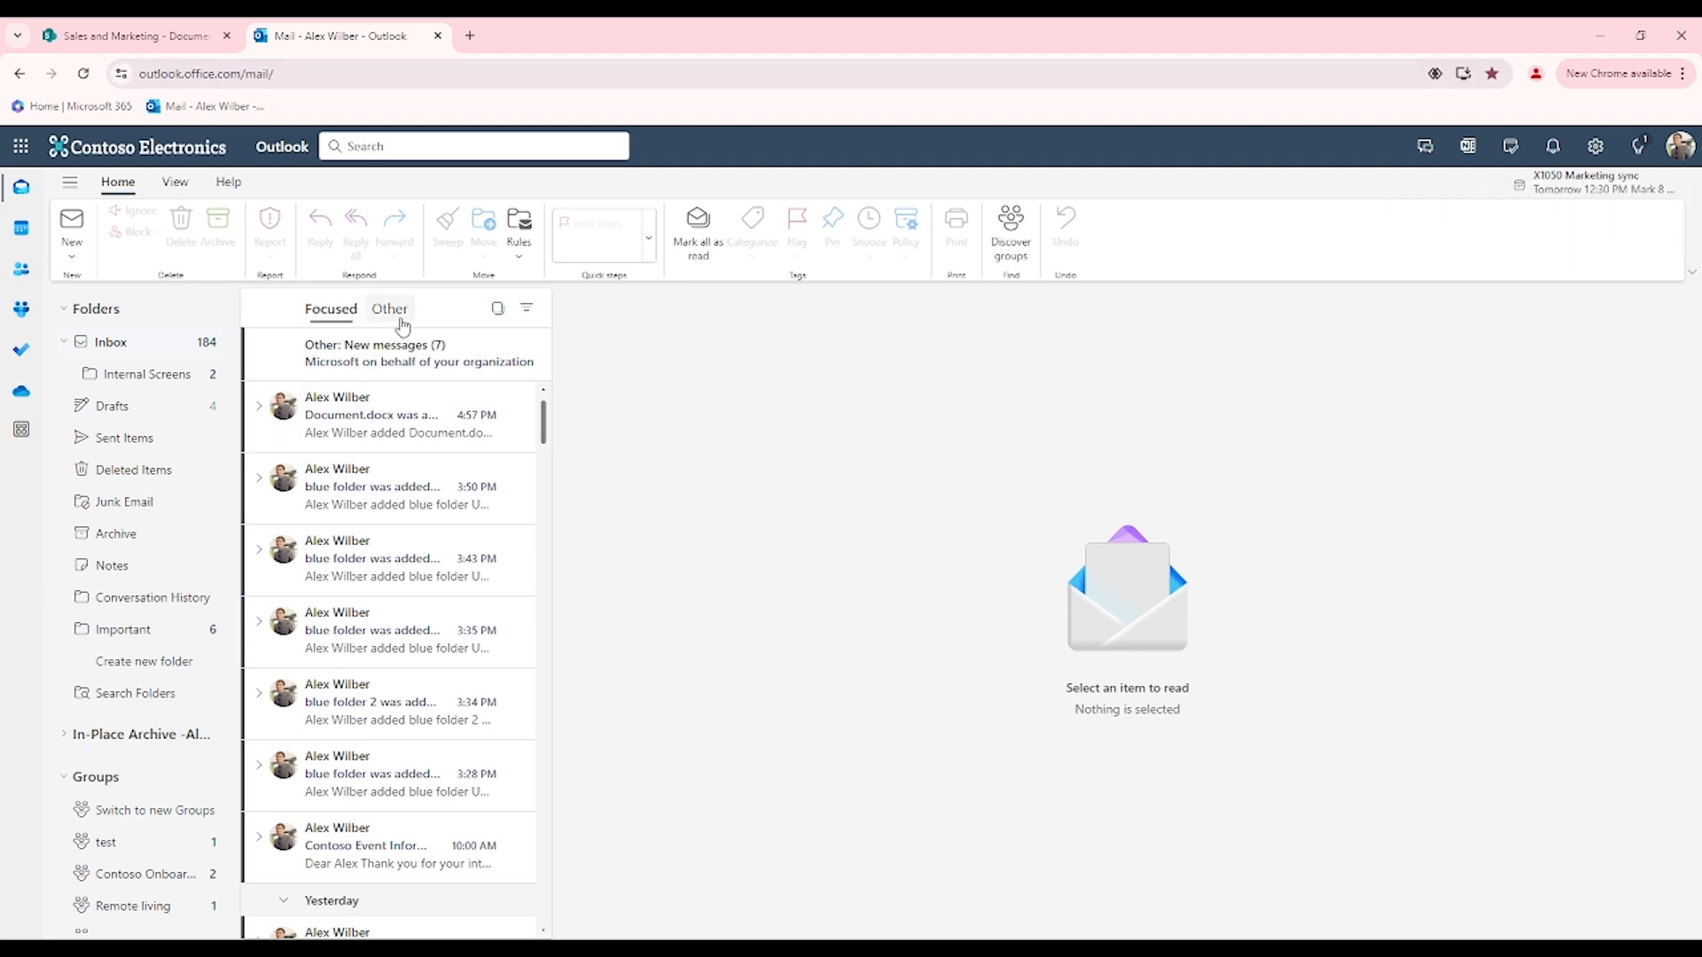
{"action": "left_click", "coordinate": [337, 419]}
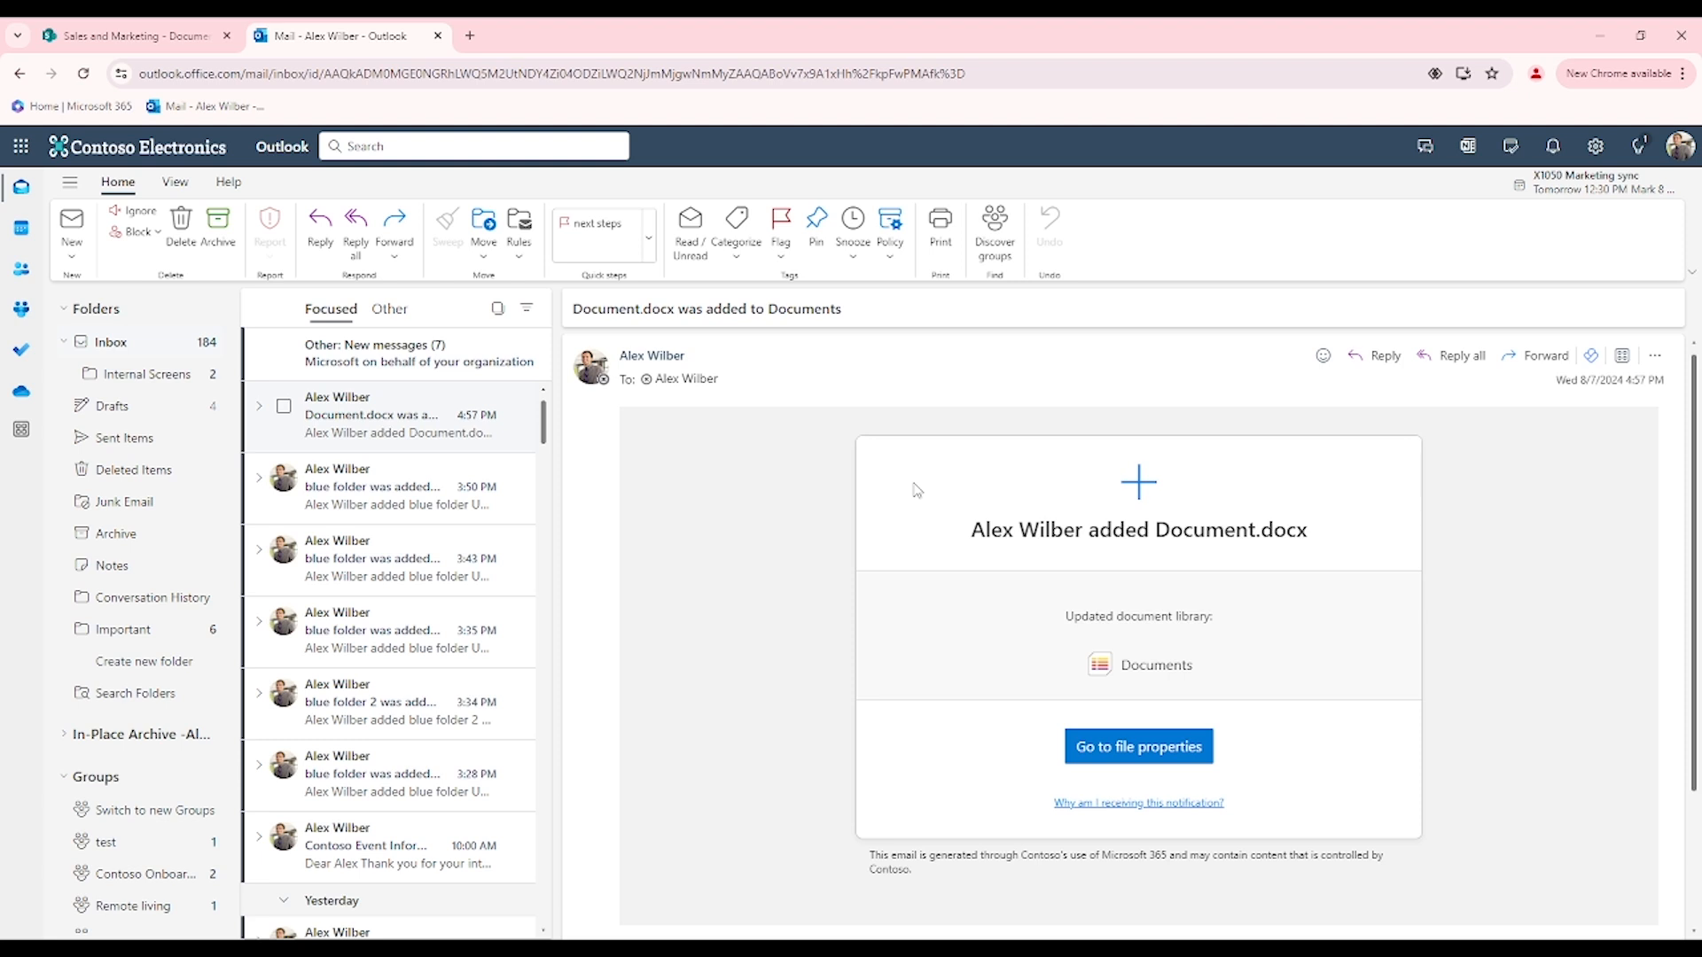
Switch to the second recipient's Outlook mailbox, refresh it, and open the notification email about Document.docx
{"action": "mouse_move", "coordinate": [454, 948]}
{"action": "left_click", "coordinate": [358, 887]}
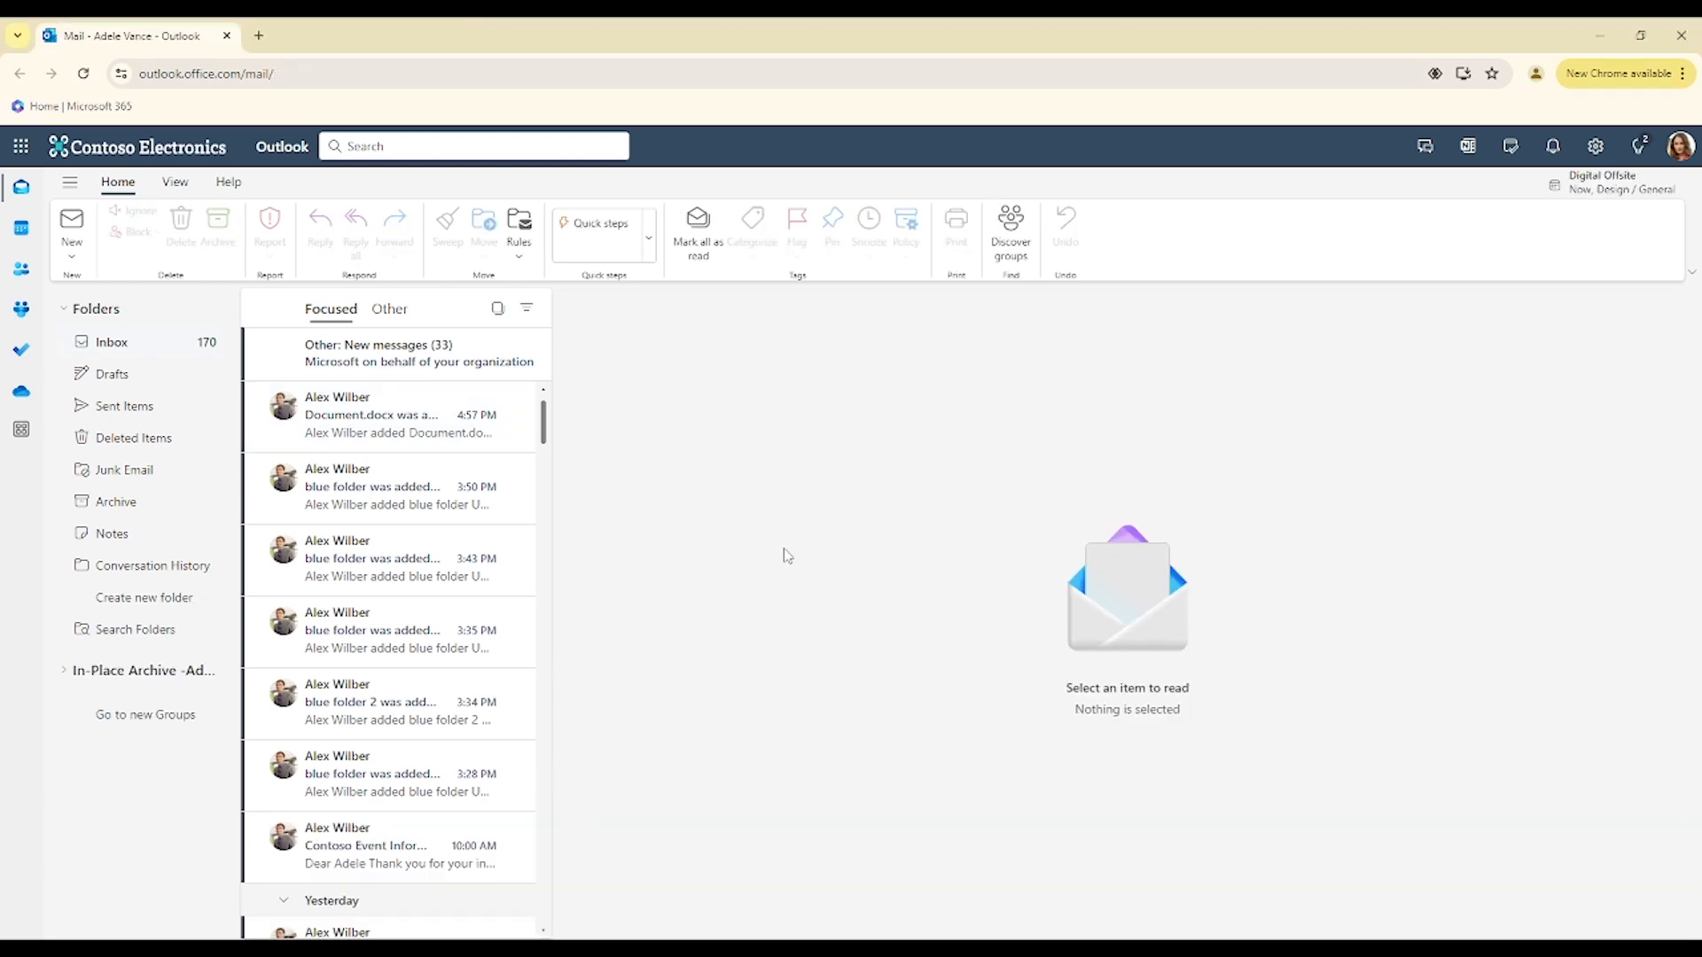
{"action": "left_click", "coordinate": [84, 75]}
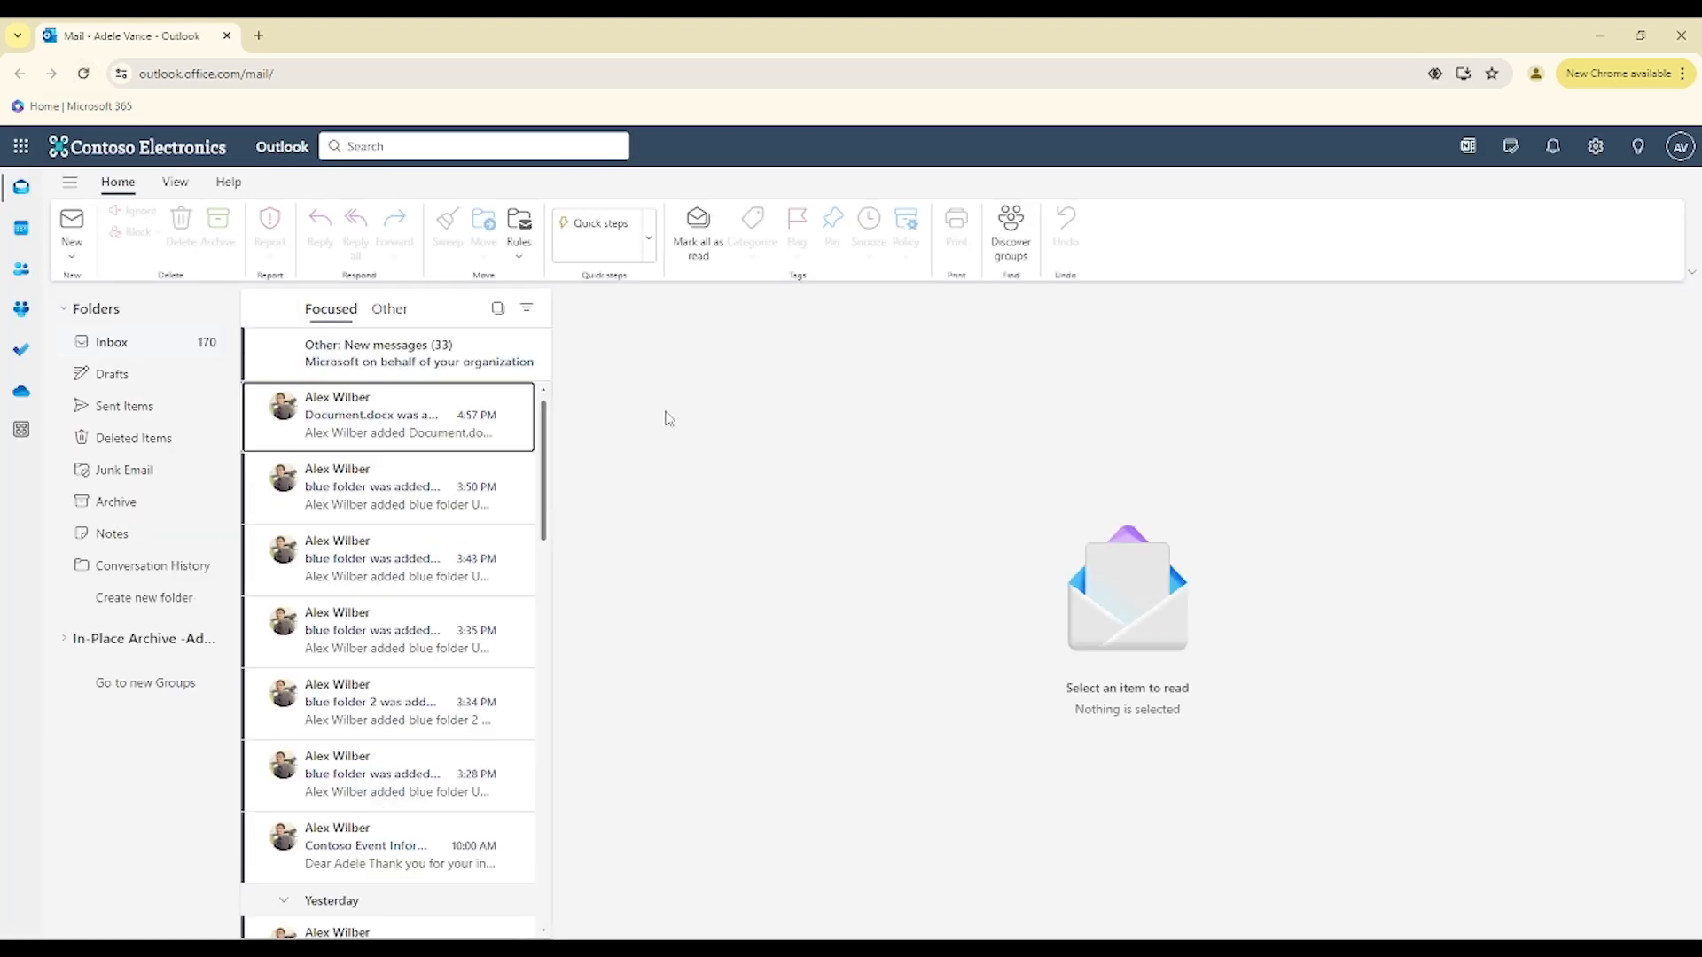
{"action": "left_click", "coordinate": [408, 415]}
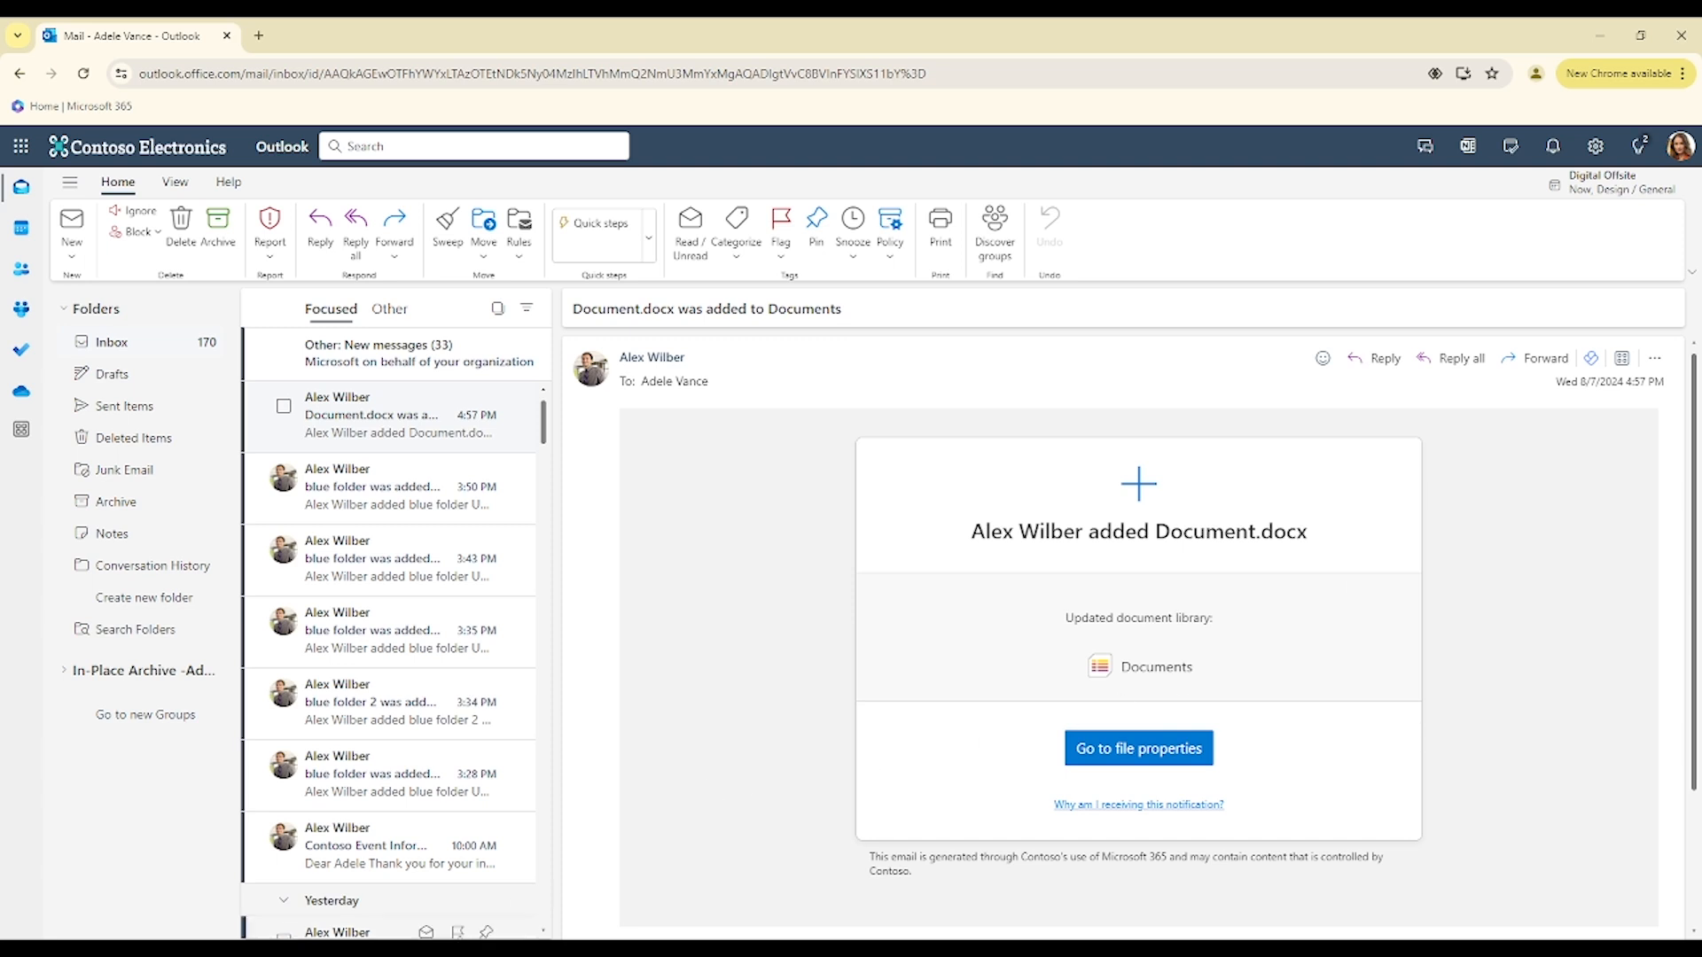
Back in the SharePoint Documents library, turn the new-file notification rule off and on again, and close the rule management
{"action": "left_click", "coordinate": [439, 903]}
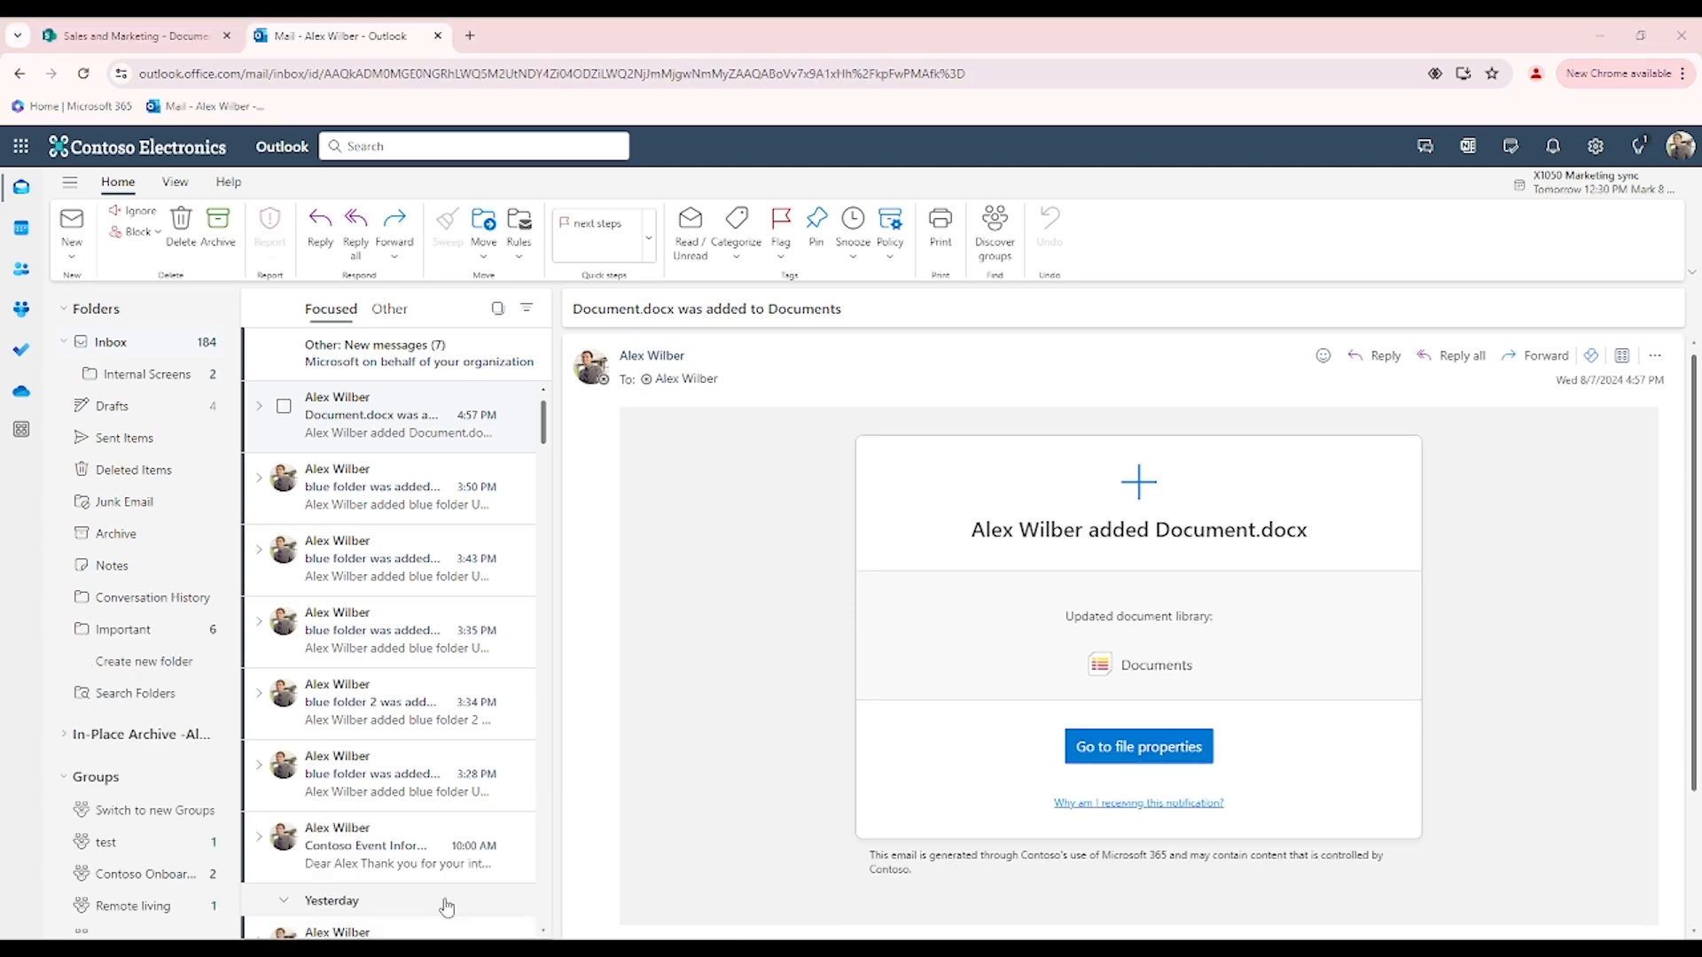
{"action": "left_click", "coordinate": [182, 38]}
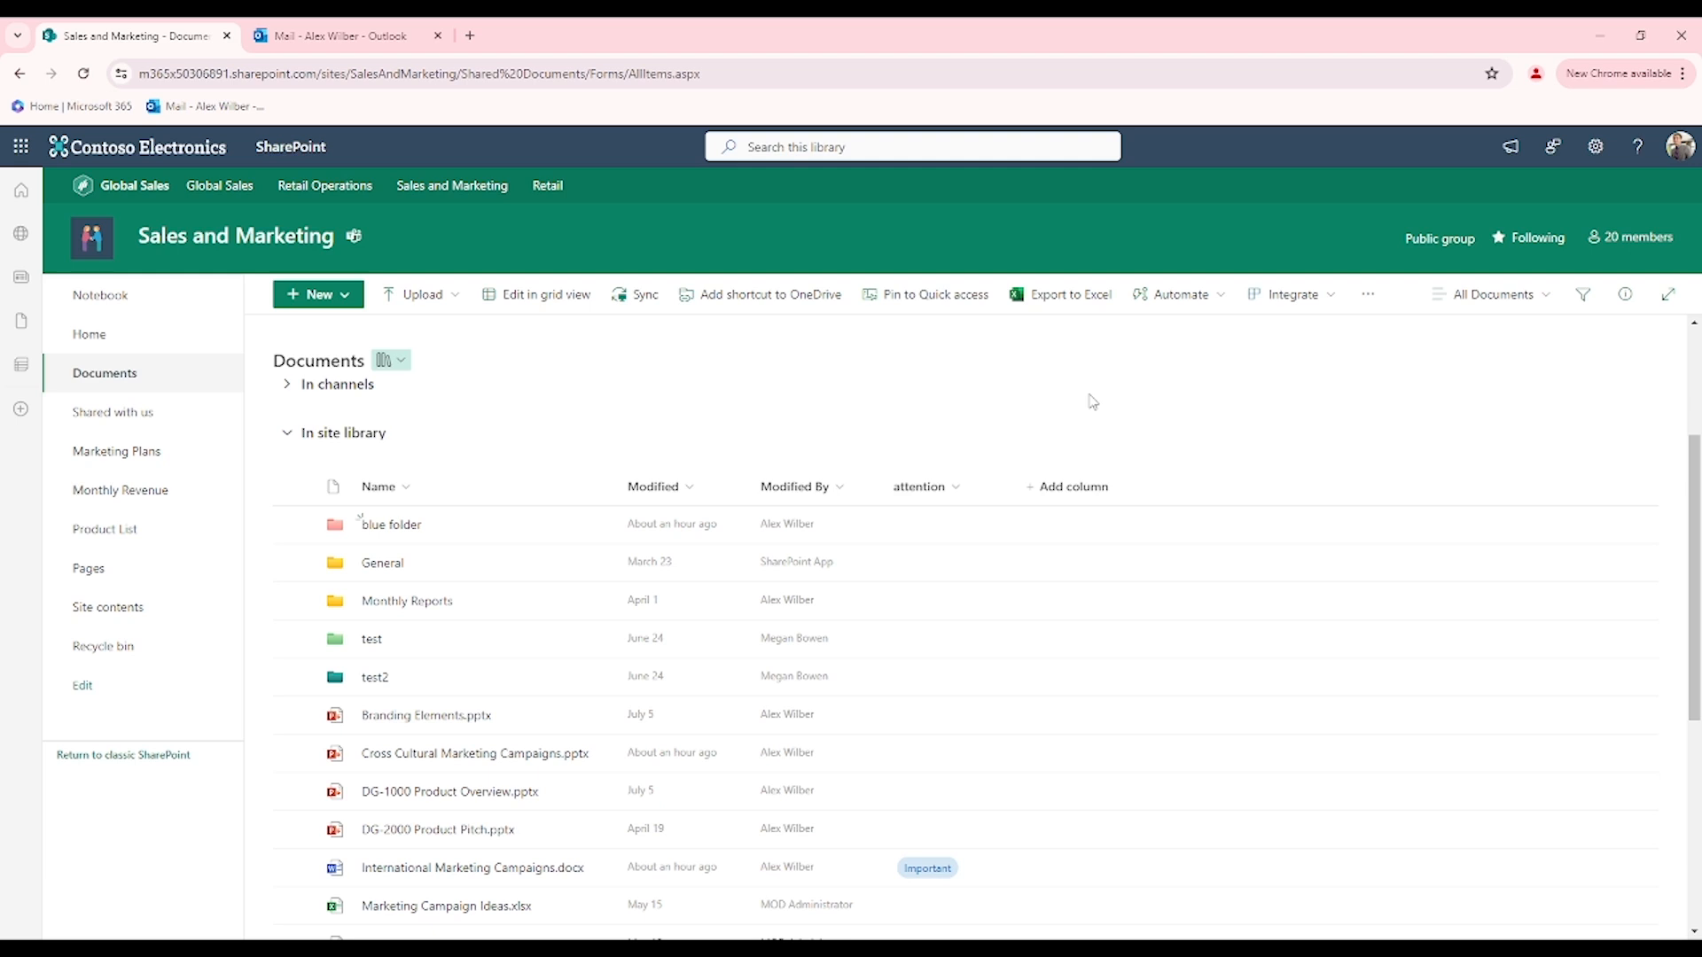
{"action": "left_click", "coordinate": [1195, 296]}
{"action": "mouse_move", "coordinate": [1203, 334]}
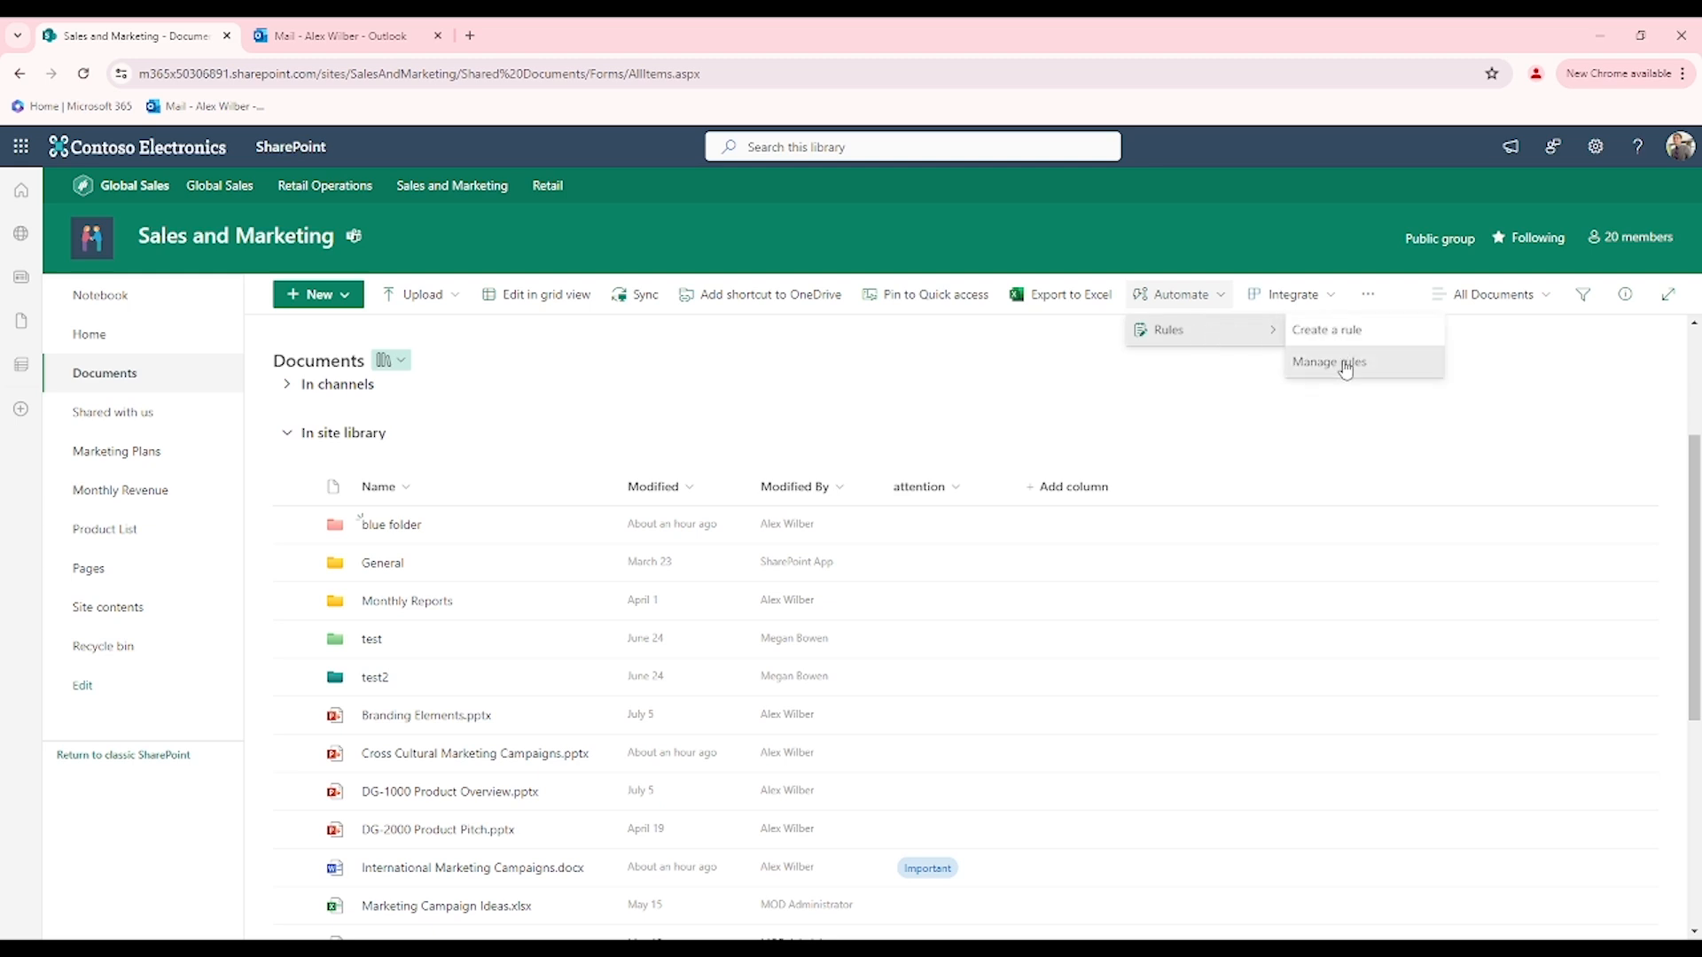
{"action": "left_click", "coordinate": [1340, 364]}
{"action": "left_click", "coordinate": [1321, 446]}
{"action": "left_click", "coordinate": [1323, 446]}
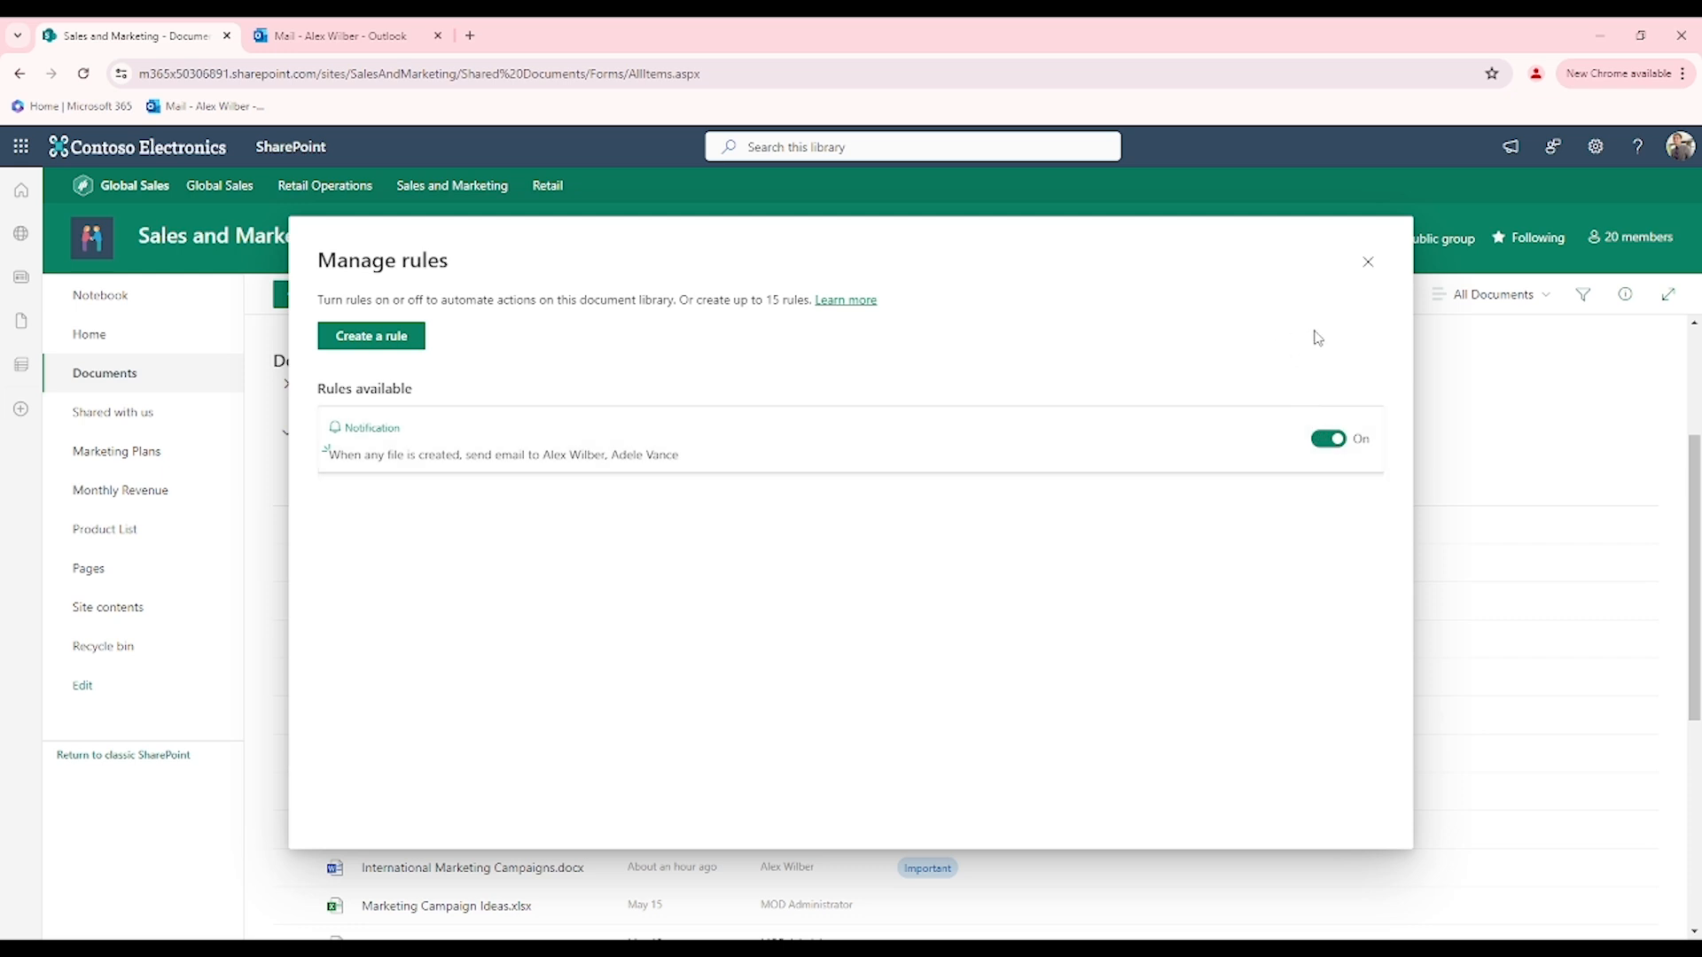
{"action": "key", "text": "Escape"}
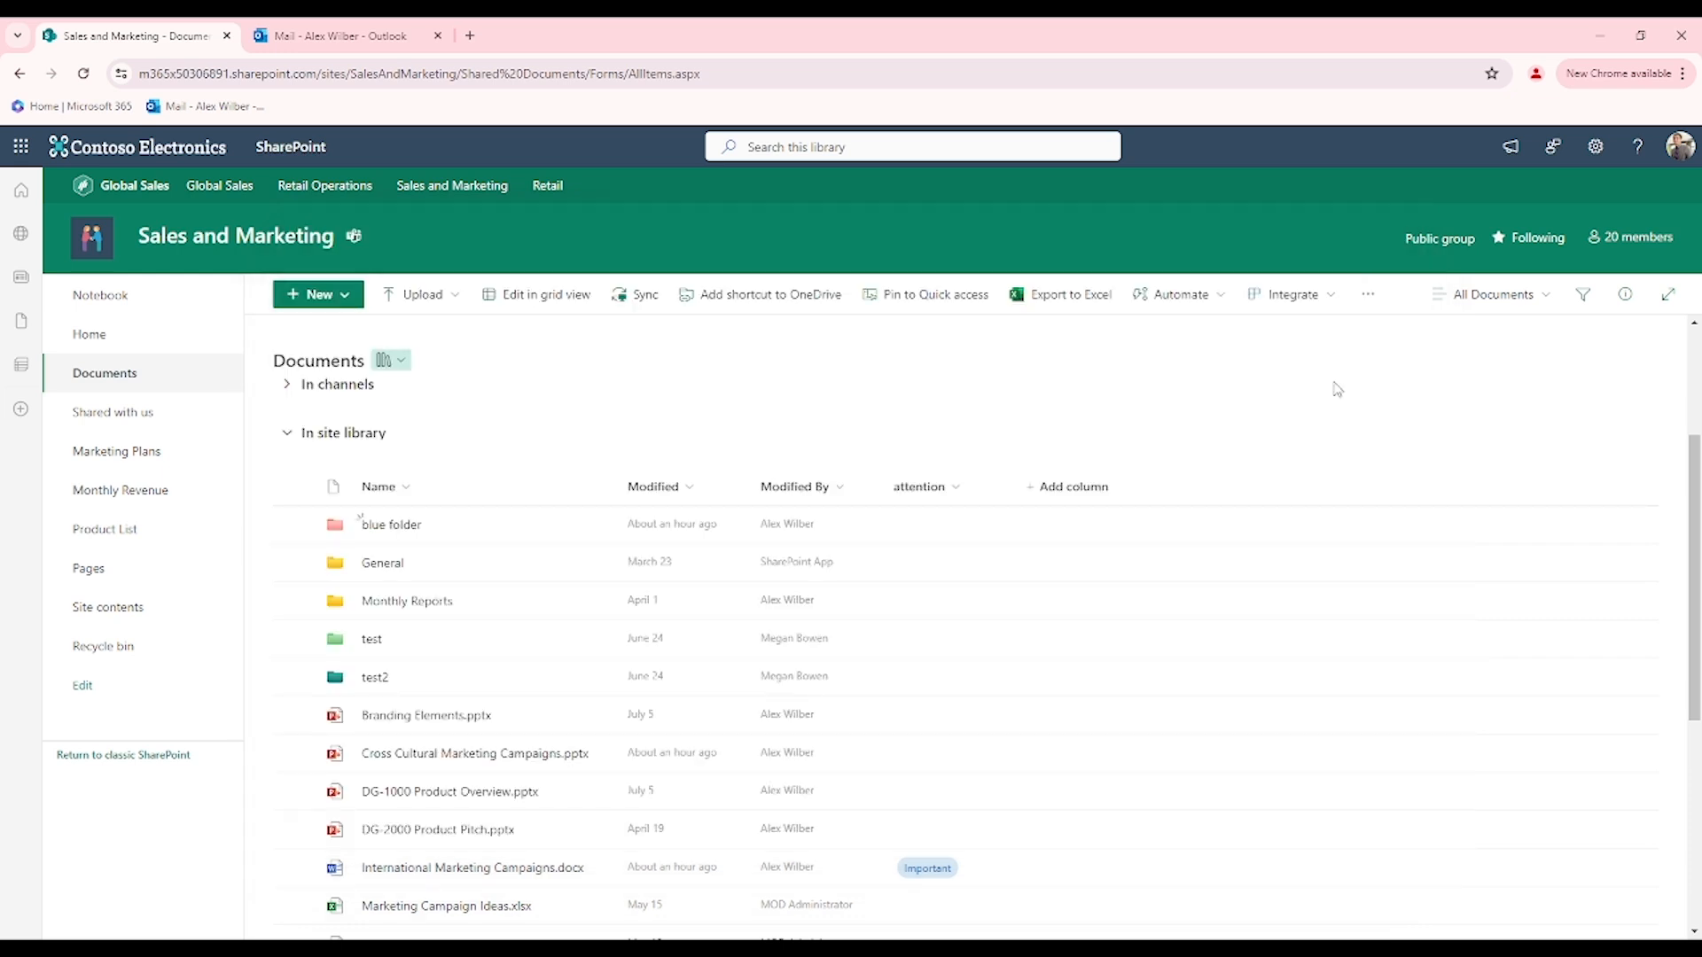